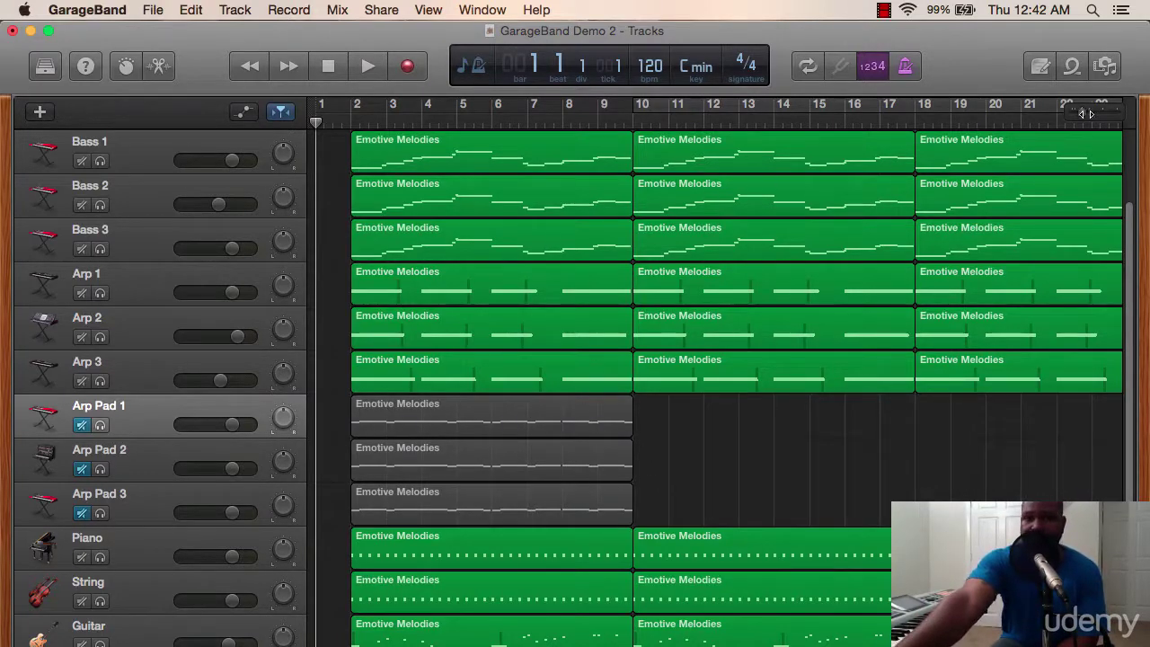
Turn on the cycle area and set it over the first eight-bar section, from bar 2 to bar 10.
{"action": "mouse_move", "coordinate": [1085, 114]}
{"action": "left_mouse_down"}
{"action": "mouse_move", "coordinate": [1098, 114]}
{"action": "mouse_move", "coordinate": [1071, 113]}
{"action": "left_mouse_up"}
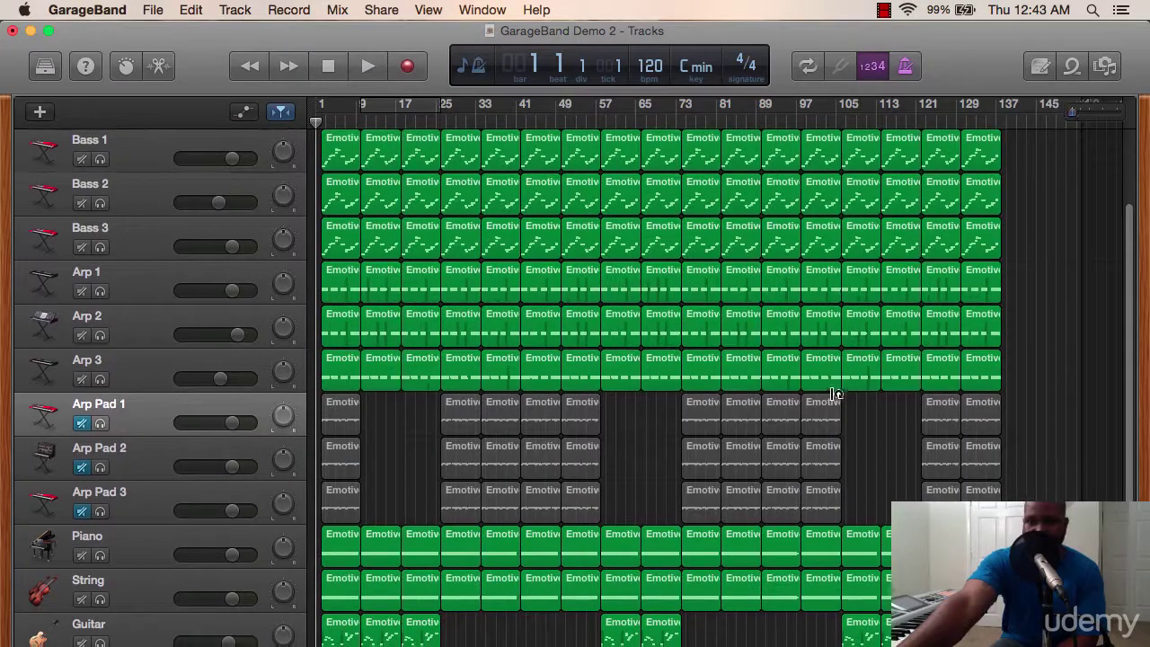
{"action": "scroll", "coordinate": [844, 385], "scroll_direction": "down", "scroll_amount": 3}
{"action": "scroll", "coordinate": [832, 390], "scroll_direction": "up", "scroll_amount": 5}
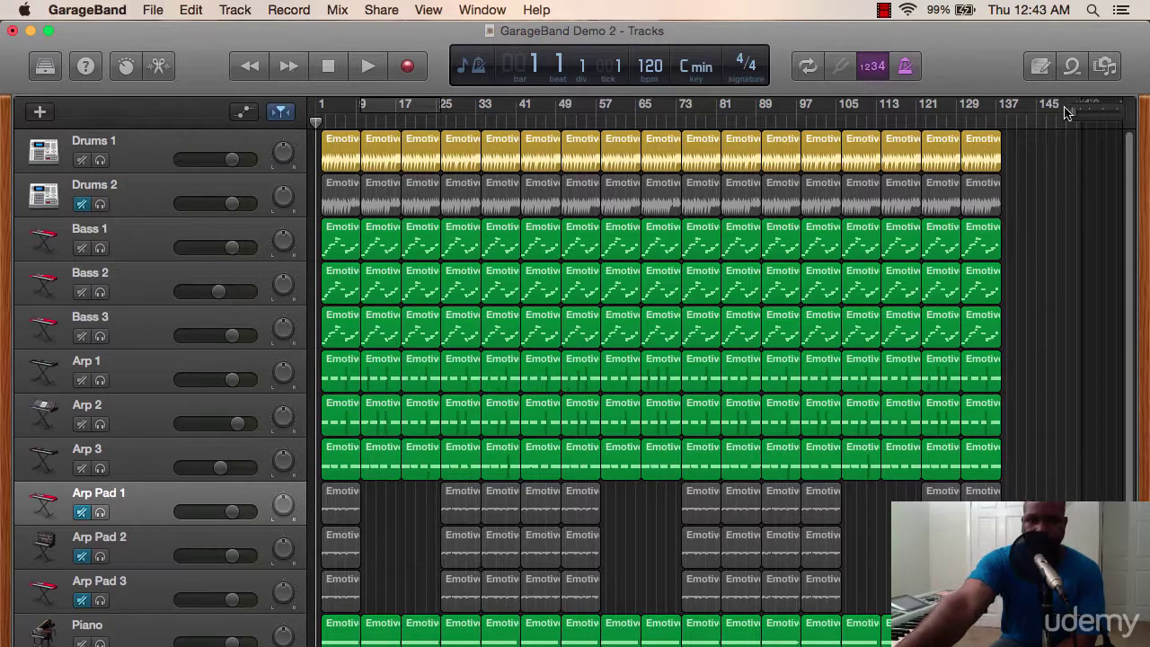
{"action": "mouse_move", "coordinate": [1080, 121]}
{"action": "left_mouse_down"}
{"action": "mouse_move", "coordinate": [1104, 116]}
{"action": "mouse_move", "coordinate": [1078, 109]}
{"action": "mouse_move", "coordinate": [1091, 119]}
{"action": "left_mouse_up"}
{"action": "left_click", "coordinate": [983, 108]}
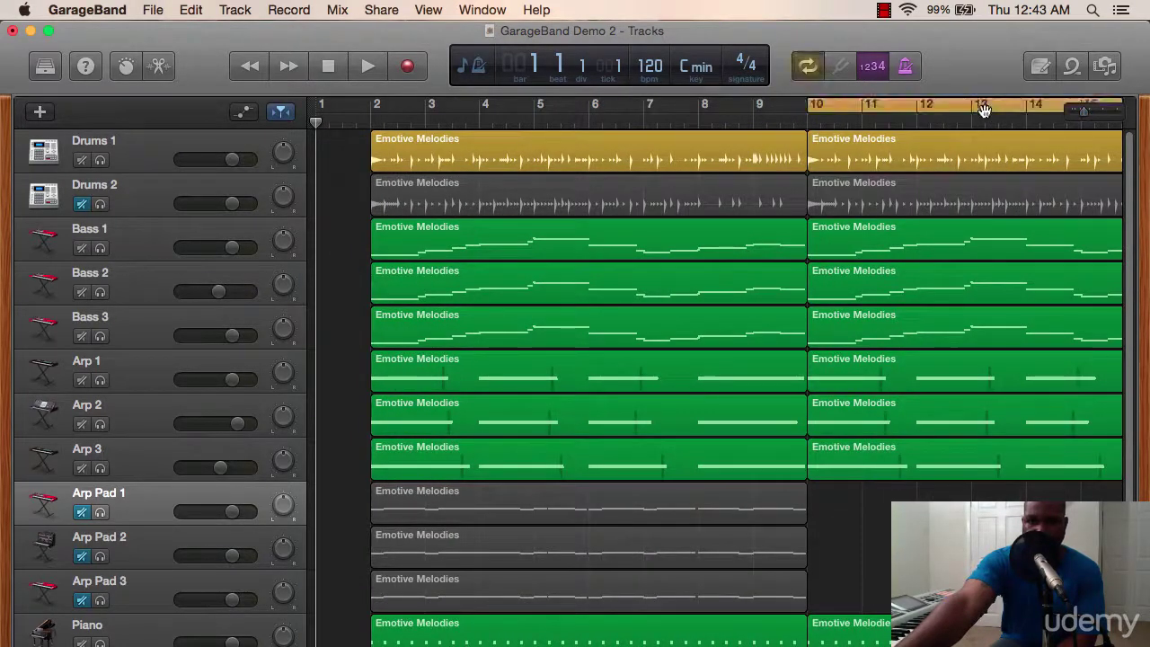
{"action": "left_click_drag", "start_coordinate": [983, 108], "coordinate": [547, 97]}
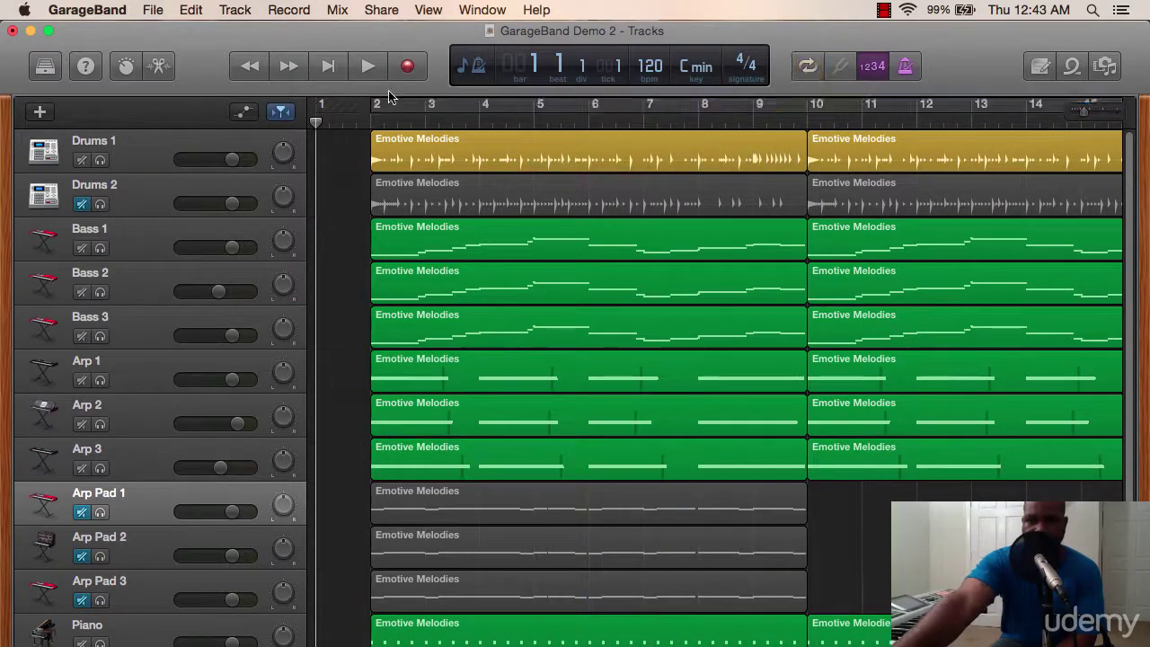
{"action": "left_click_drag", "start_coordinate": [384, 102], "coordinate": [771, 170]}
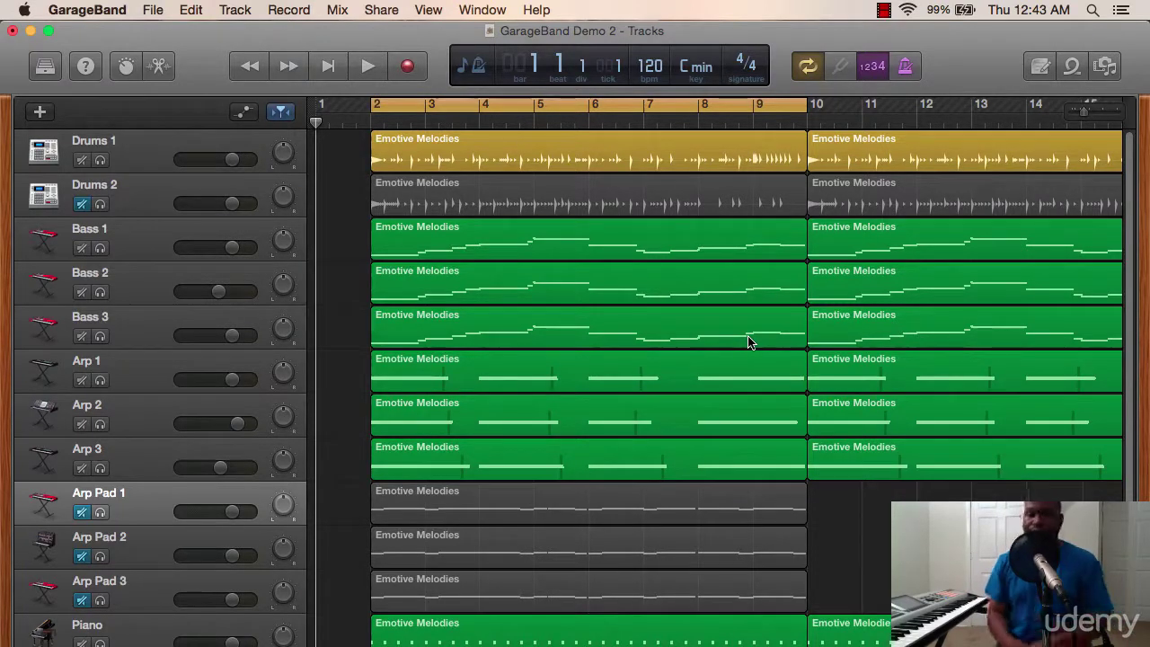
Play the cycled section, mute the Piano, String, Guitar, Lead, Drums 1, Bass 1–3 and Arp 1–3 tracks, and stop playback.
{"action": "key", "text": "space"}
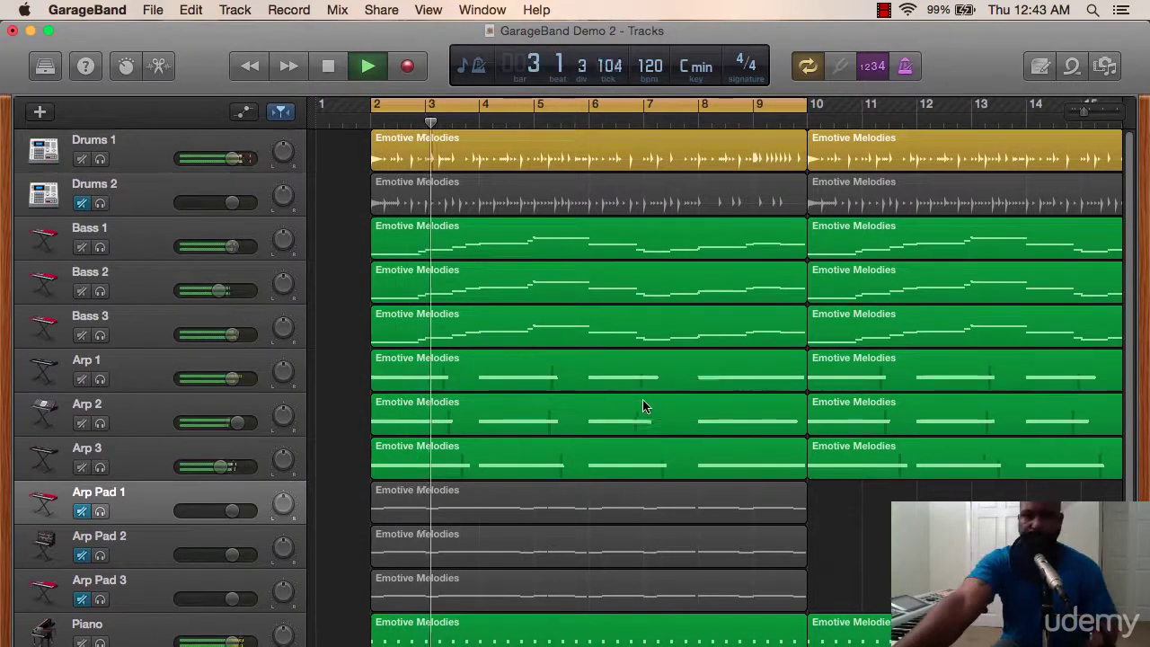
{"action": "scroll", "coordinate": [634, 423], "scroll_direction": "down", "scroll_amount": 3}
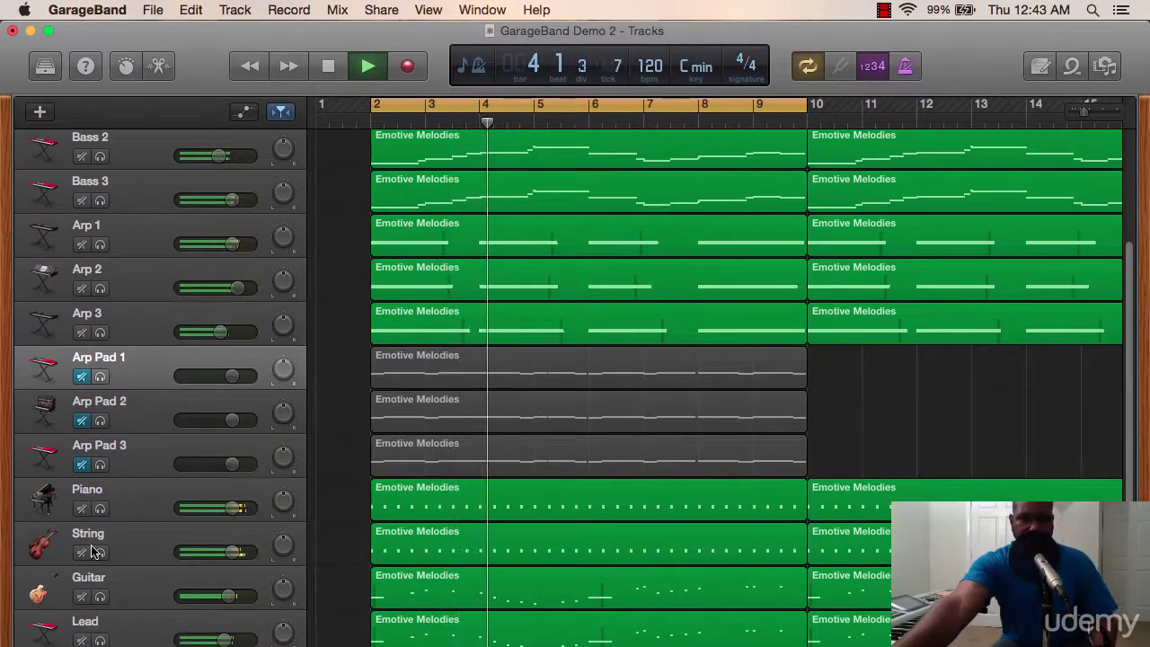
{"action": "left_click_drag", "start_coordinate": [81, 508], "coordinate": [79, 631]}
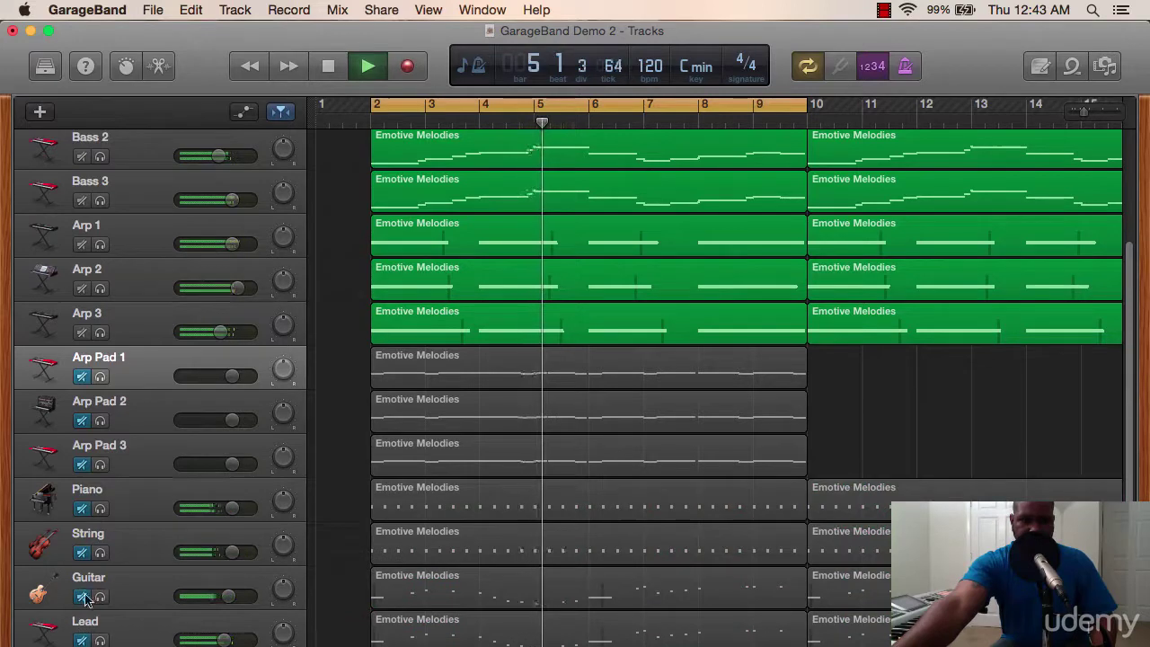
{"action": "scroll", "coordinate": [76, 554], "scroll_direction": "up", "scroll_amount": 1}
{"action": "scroll", "coordinate": [76, 554], "scroll_direction": "up", "scroll_amount": 2}
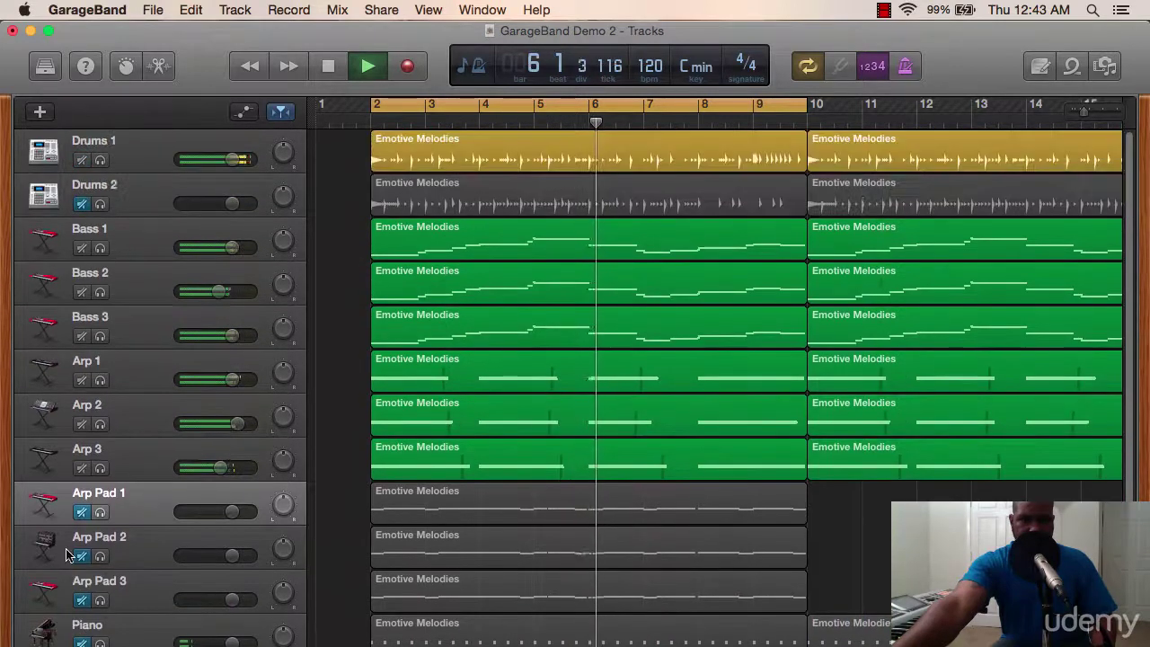
{"action": "left_click", "coordinate": [82, 161]}
{"action": "left_click_drag", "start_coordinate": [82, 167], "coordinate": [80, 461]}
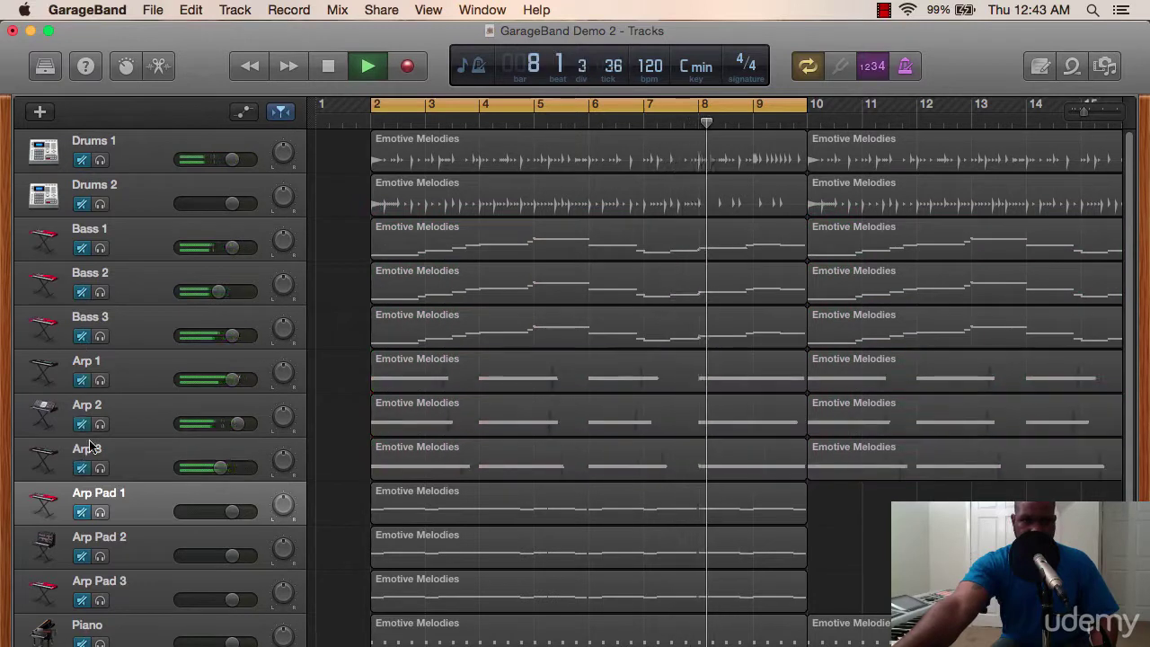
{"action": "key", "text": "space"}
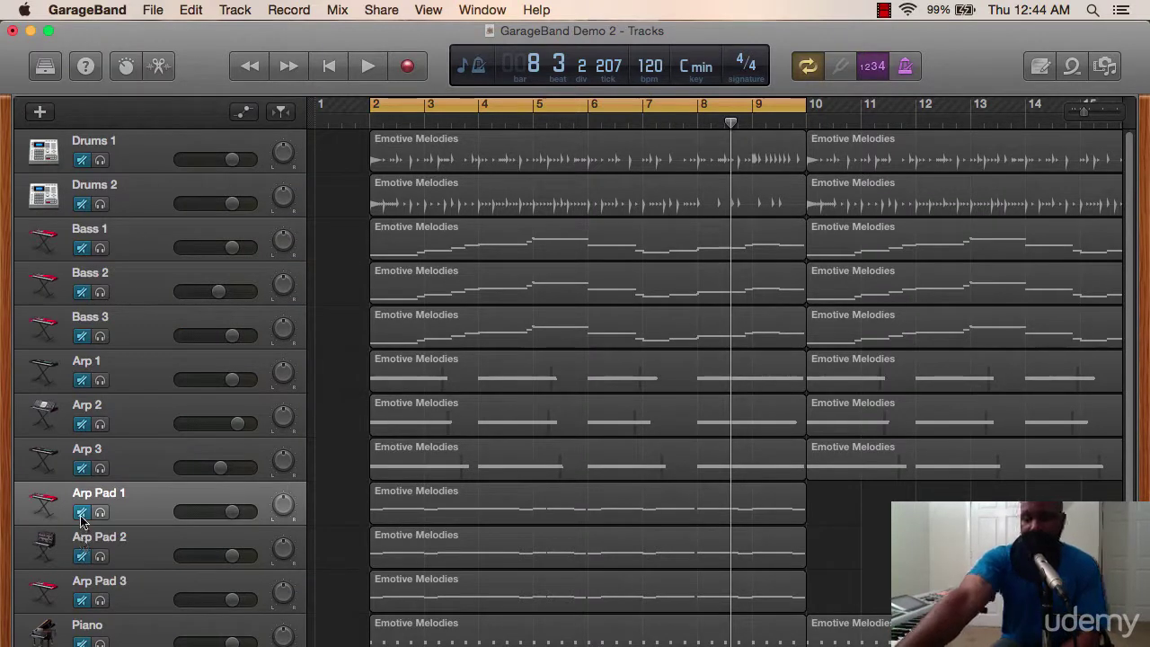
Unmute Arp Pad 1, Arp Pad 2 and Arp Pad 3 and audition them within the cycle area.
{"action": "left_click_drag", "start_coordinate": [81, 512], "coordinate": [81, 604]}
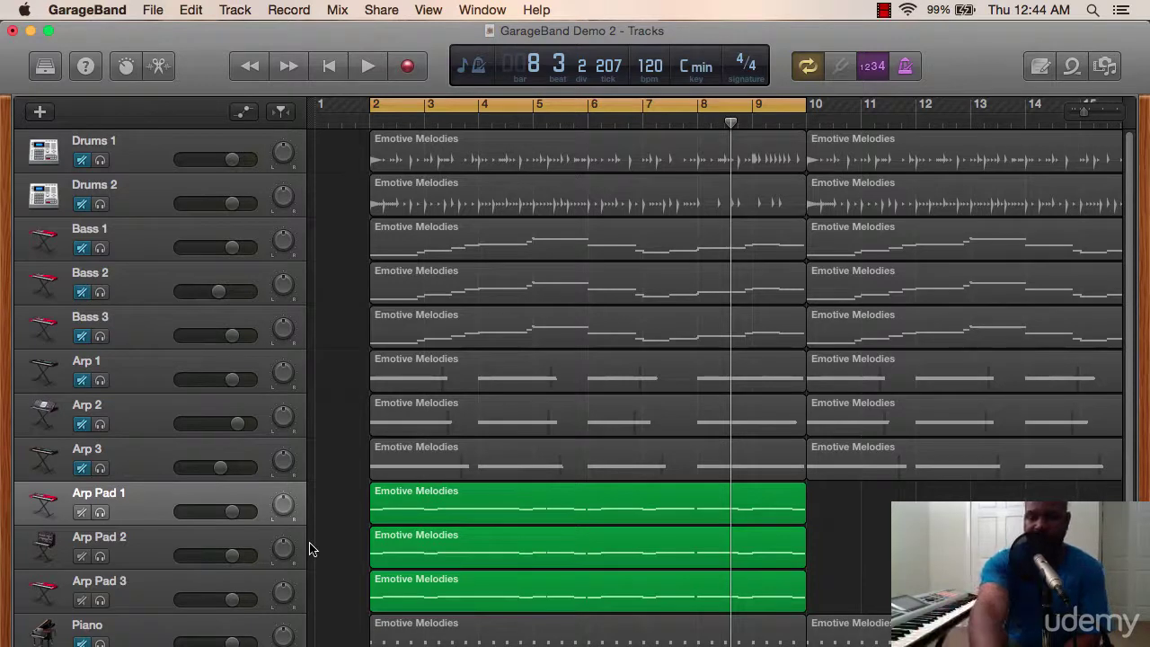
{"action": "key", "text": "space"}
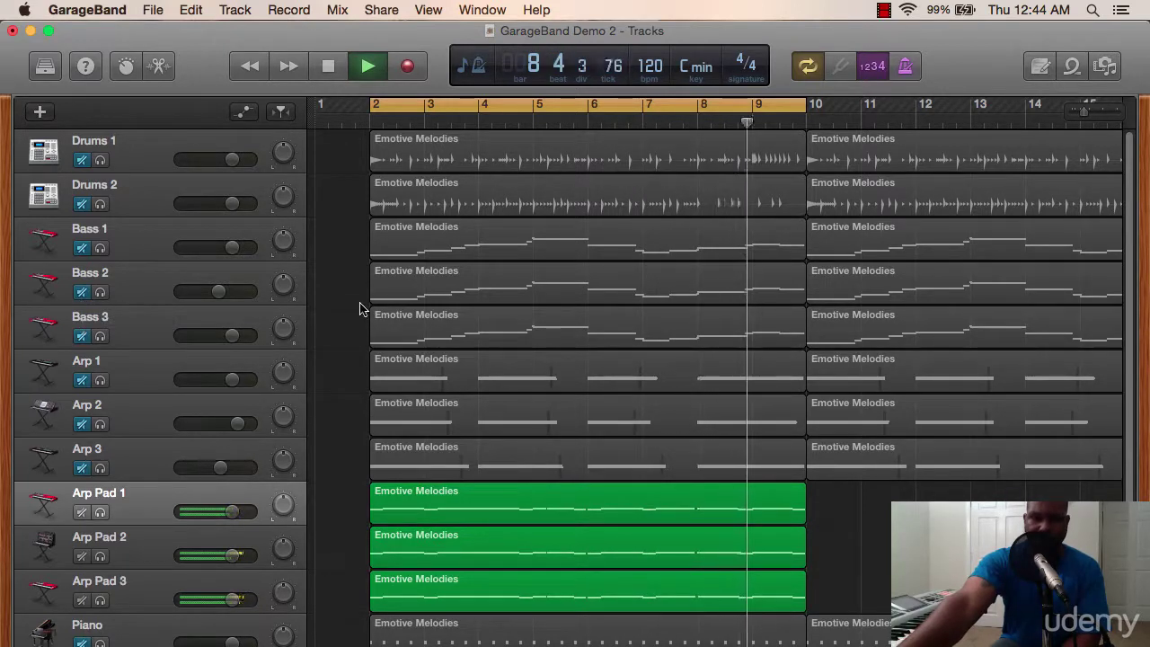
{"action": "key", "text": "space"}
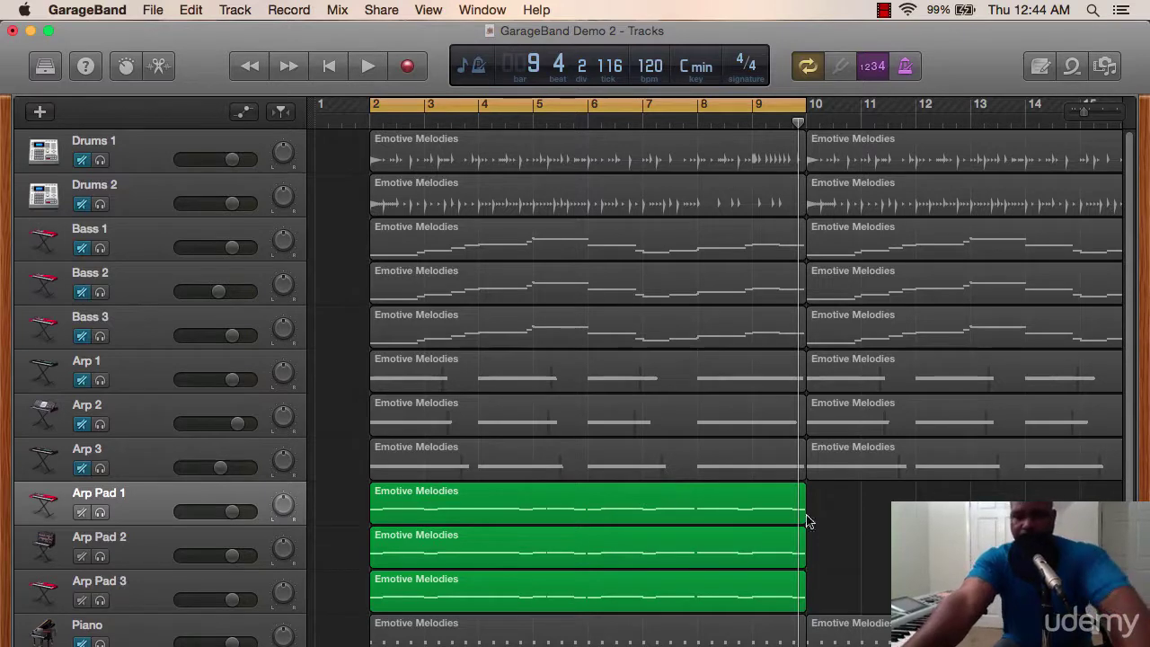
Select all regions except those in bars 2 to 10 and move them eight bars later, starting at bar 18.
{"action": "key", "text": "super+a"}
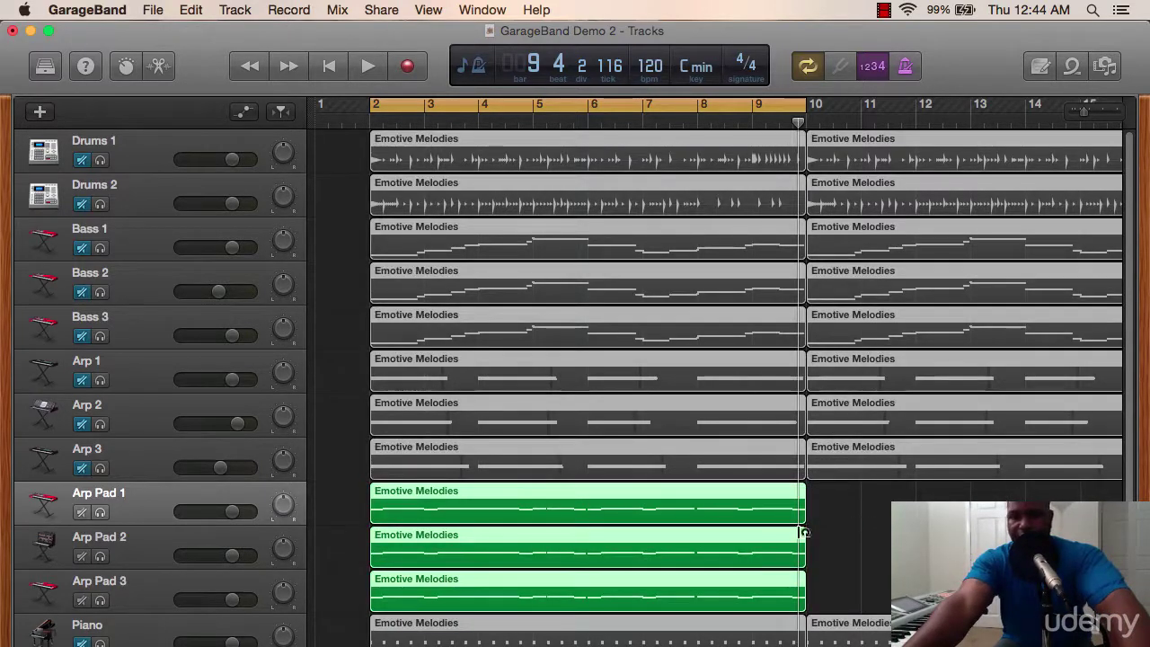
{"action": "scroll", "coordinate": [376, 419], "scroll_direction": "down", "scroll_amount": 2}
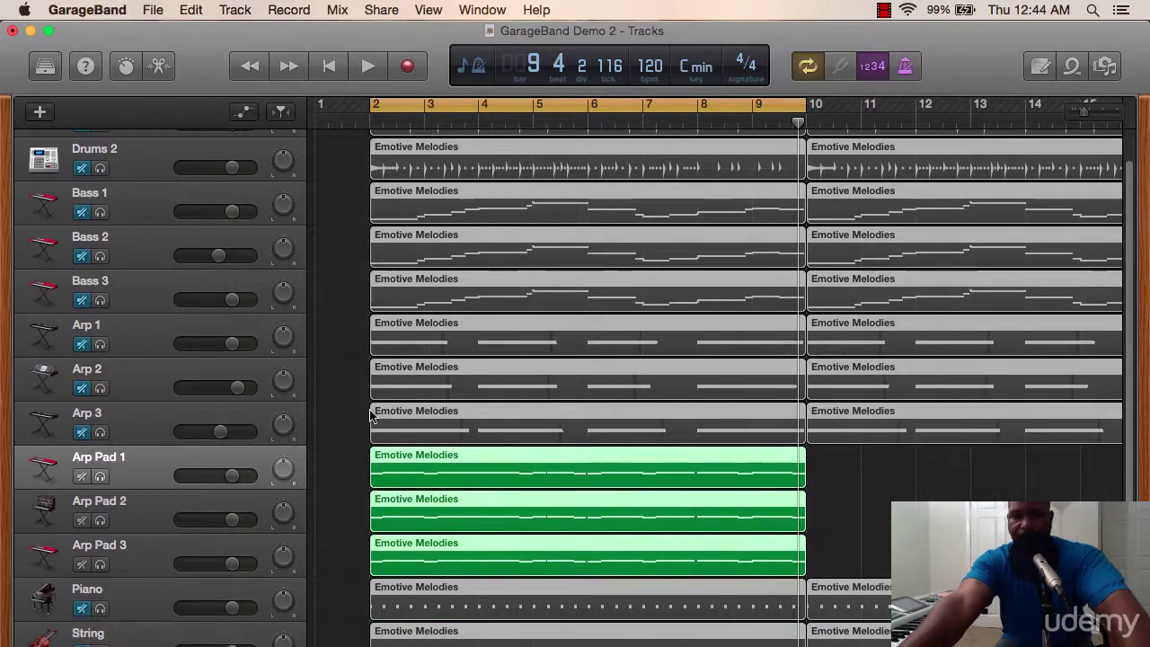
{"action": "scroll", "coordinate": [368, 412], "scroll_direction": "up", "scroll_amount": 2}
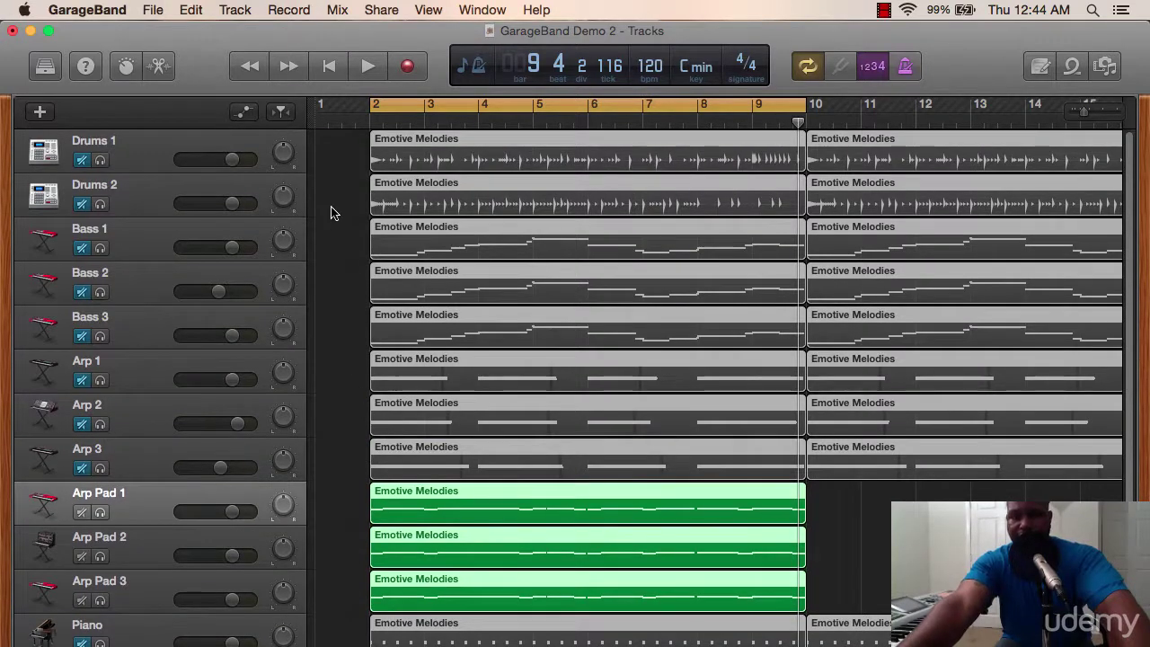
{"action": "left_click_drag", "start_coordinate": [345, 152], "coordinate": [609, 642]}
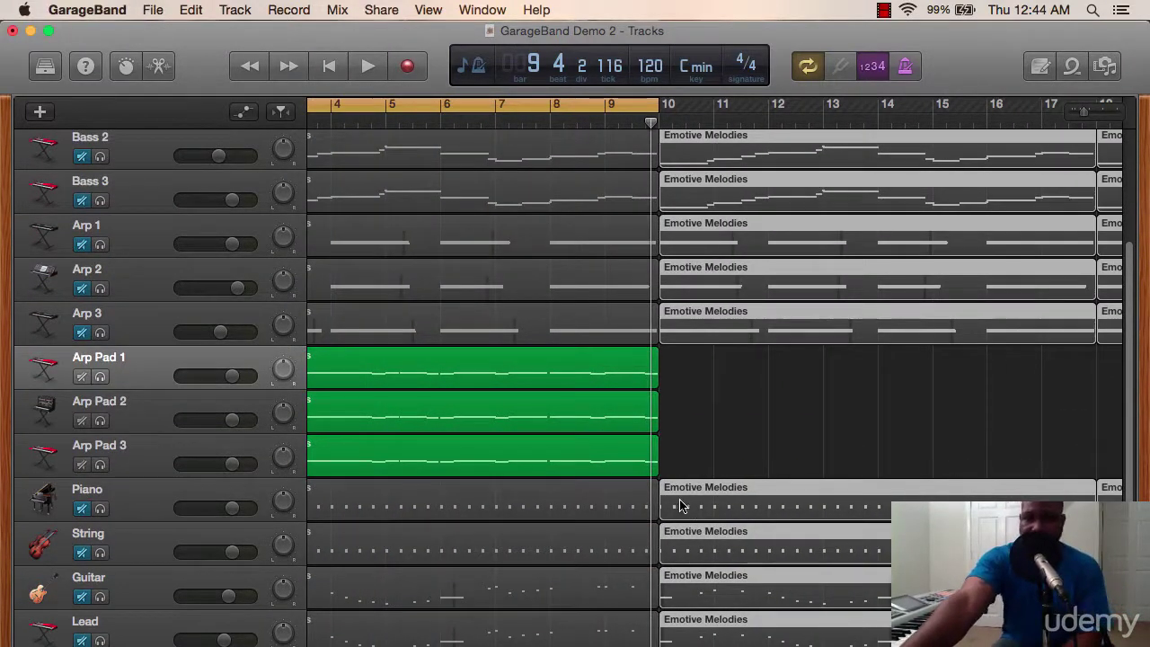
{"action": "left_click_drag", "start_coordinate": [680, 505], "coordinate": [1096, 506]}
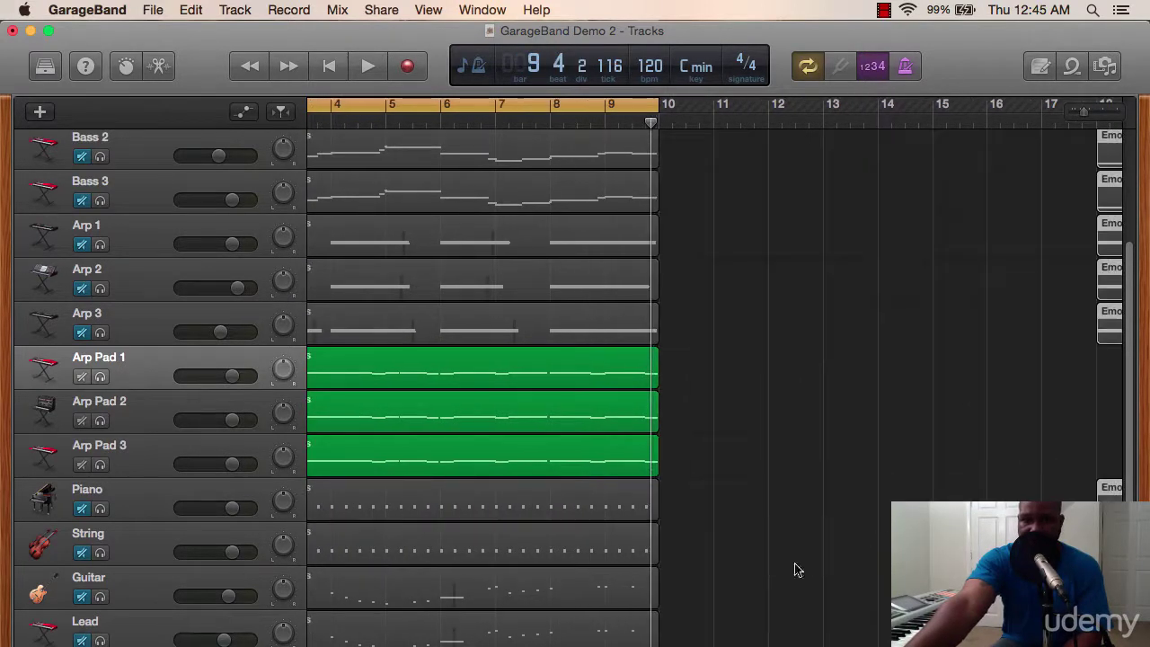
Copy the regions of every track in bars 2 to 10, paste them at bar 10, and clear the selection.
{"action": "left_click_drag", "start_coordinate": [683, 645], "coordinate": [416, 19]}
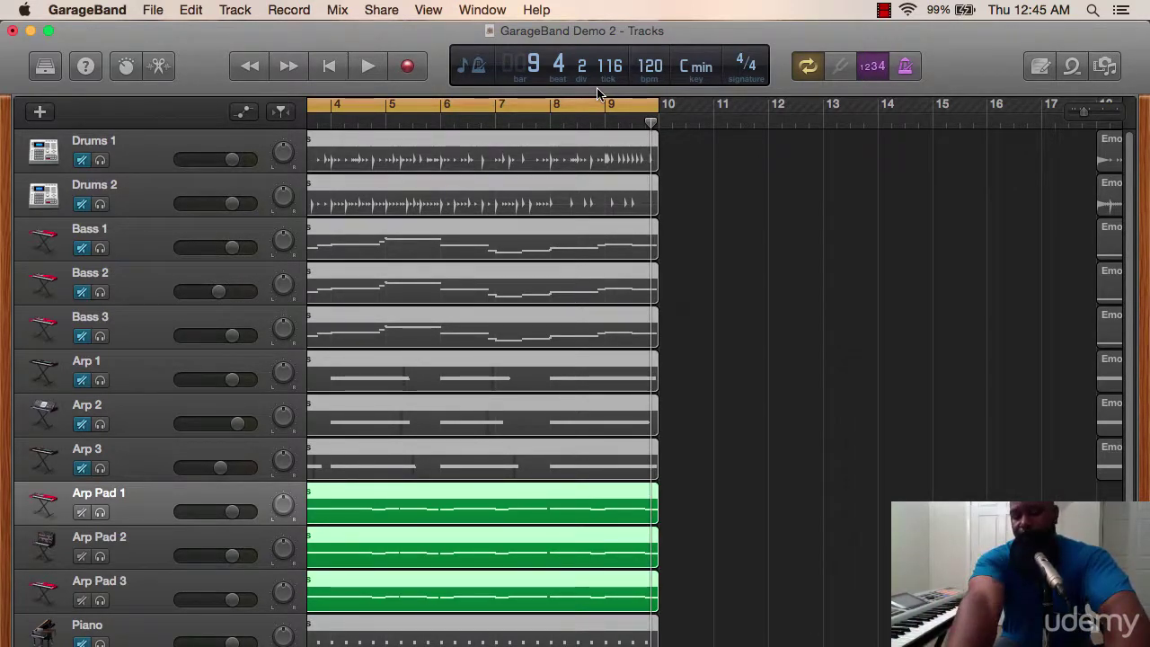
{"action": "key", "text": "super+f"}
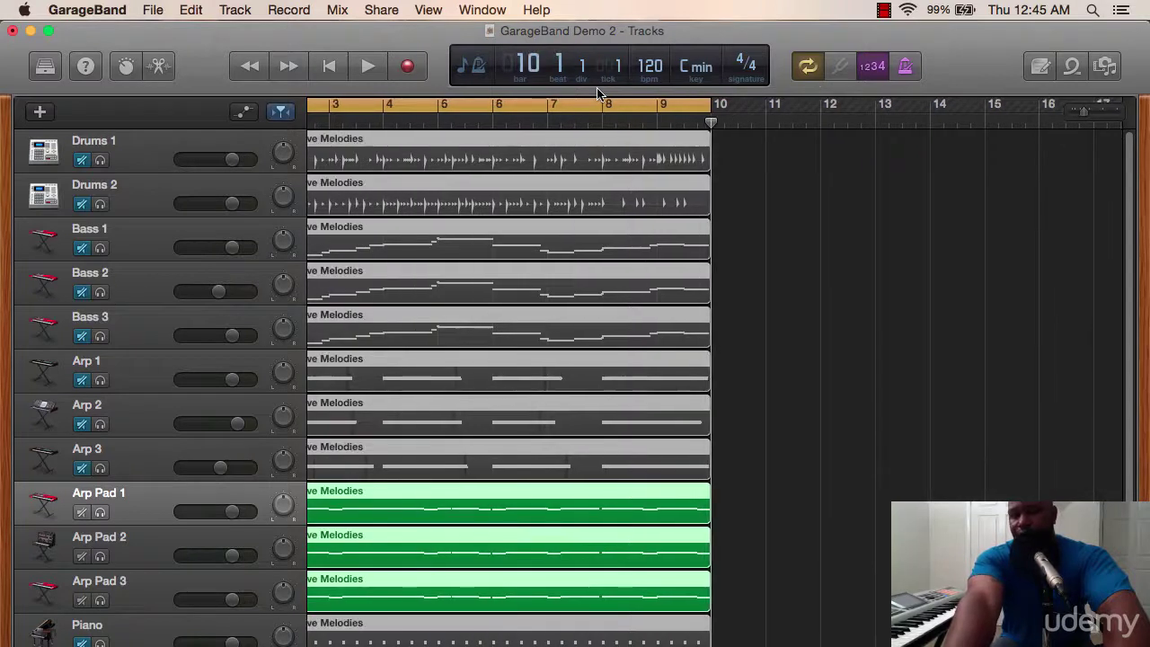
{"action": "key", "text": "period"}
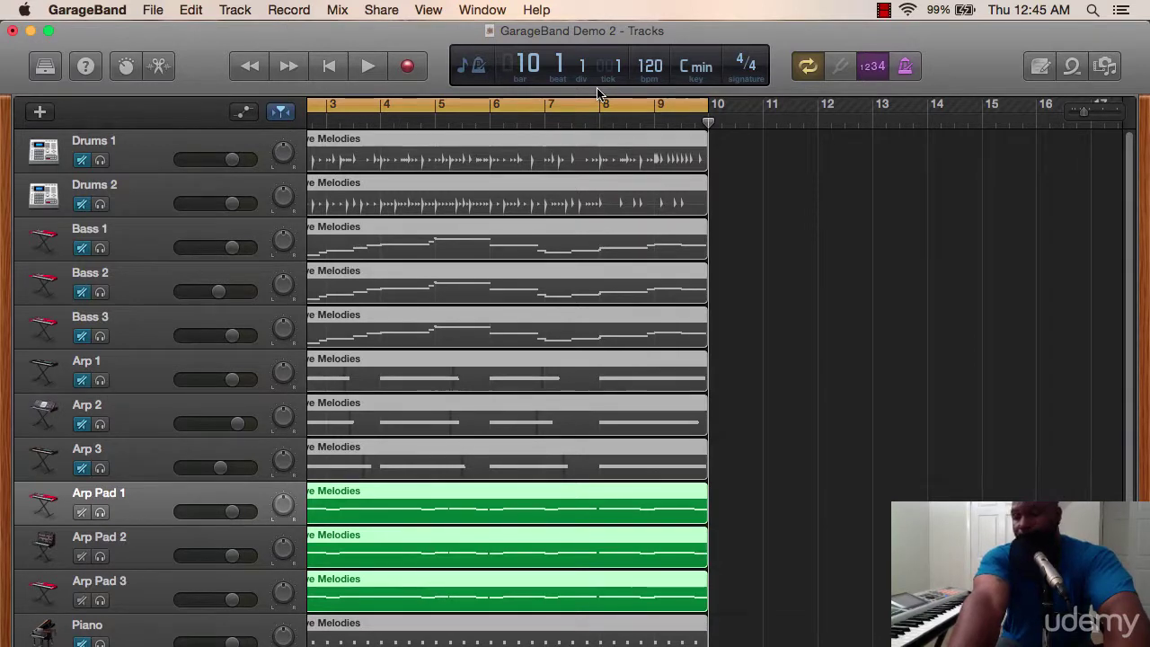
{"action": "key", "text": "period"}
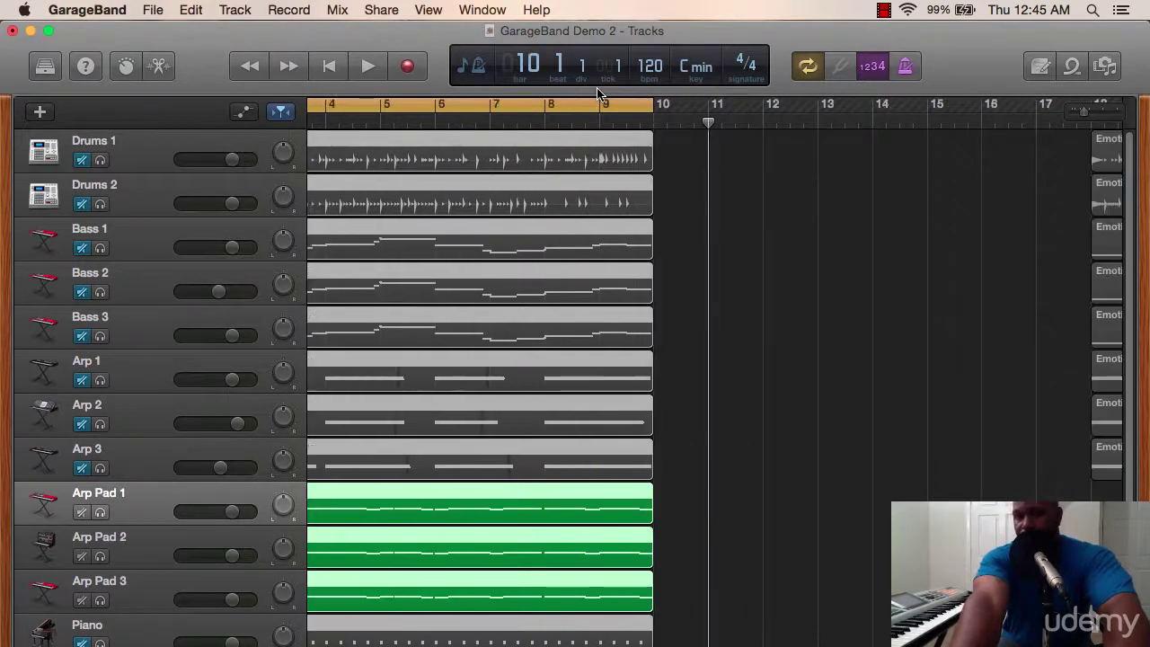
{"action": "key", "text": "period"}
{"action": "key", "text": "comma"}
{"action": "key", "text": "comma"}
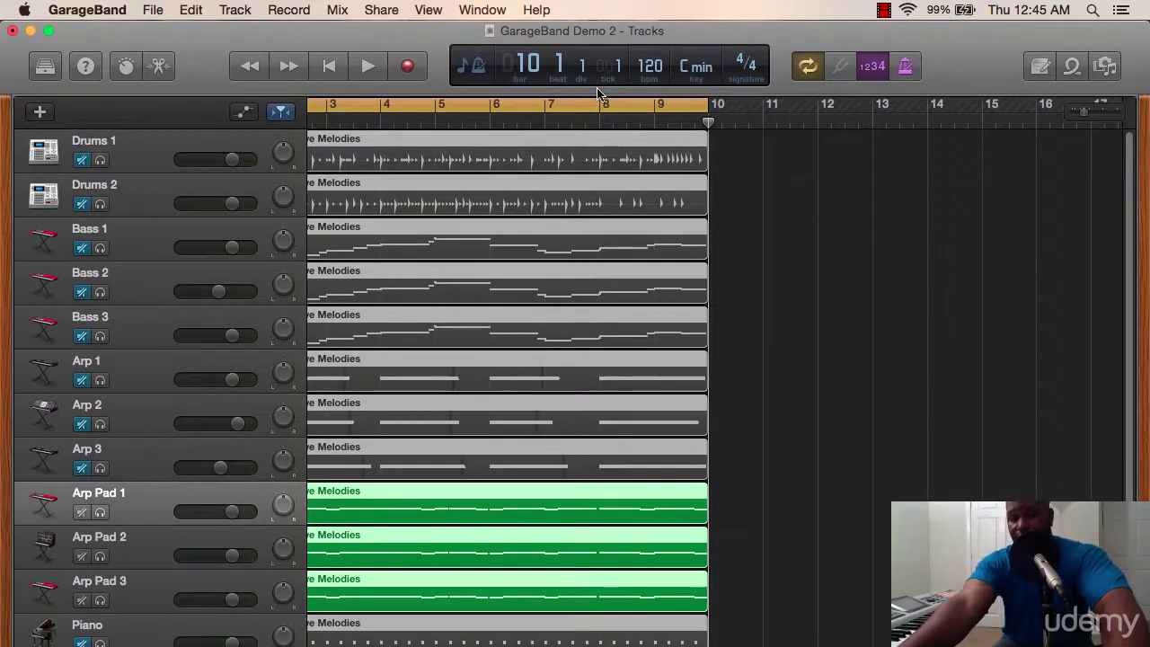
{"action": "key", "text": "super+v"}
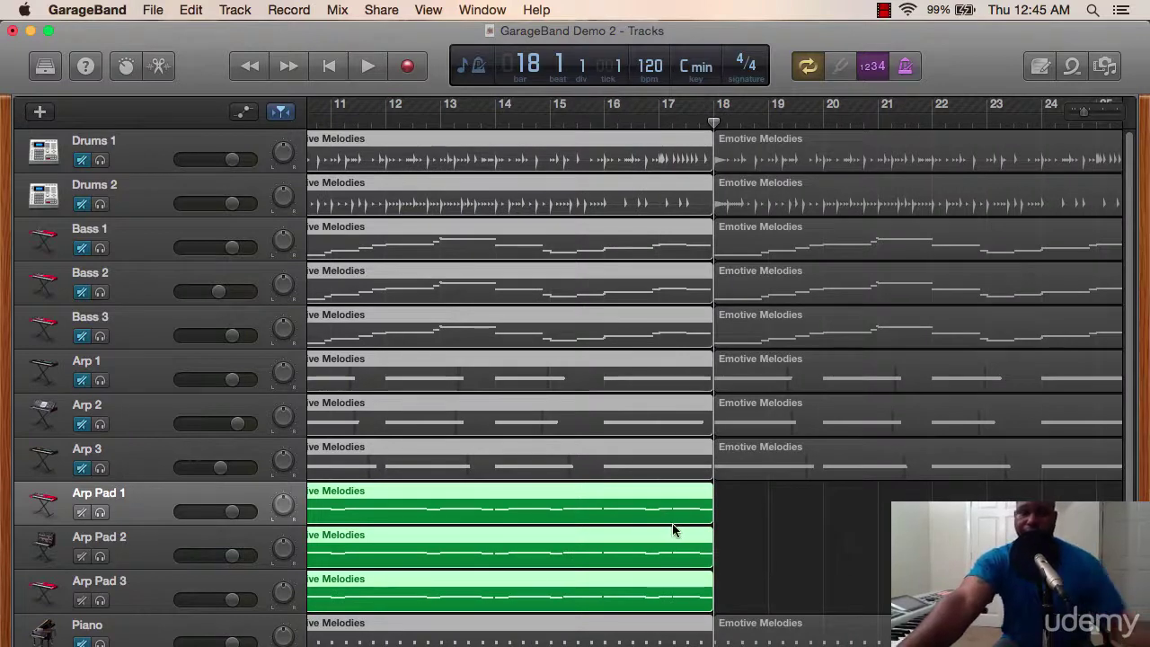
{"action": "scroll", "coordinate": [676, 526], "scroll_direction": "down", "scroll_amount": 3}
{"action": "scroll", "coordinate": [686, 501], "scroll_direction": "down", "scroll_amount": 2}
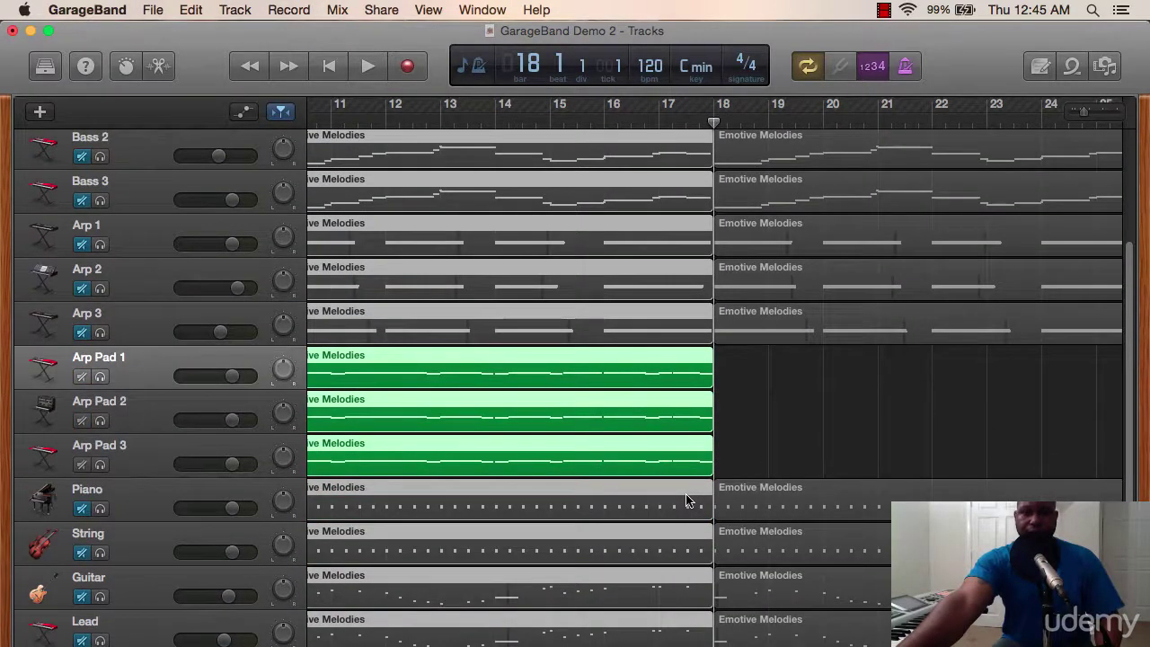
{"action": "left_click", "coordinate": [830, 424]}
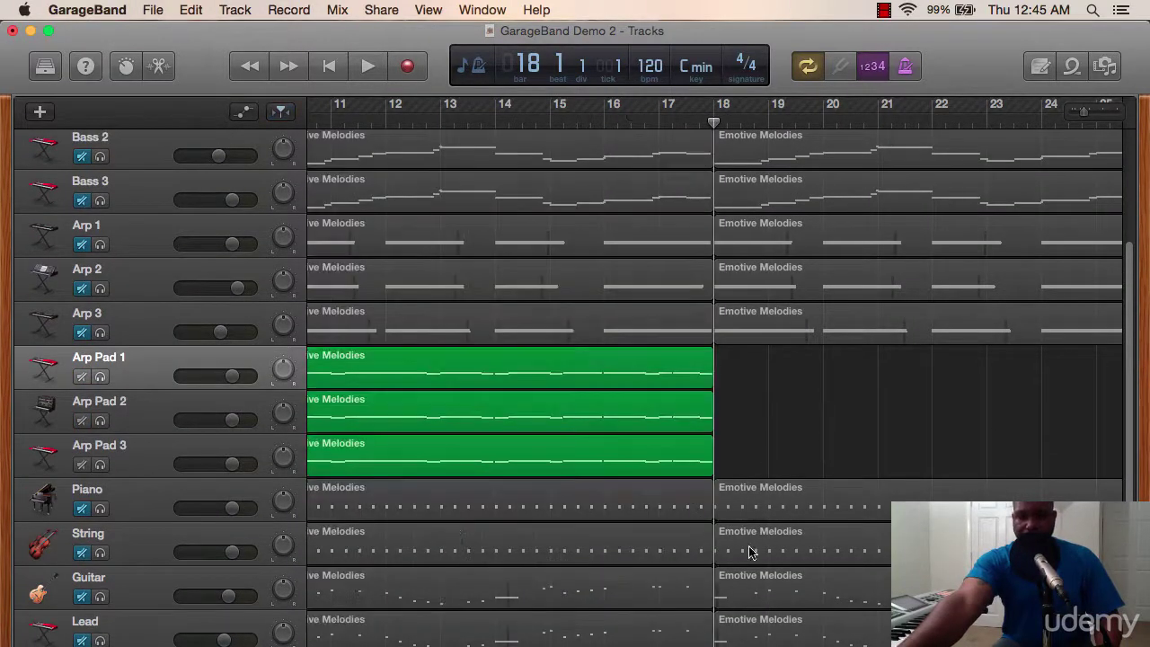
Examine the arrangement from the opening bars to past bar 34, checking where the Arp Pad regions play.
{"action": "scroll", "coordinate": [714, 377], "scroll_direction": "right", "scroll_amount": 10}
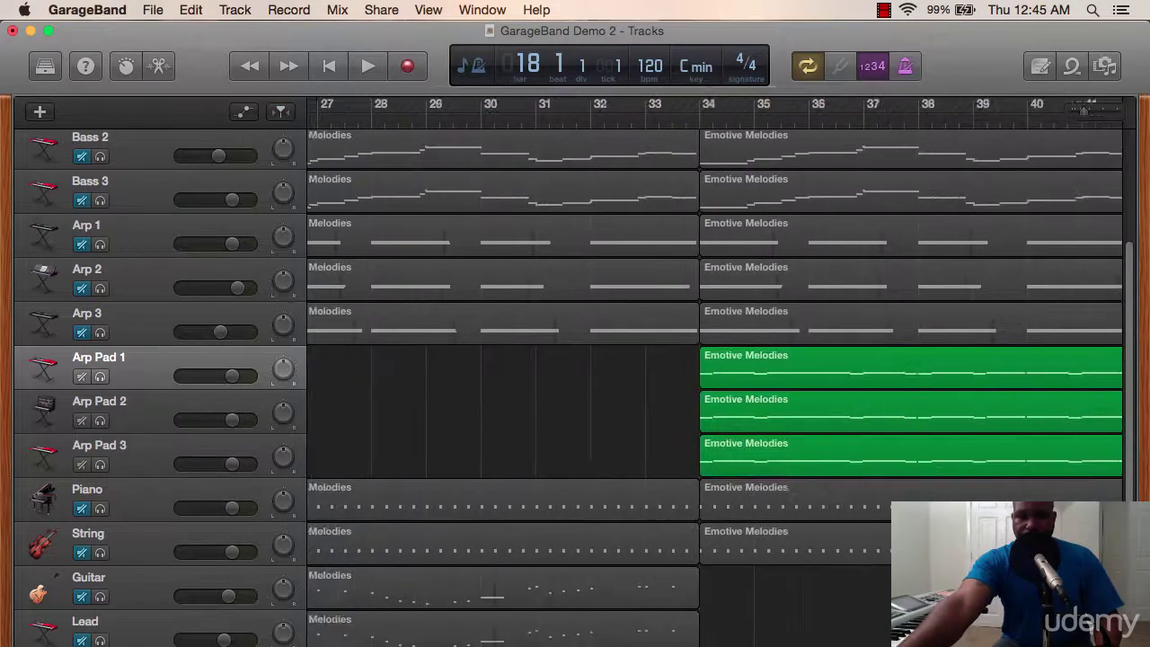
{"action": "scroll", "coordinate": [714, 377], "scroll_direction": "right", "scroll_amount": 15}
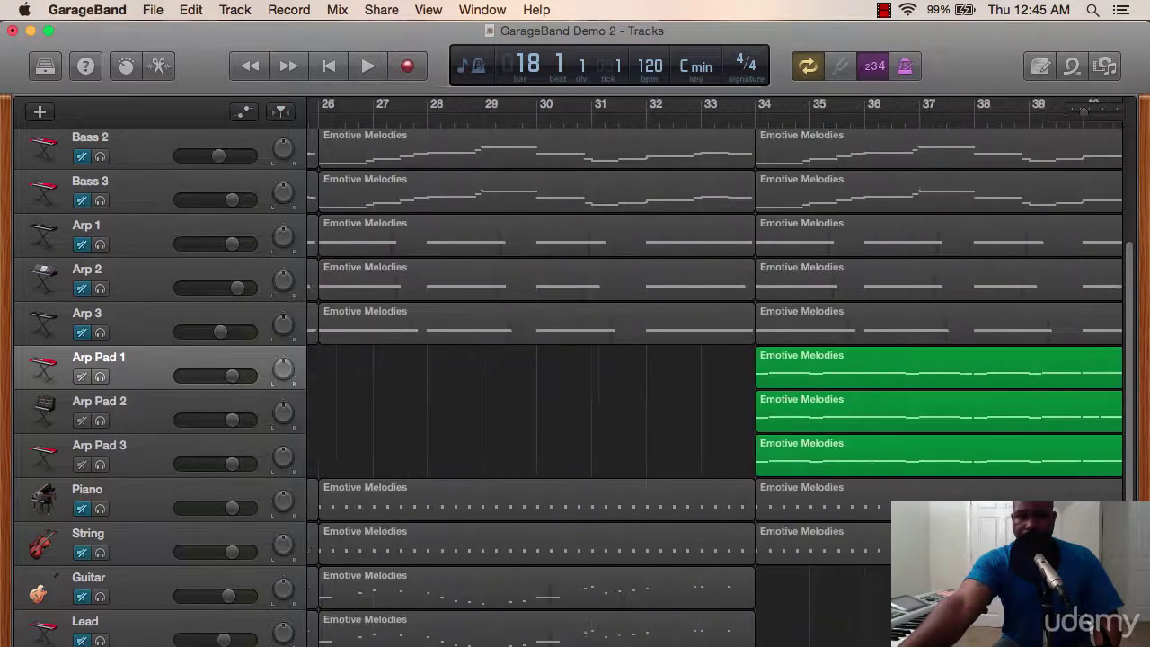
{"action": "scroll", "coordinate": [714, 377], "scroll_direction": "left", "scroll_amount": 20}
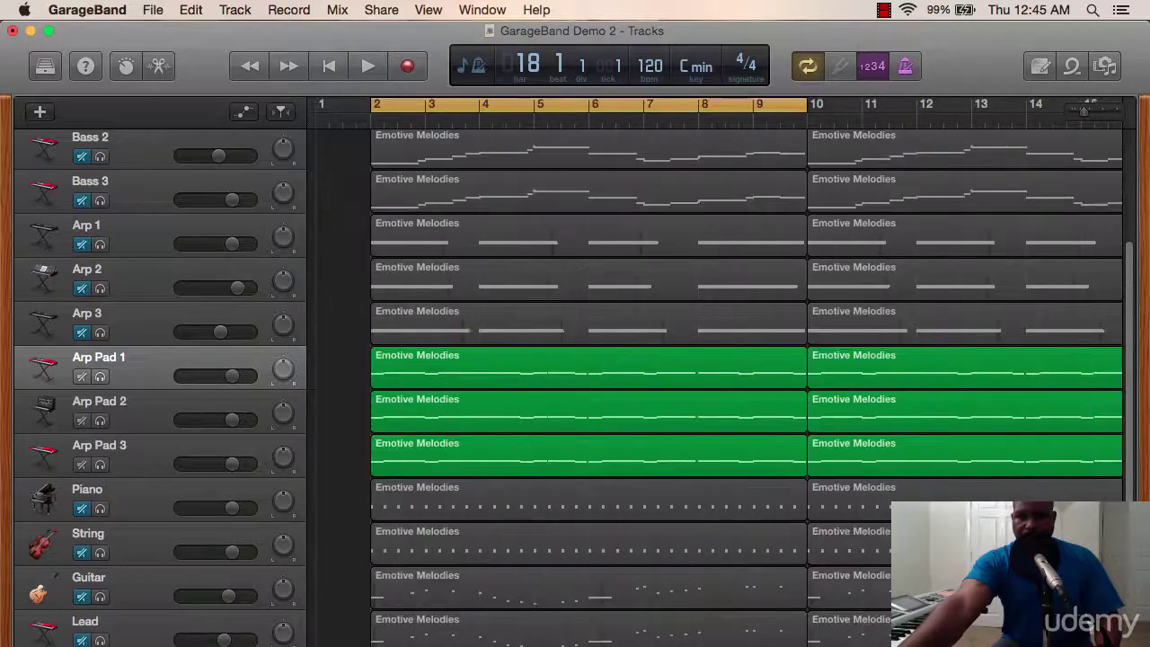
{"action": "scroll", "coordinate": [370, 644], "scroll_direction": "right", "scroll_amount": 5}
{"action": "scroll", "coordinate": [376, 642], "scroll_direction": "left", "scroll_amount": 7}
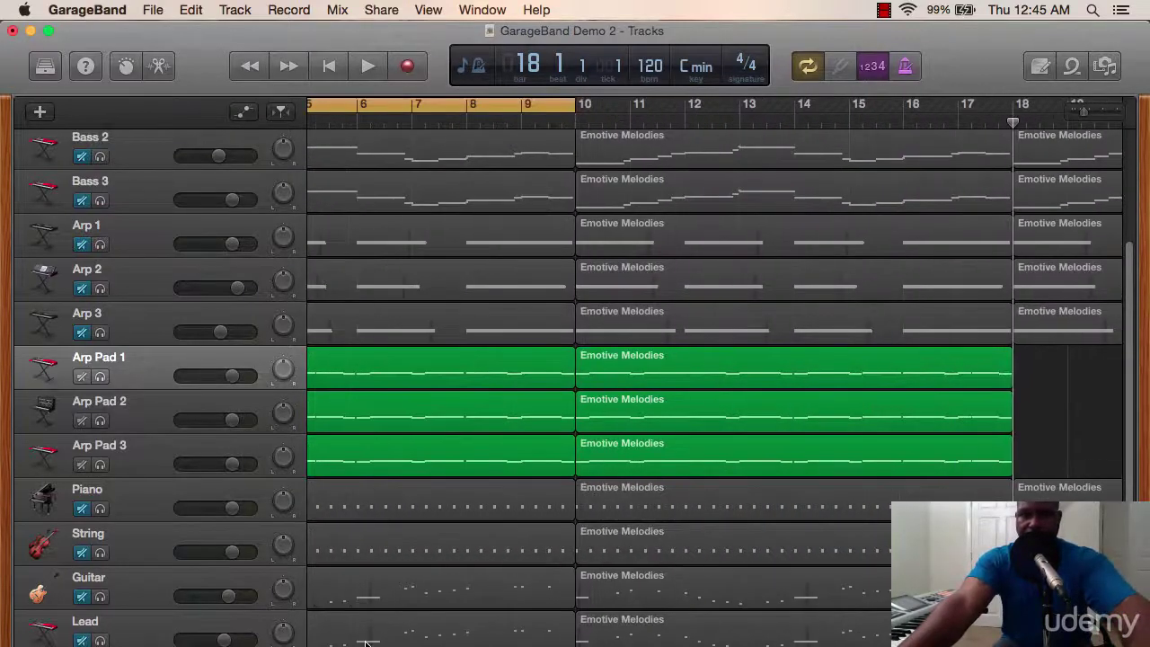
{"action": "scroll", "coordinate": [378, 644], "scroll_direction": "right", "scroll_amount": 3}
{"action": "scroll", "coordinate": [377, 644], "scroll_direction": "left", "scroll_amount": 5}
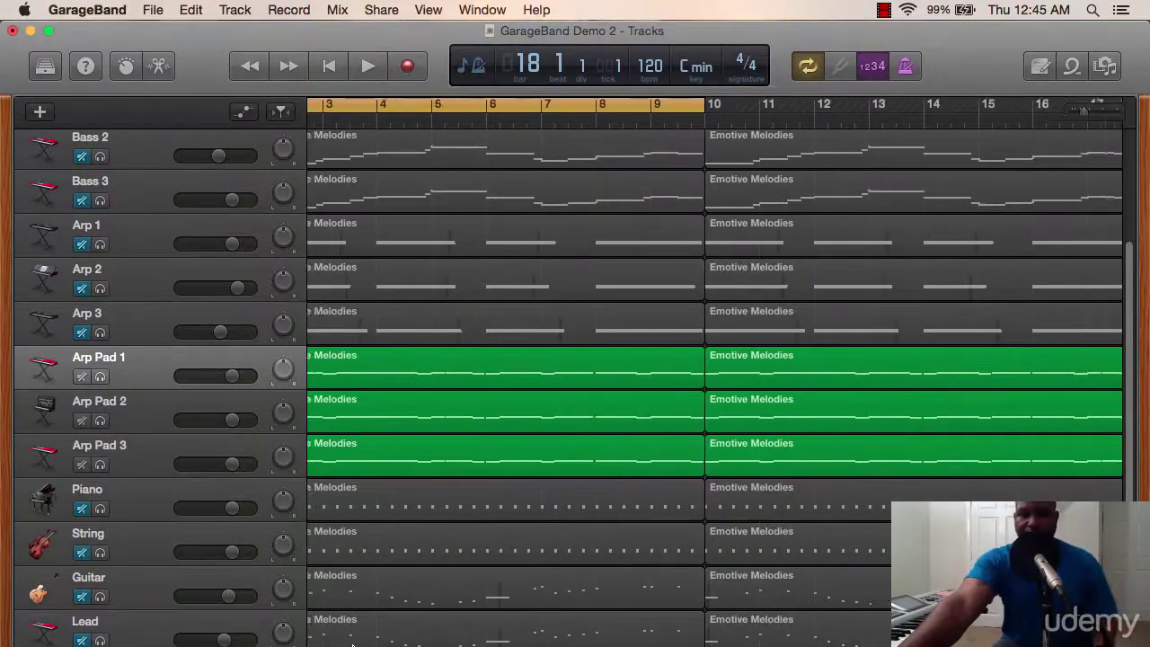
{"action": "scroll", "coordinate": [375, 644], "scroll_direction": "left", "scroll_amount": 8}
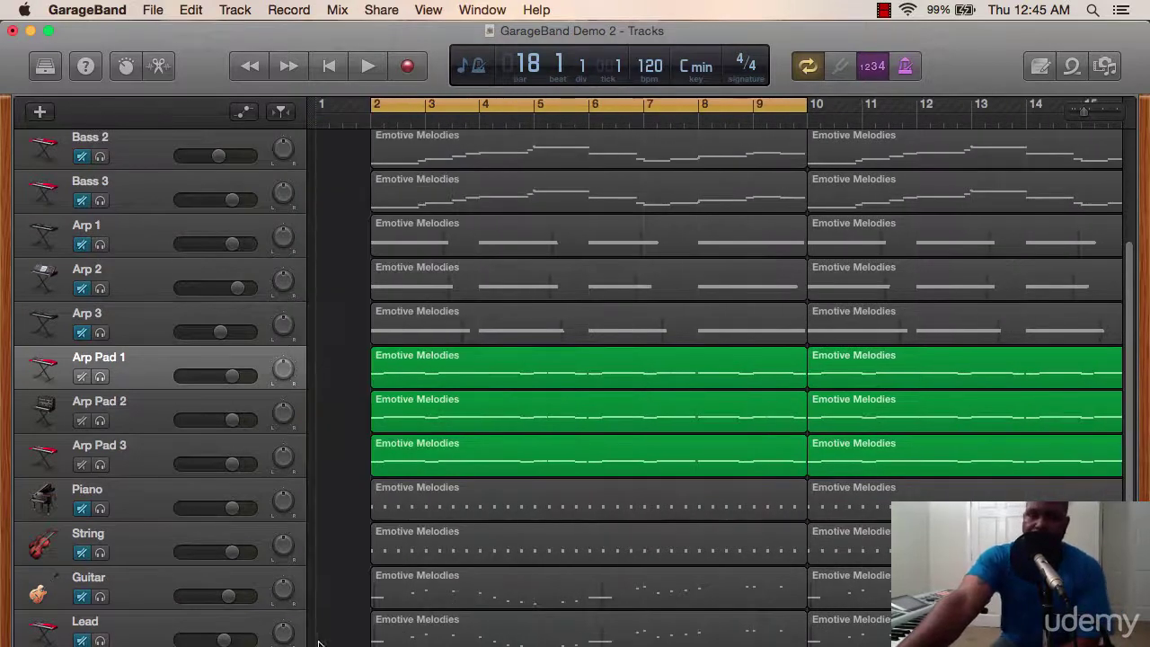
Extend the end of the cycle area to bar 18 and return the playhead to its start at bar 2.
{"action": "left_click_drag", "start_coordinate": [806, 105], "coordinate": [970, 113]}
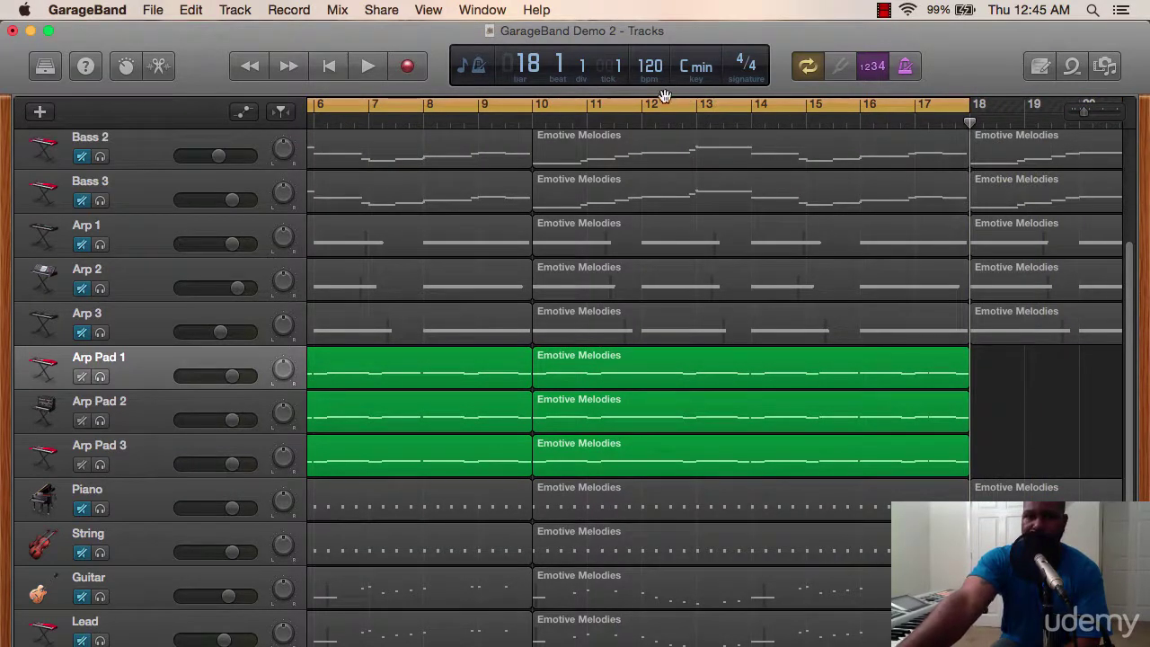
{"action": "left_click", "coordinate": [329, 70]}
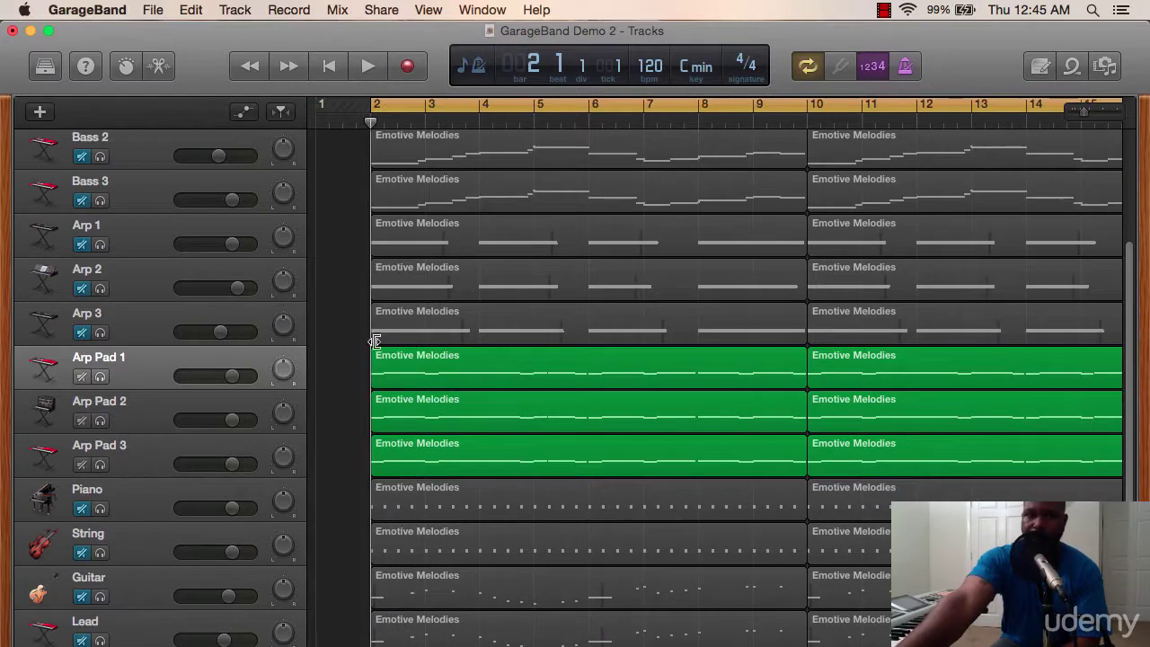
Play the arrangement from bar 2 and raise the Arp Pad 1 track's volume slightly.
{"action": "scroll", "coordinate": [349, 329], "scroll_direction": "up", "scroll_amount": 4}
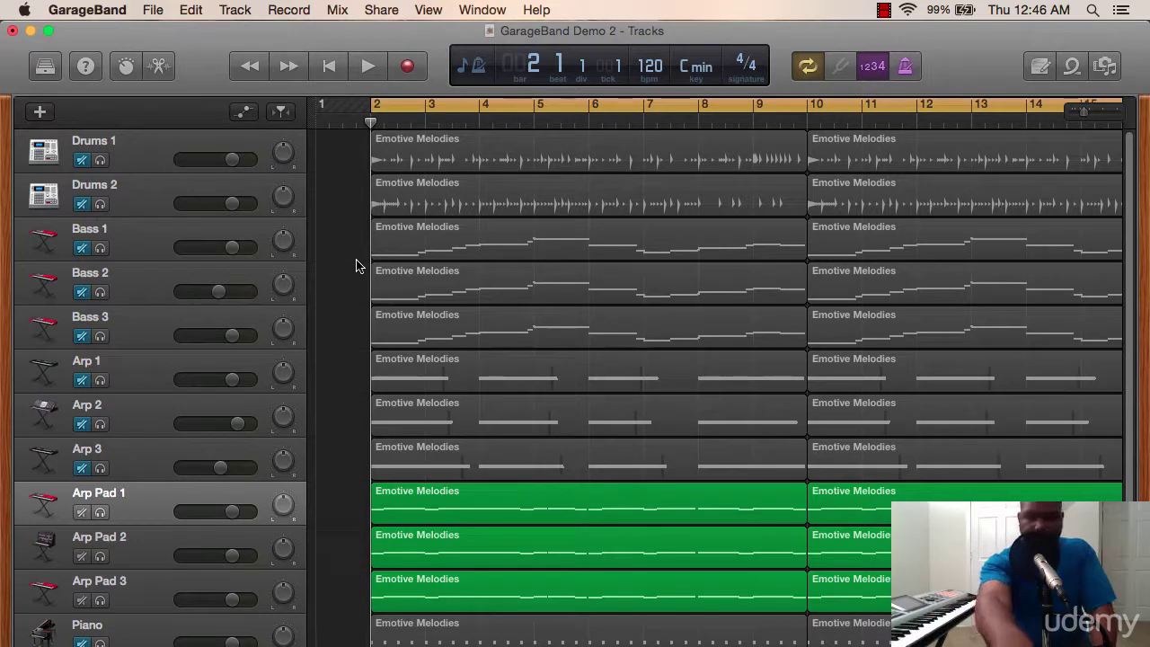
{"action": "key", "text": "space"}
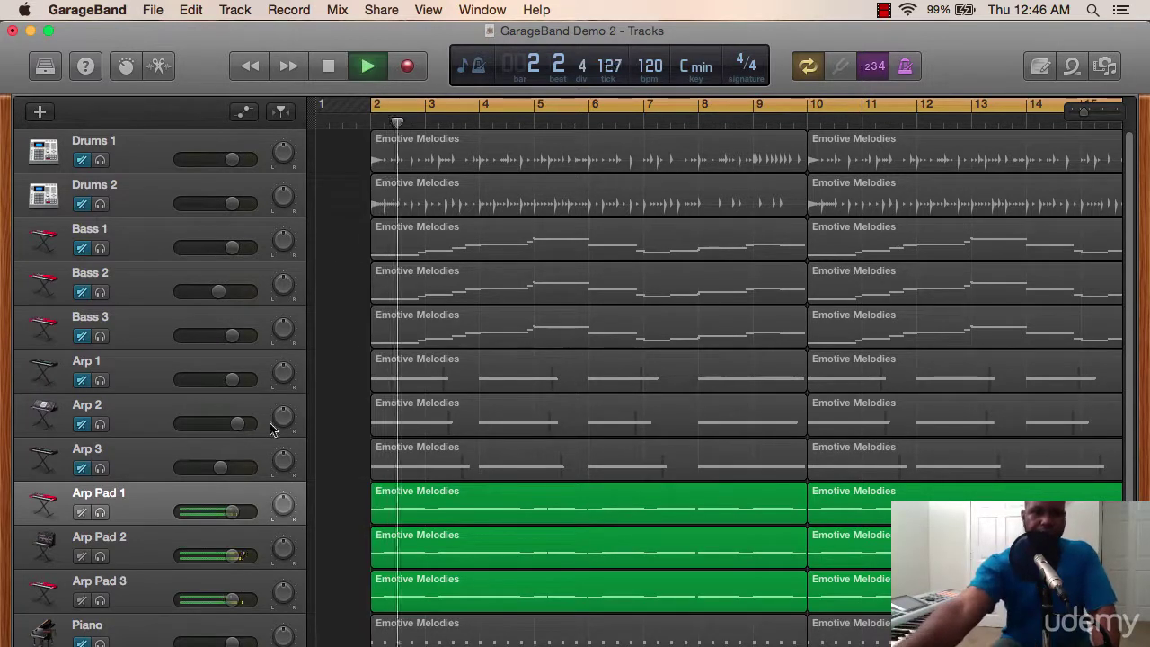
{"action": "left_click_drag", "start_coordinate": [232, 511], "coordinate": [238, 511]}
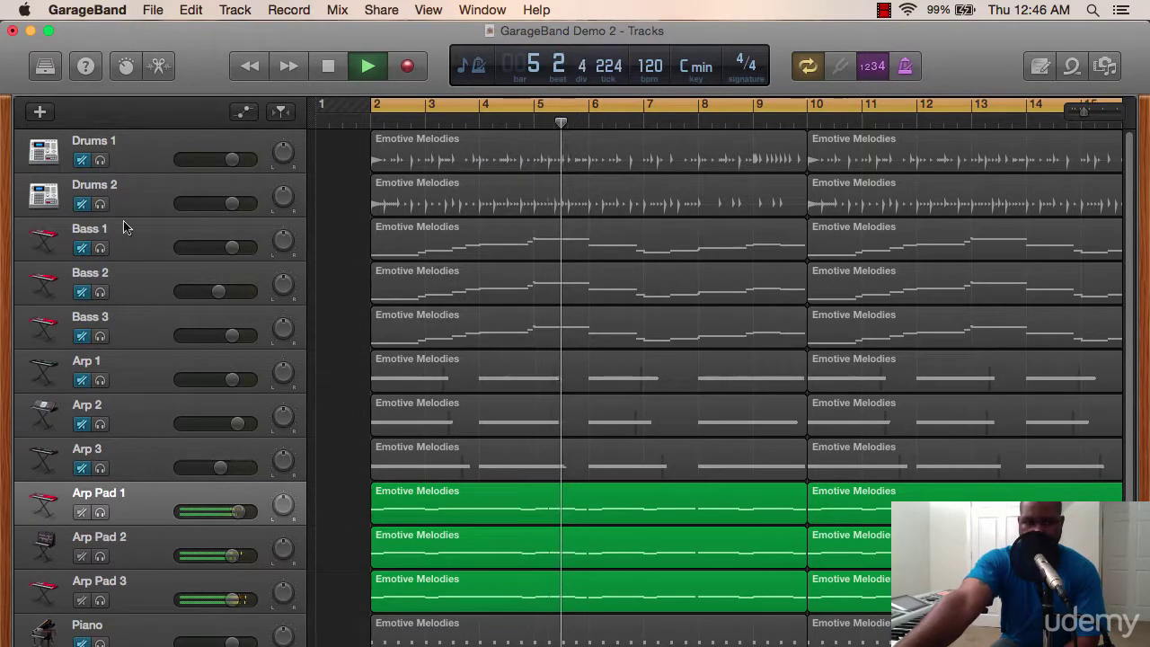
Unmute the Drums 1, Bass 3 and Arp 1 tracks during playback, listen to them with the Arp Pads, and stop playback.
{"action": "left_click", "coordinate": [82, 161]}
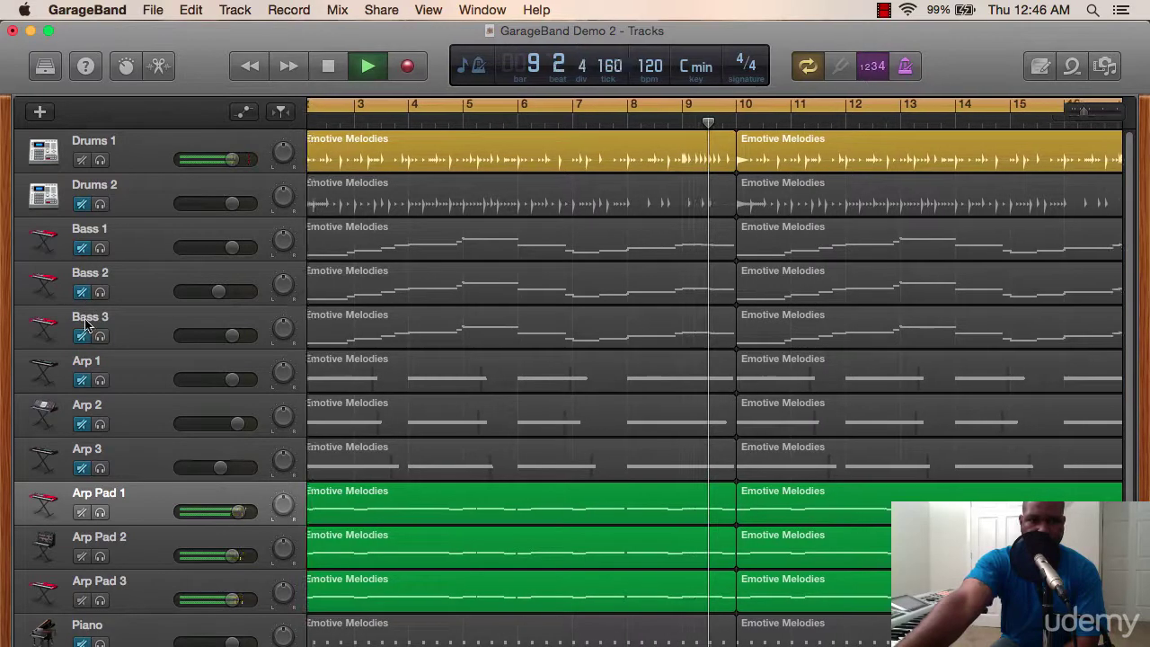
{"action": "left_click", "coordinate": [83, 380]}
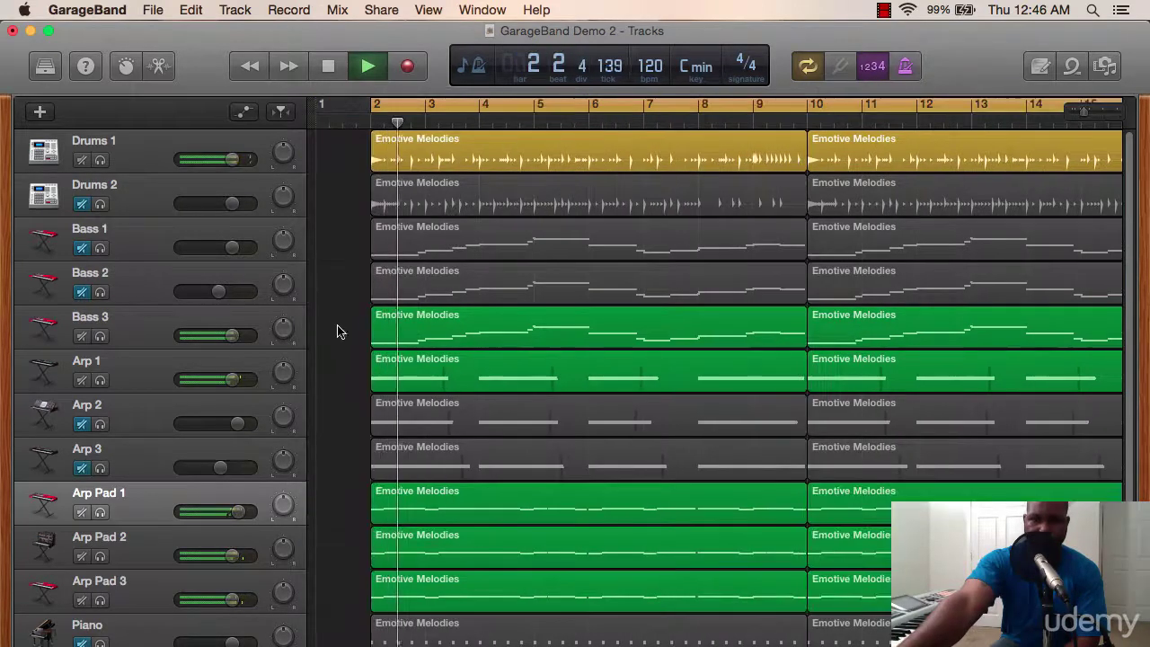
{"action": "key", "text": "space"}
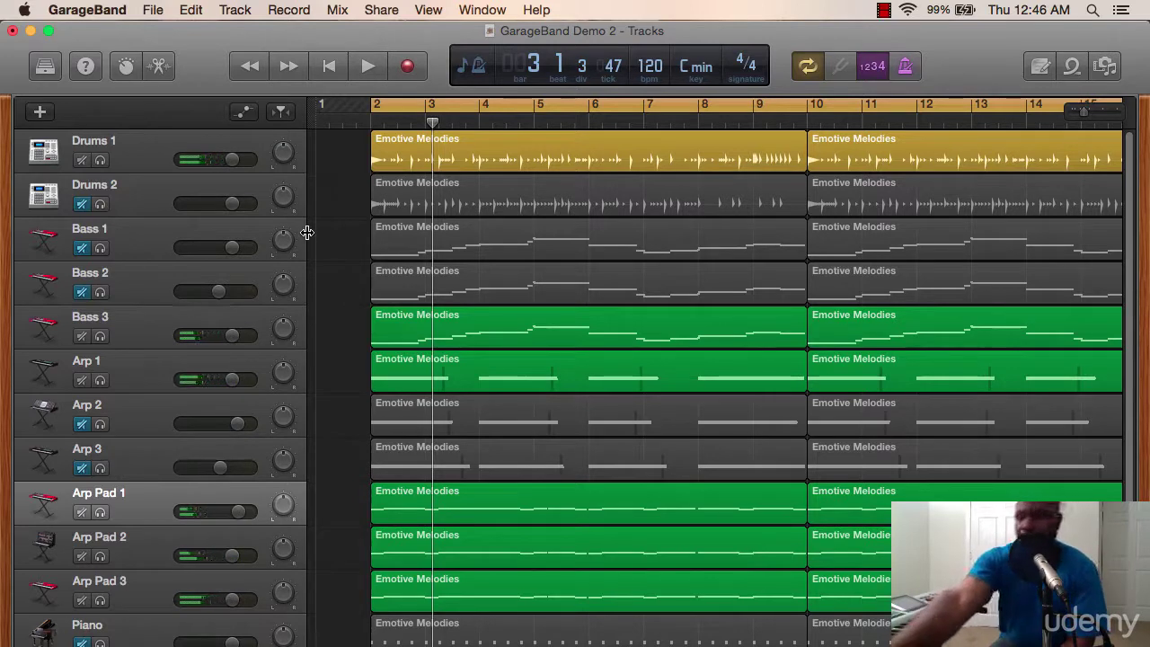
Mute Bass 3, Drums 1 and Arp Pad 1, 2 and 3, and unmute Bass 1.
{"action": "left_click", "coordinate": [82, 338]}
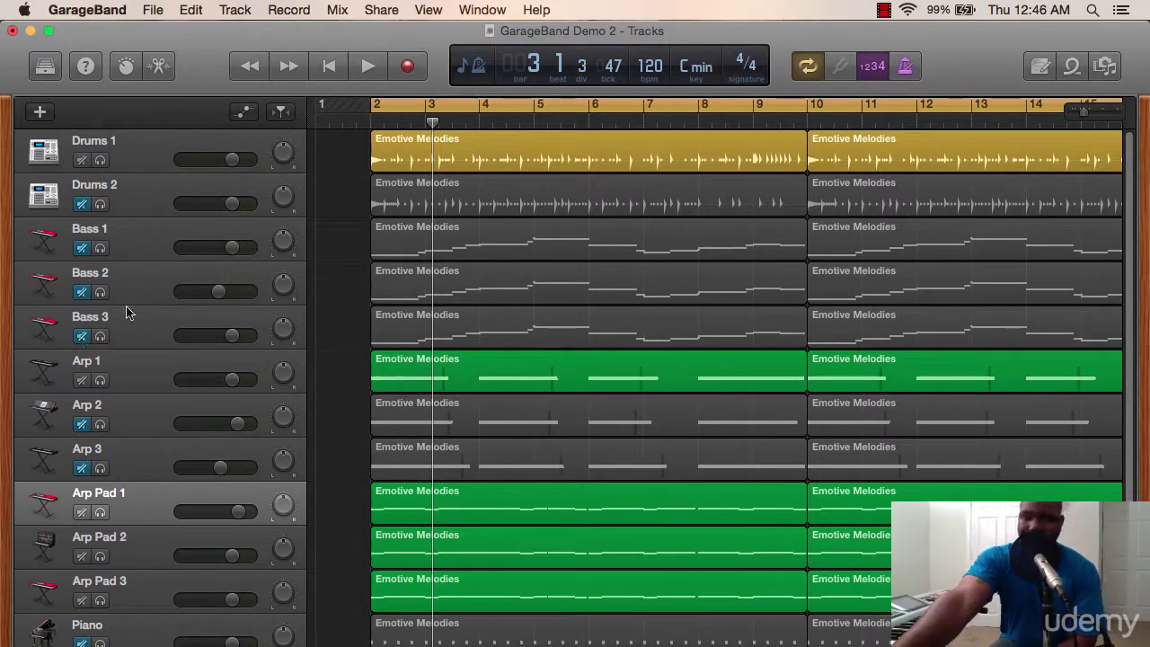
{"action": "left_click", "coordinate": [82, 249]}
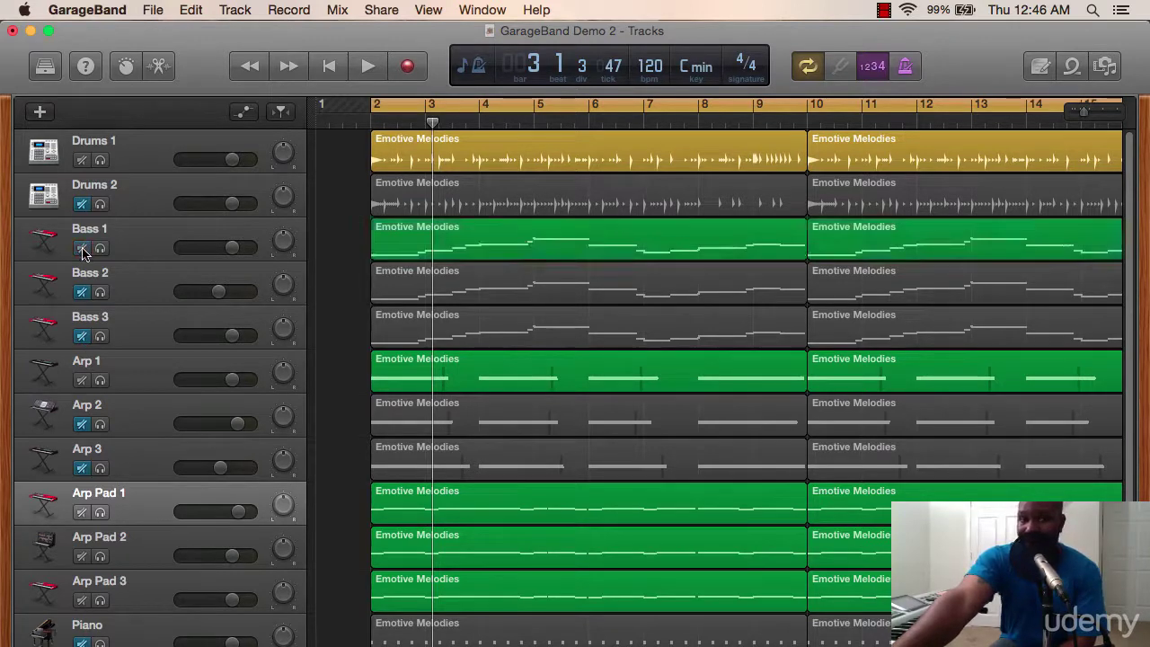
{"action": "left_click", "coordinate": [81, 160]}
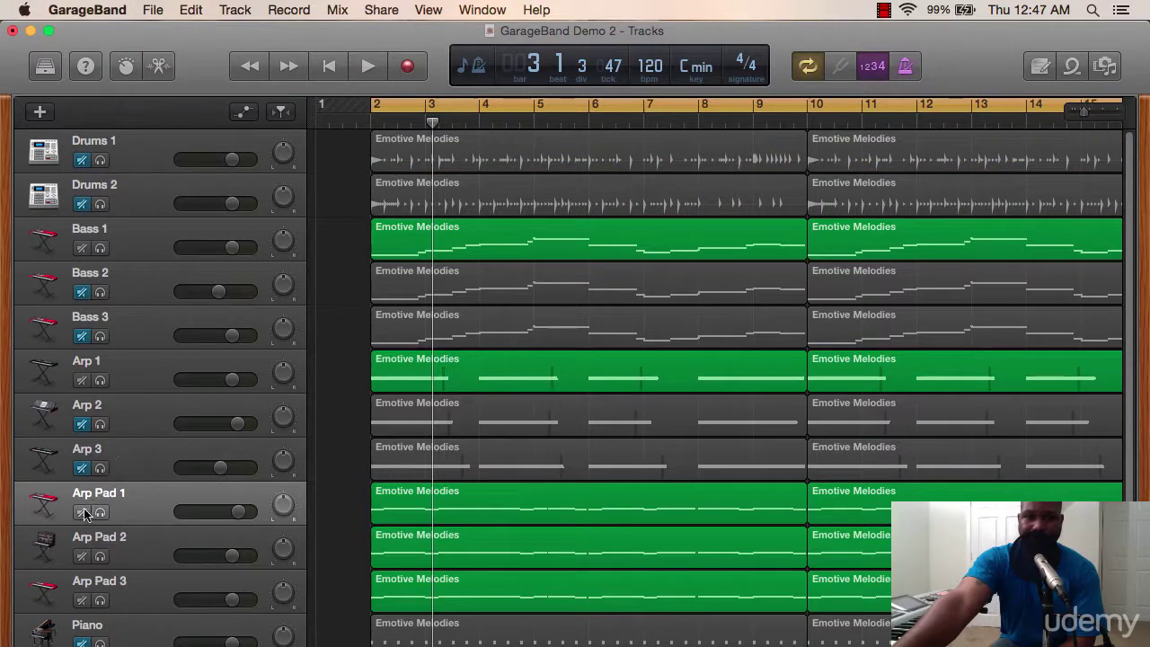
{"action": "left_click_drag", "start_coordinate": [85, 513], "coordinate": [80, 588]}
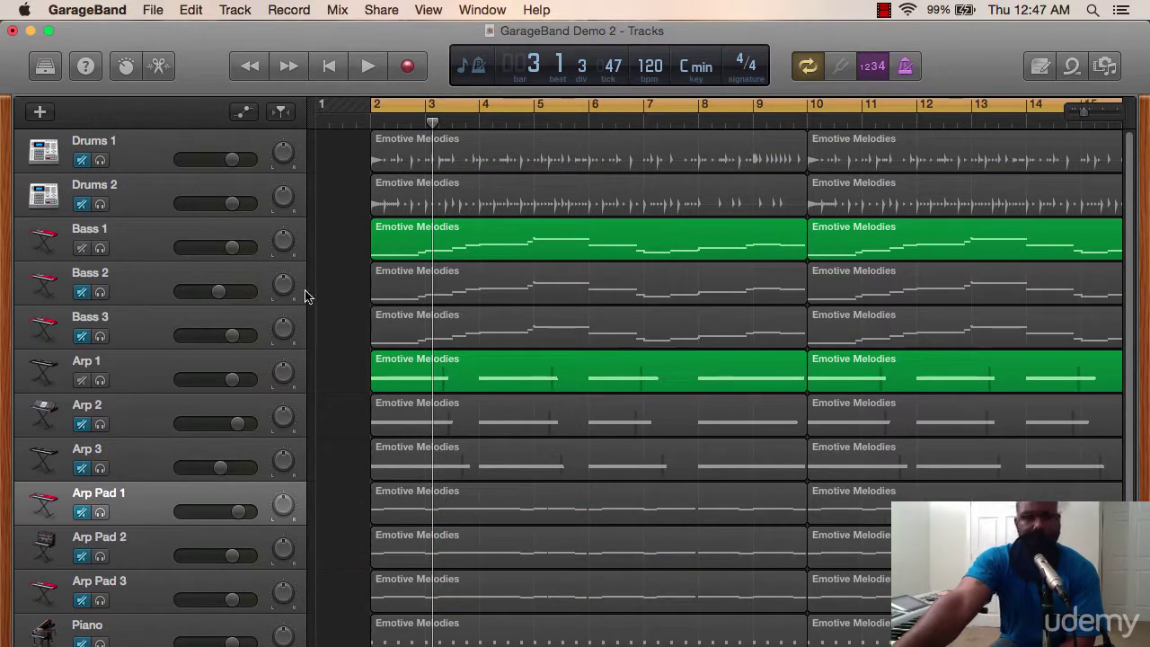
Play Bass 1 with Arp 1, unmute the Arp 2 track to layer it in, and stop playback.
{"action": "key", "text": "space"}
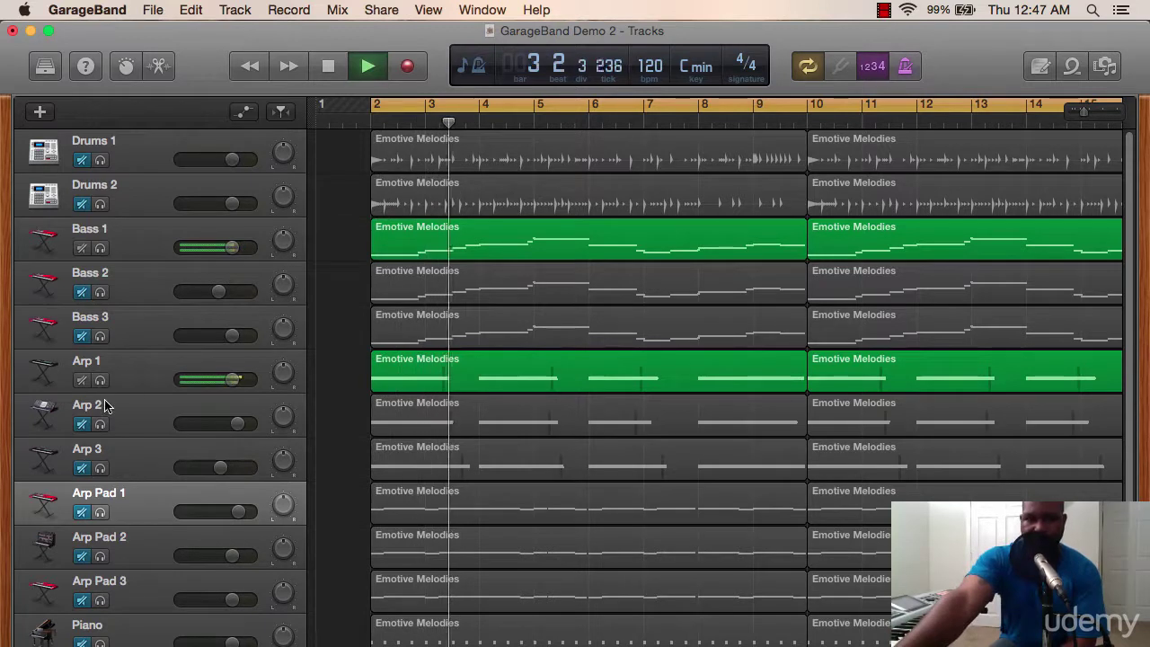
{"action": "left_click", "coordinate": [83, 423]}
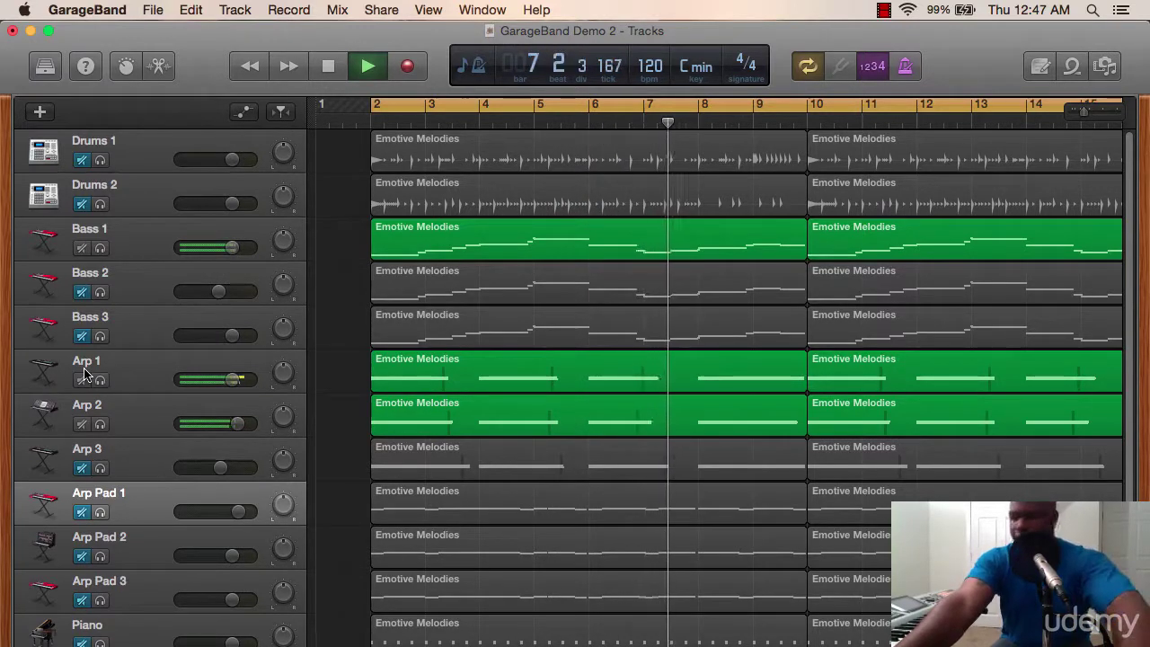
{"action": "key", "text": "space"}
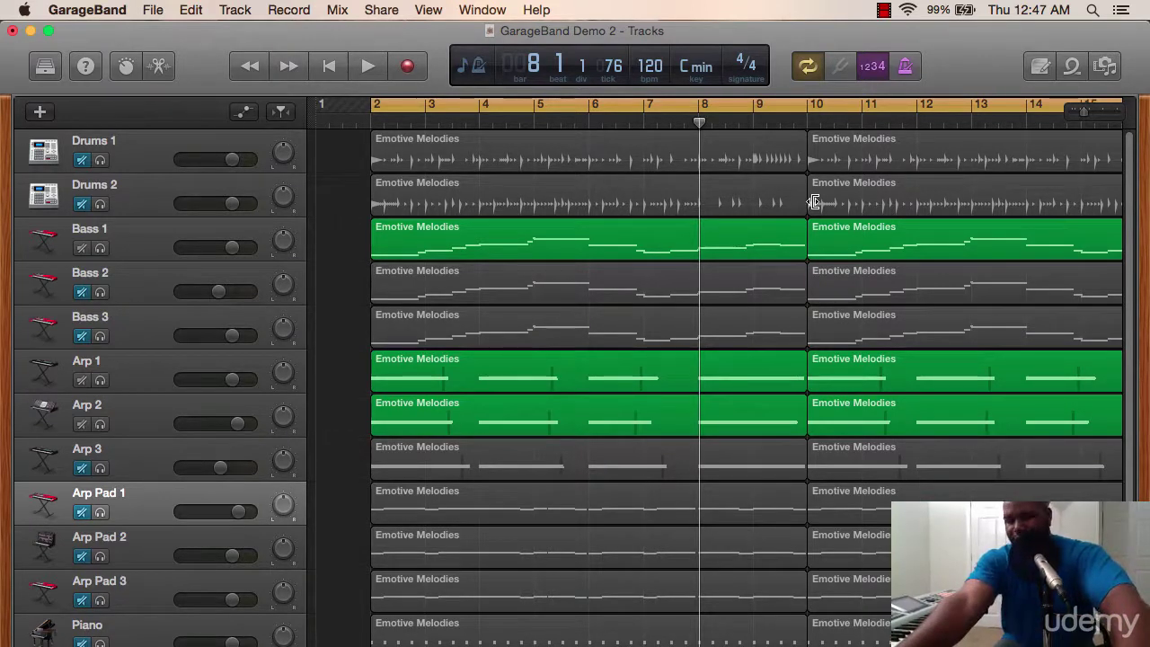
Undo the earlier region edits, redo only enough to restore the copies at bar 10 without the Arp Pad regions, and clear the selection.
{"action": "key", "text": "super+z"}
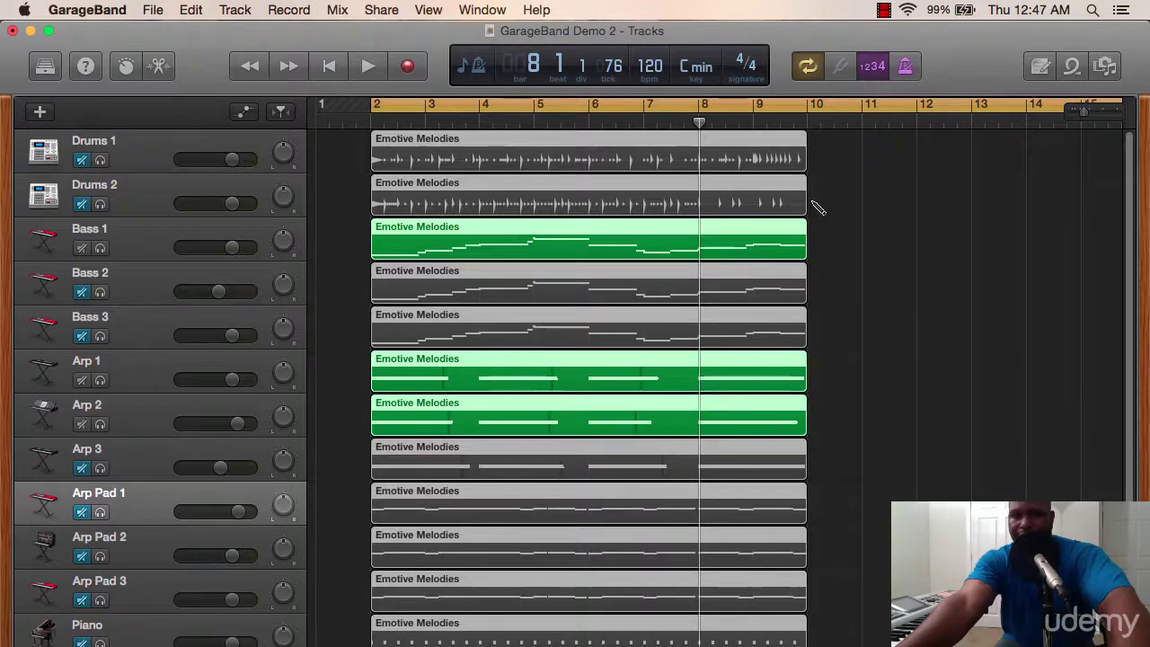
{"action": "key", "text": "super+shift+z"}
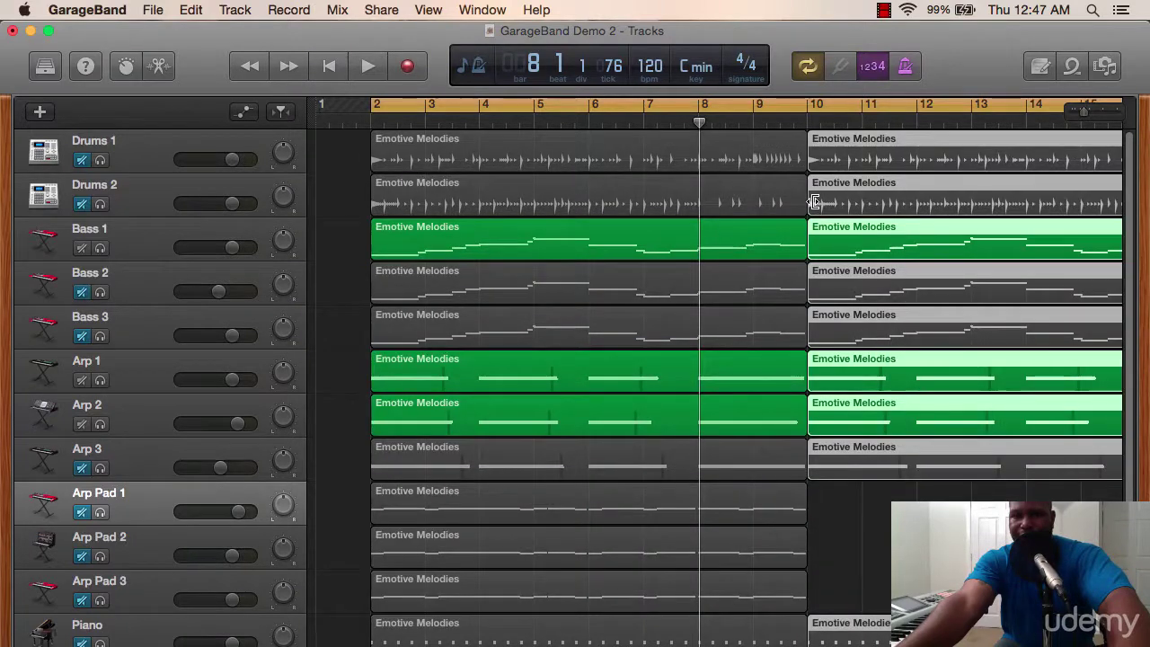
{"action": "left_click", "coordinate": [330, 317]}
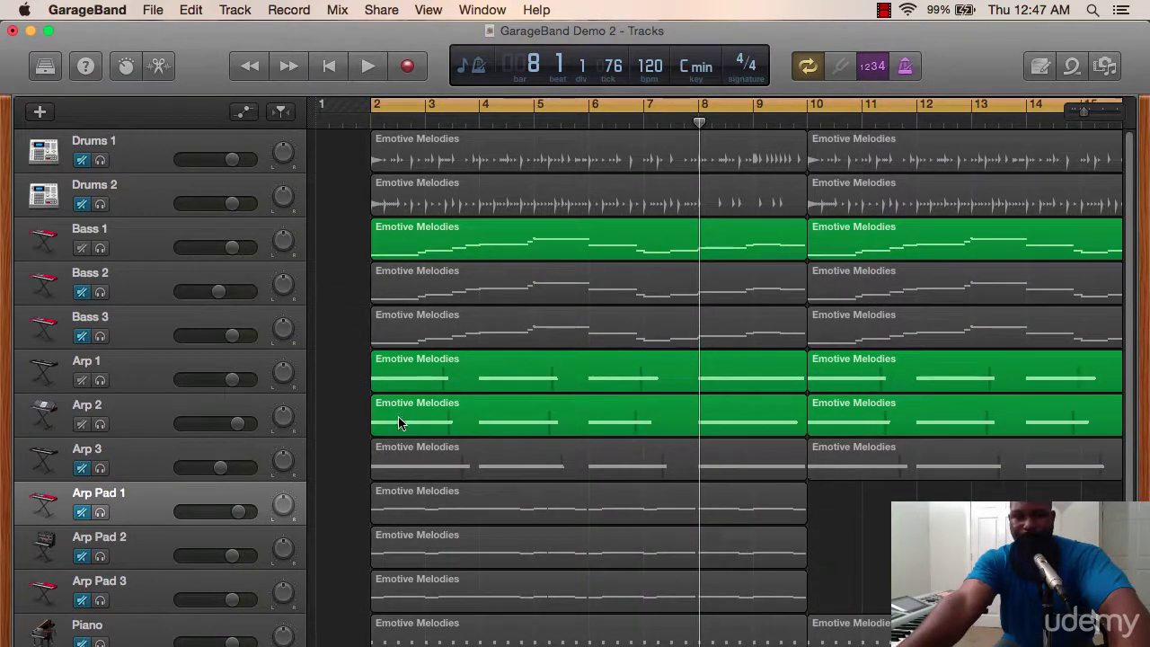
Compare playback from bar 2 by muting Arp 2, toggling Arp 1's mute, and unmuting Arp 2.
{"action": "left_click", "coordinate": [84, 427]}
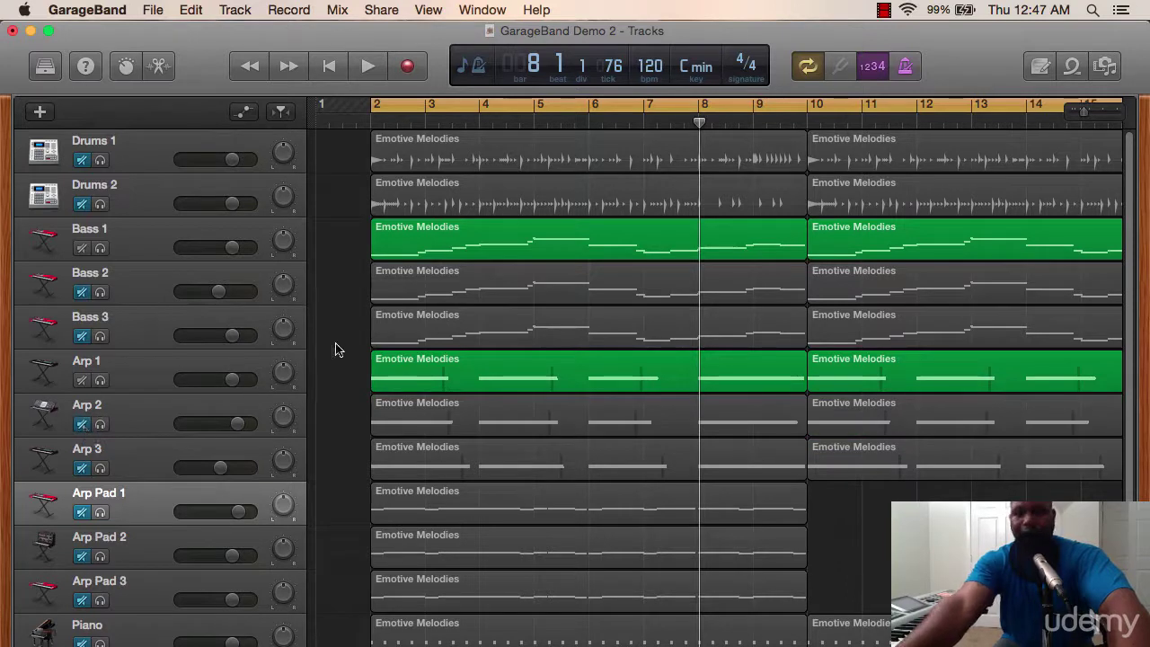
{"action": "key", "text": "Return"}
{"action": "key", "text": "space"}
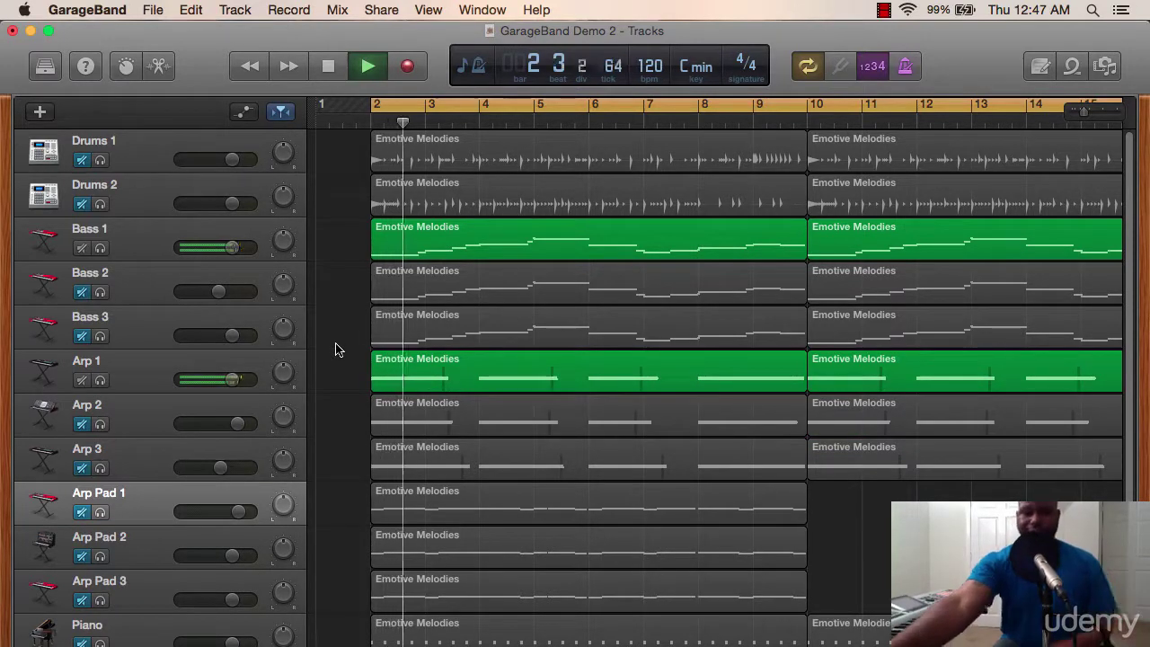
{"action": "left_click", "coordinate": [82, 381]}
{"action": "left_click", "coordinate": [82, 381]}
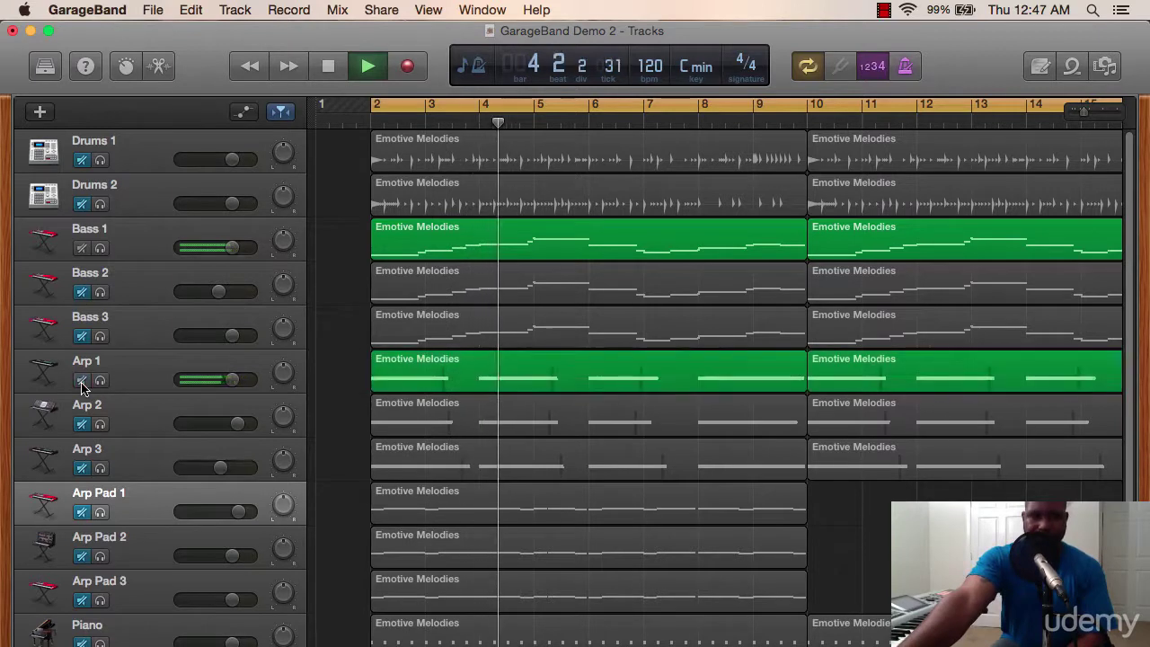
{"action": "left_click", "coordinate": [81, 427]}
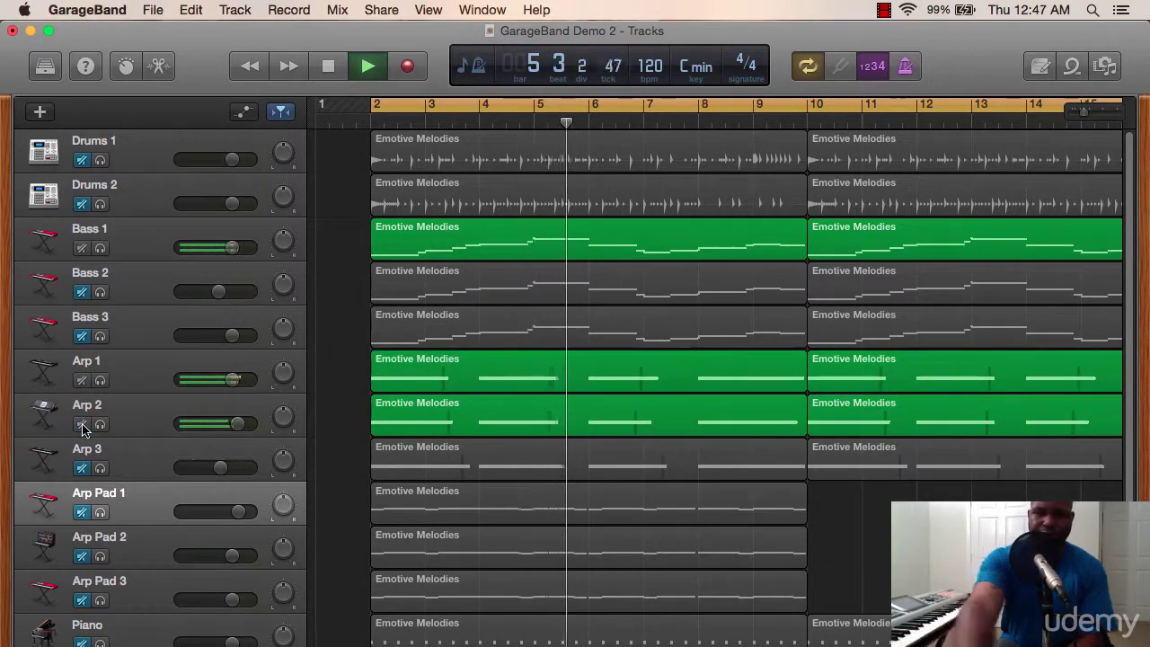
Audition the arps with Bass 1 muted, bring Bass 1 and Drums 1 back in during playback, and stop playback.
{"action": "key", "text": "space"}
{"action": "left_click", "coordinate": [81, 249]}
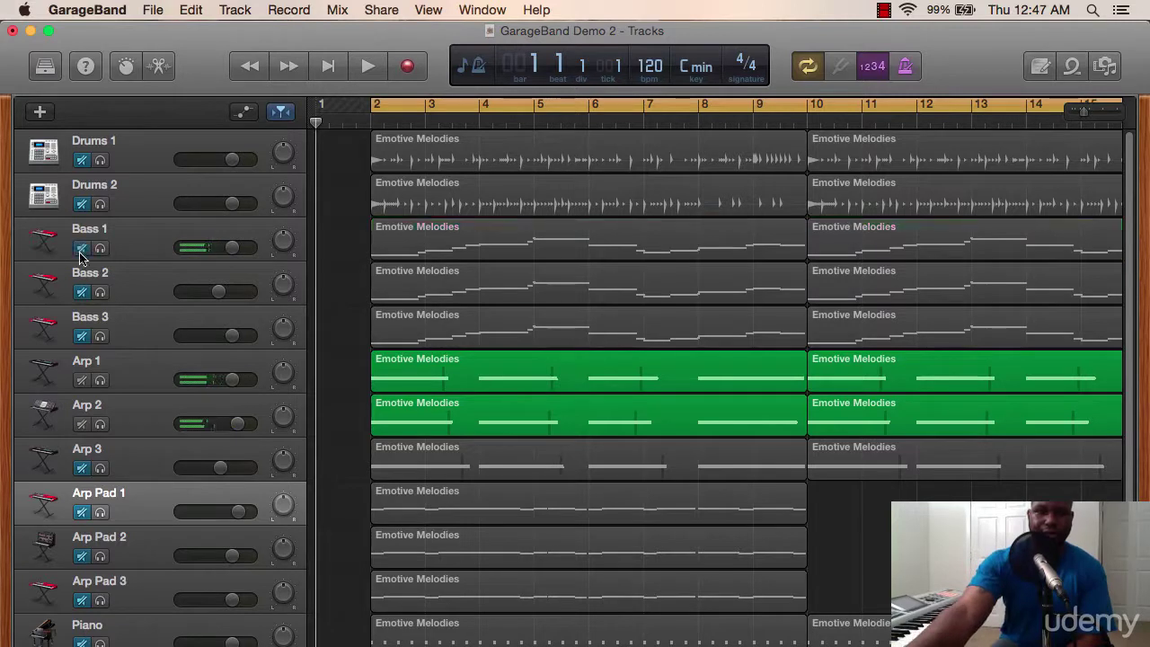
{"action": "key", "text": "space"}
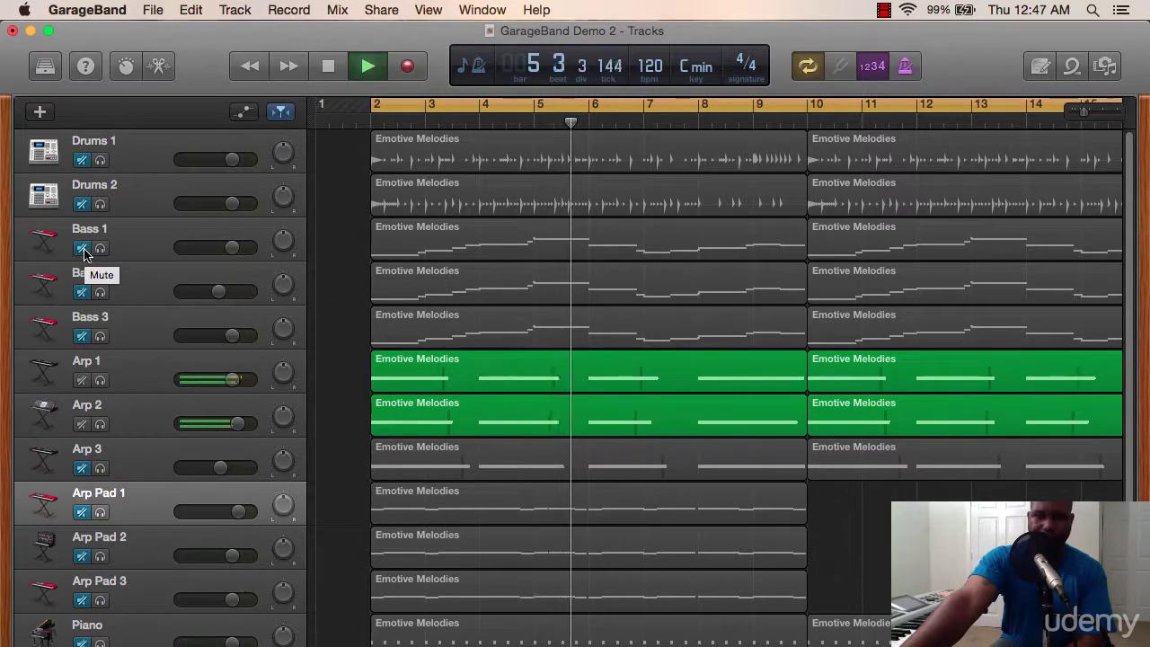
{"action": "left_click", "coordinate": [82, 249]}
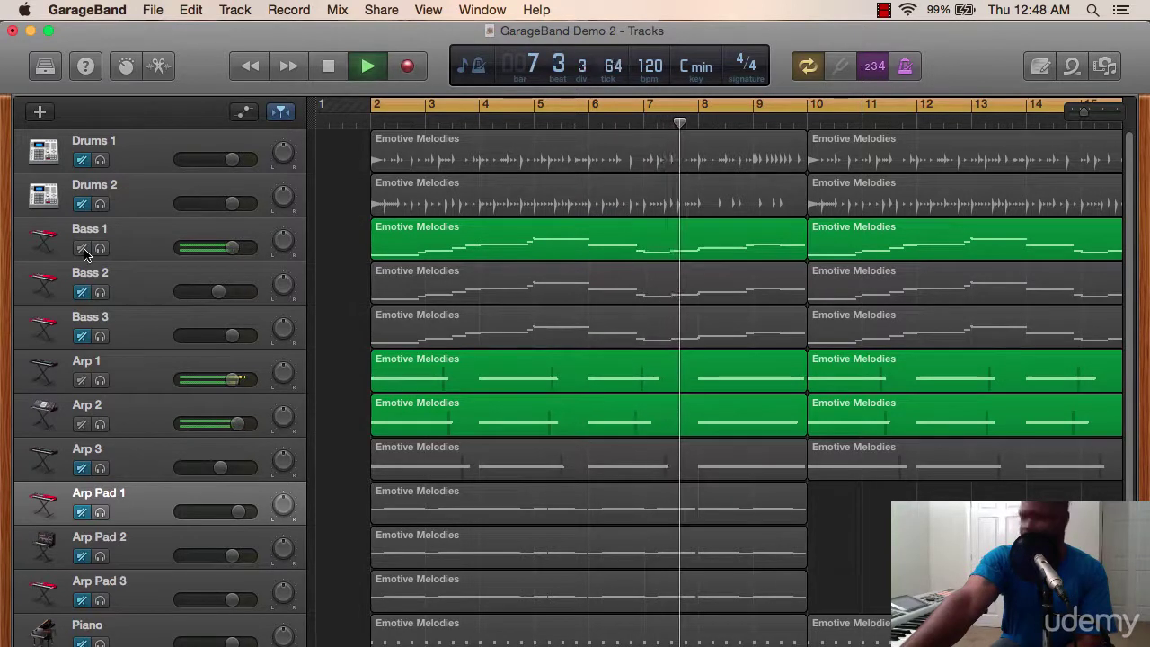
{"action": "left_click", "coordinate": [81, 162]}
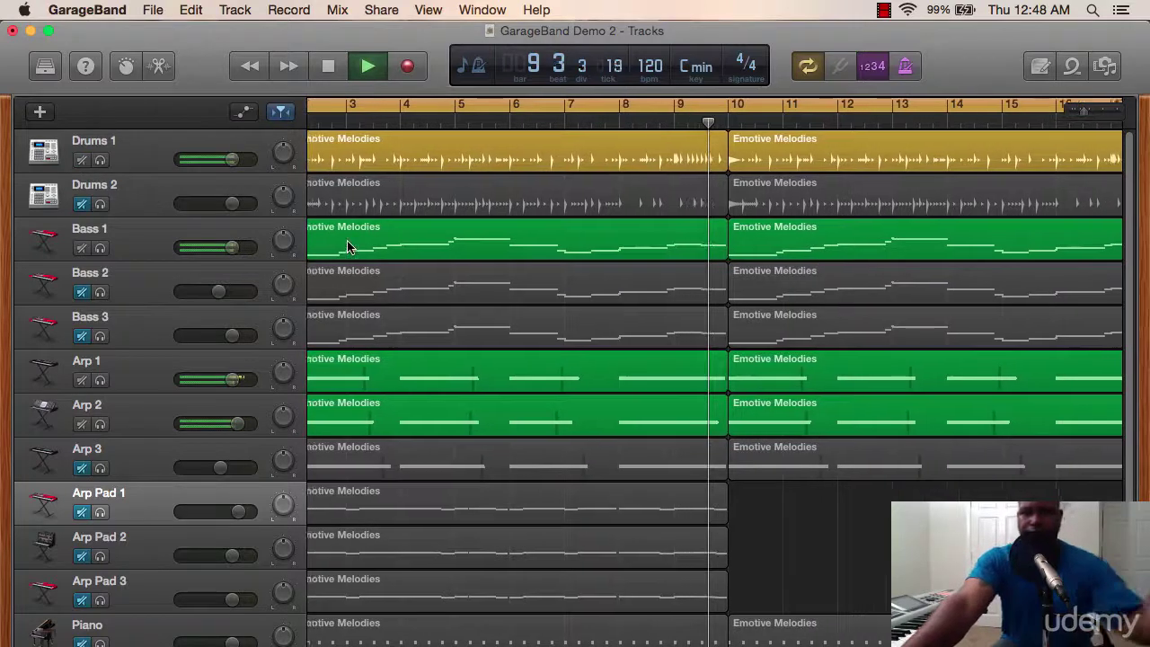
{"action": "key", "text": "space"}
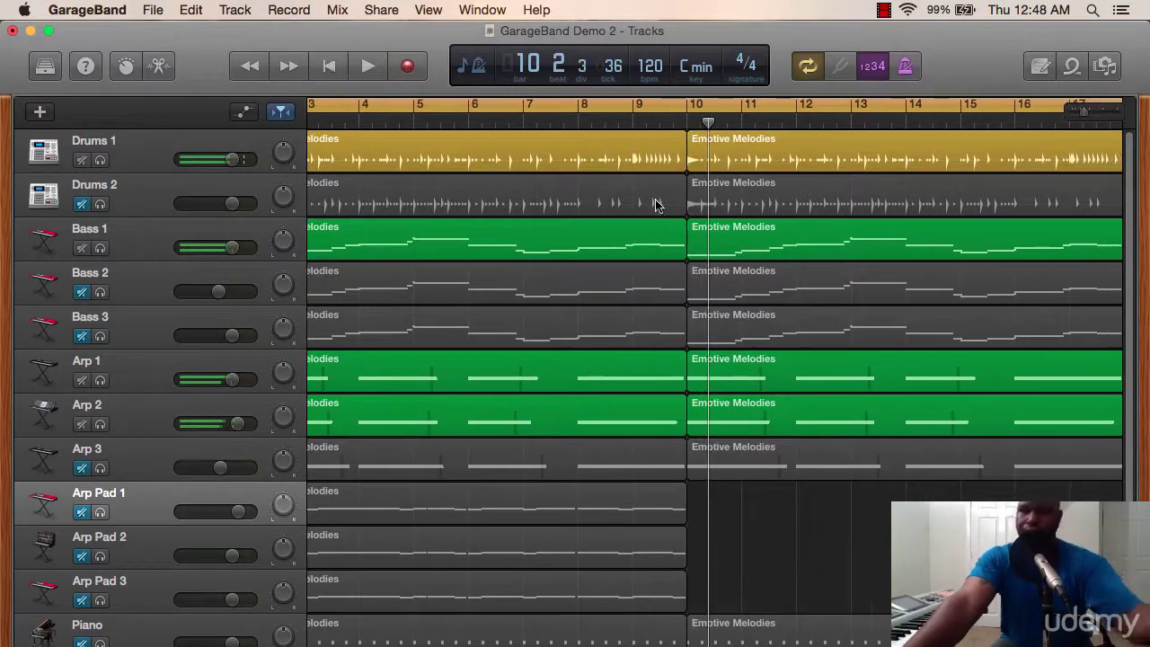
Place the playhead at bar 8, beat 4, division 3, and split the first Drums 1 region there.
{"action": "left_click_drag", "start_coordinate": [645, 124], "coordinate": [626, 124]}
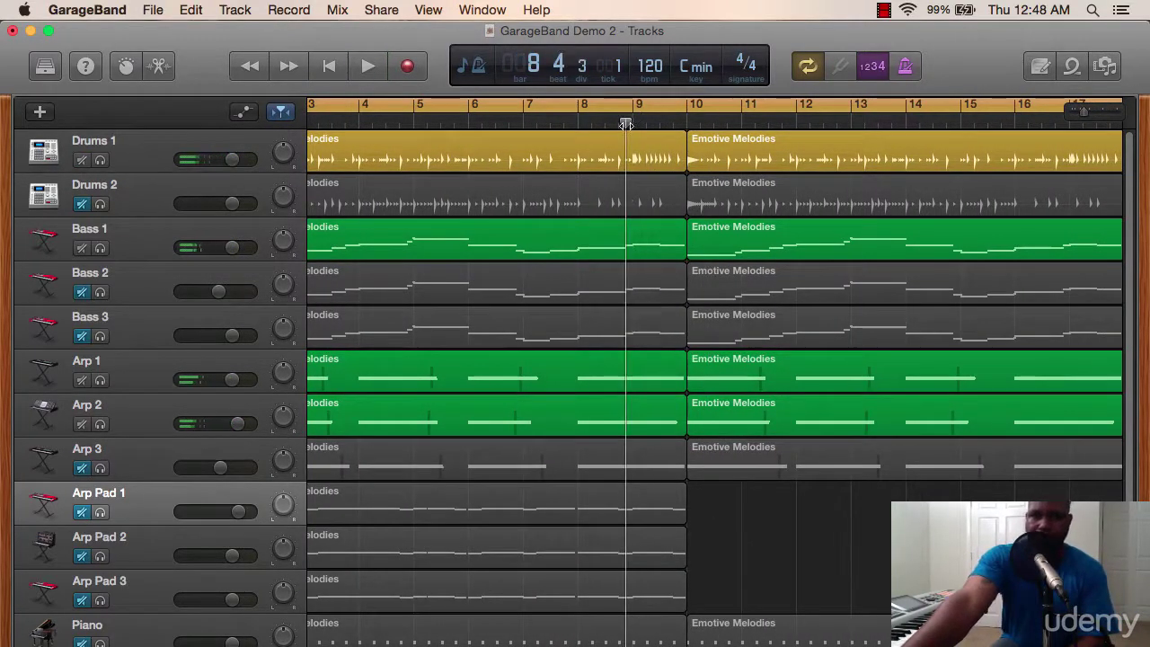
{"action": "left_click", "coordinate": [581, 158]}
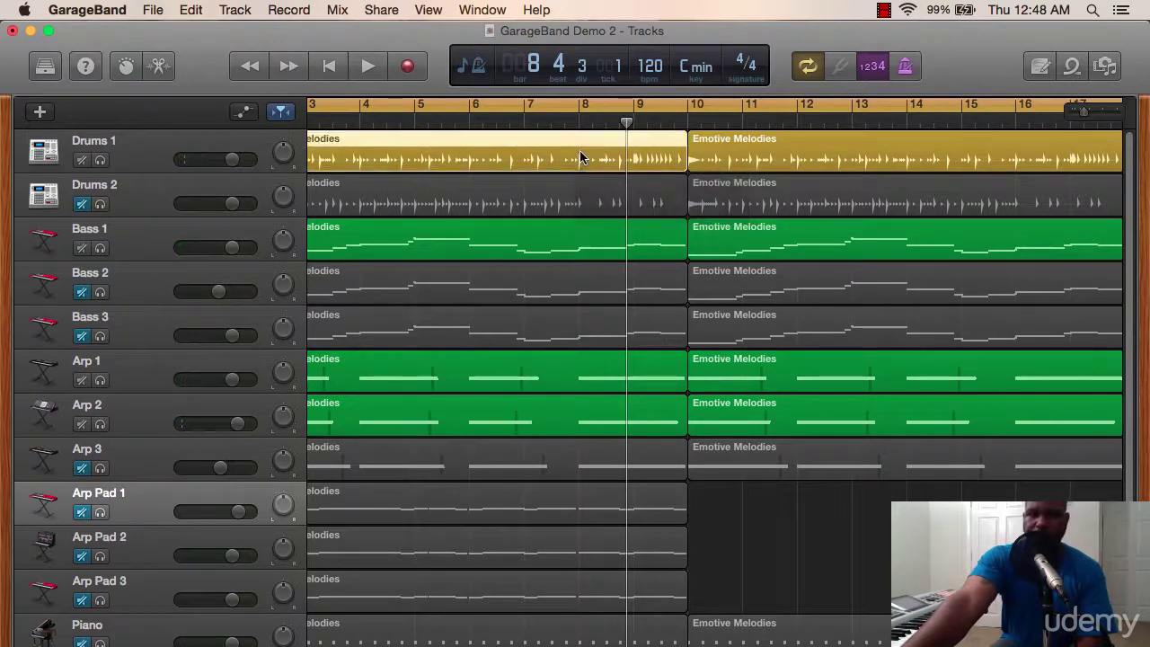
{"action": "left_click", "coordinate": [194, 11]}
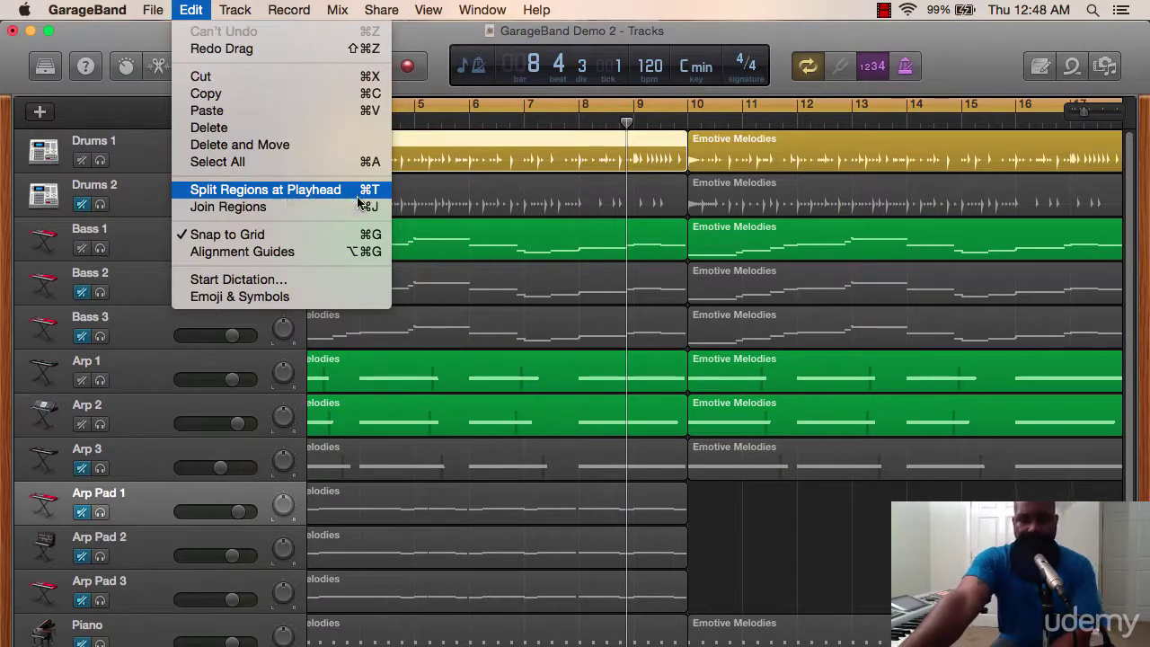
{"action": "left_click", "coordinate": [609, 154]}
{"action": "left_click", "coordinate": [620, 192]}
{"action": "left_click", "coordinate": [586, 159]}
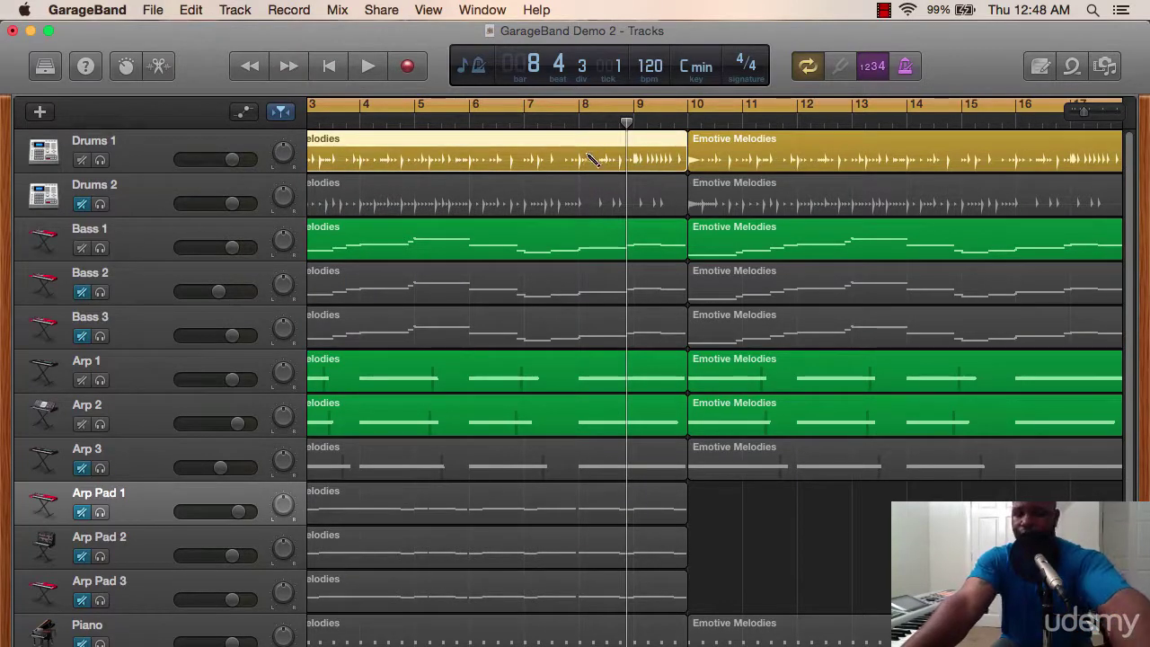
{"action": "key", "text": "cmd+t"}
Cut the part of the first Drums 1 region before the split, keeping only the fill that leads into bar 10.
{"action": "left_click", "coordinate": [585, 156]}
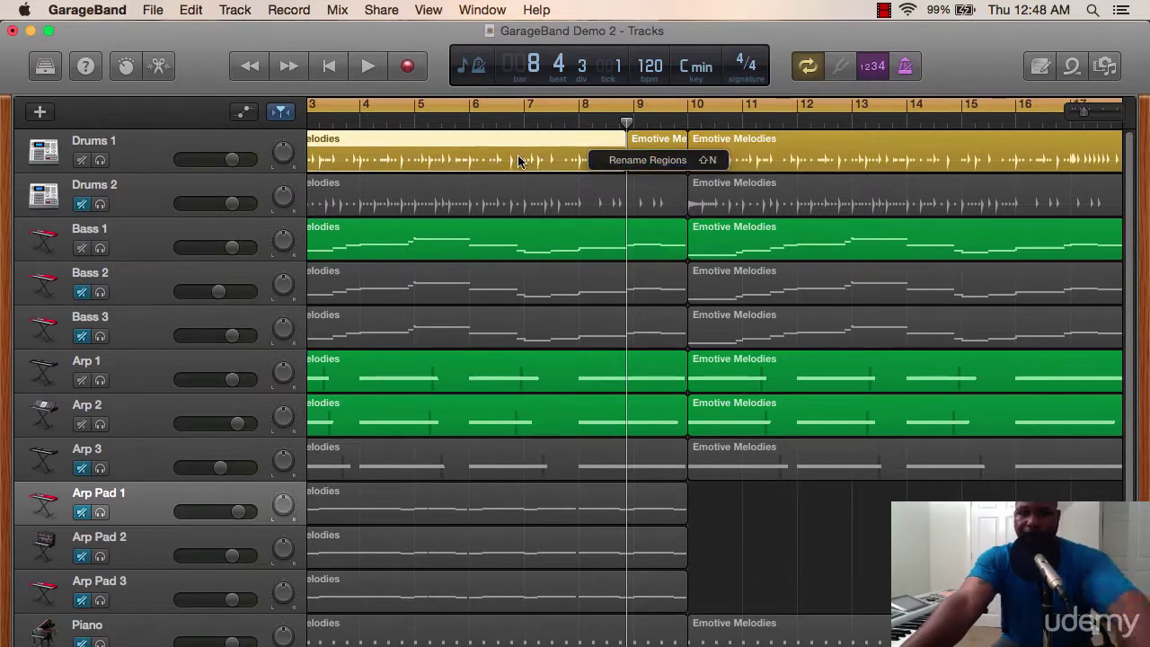
{"action": "left_click", "coordinate": [189, 10]}
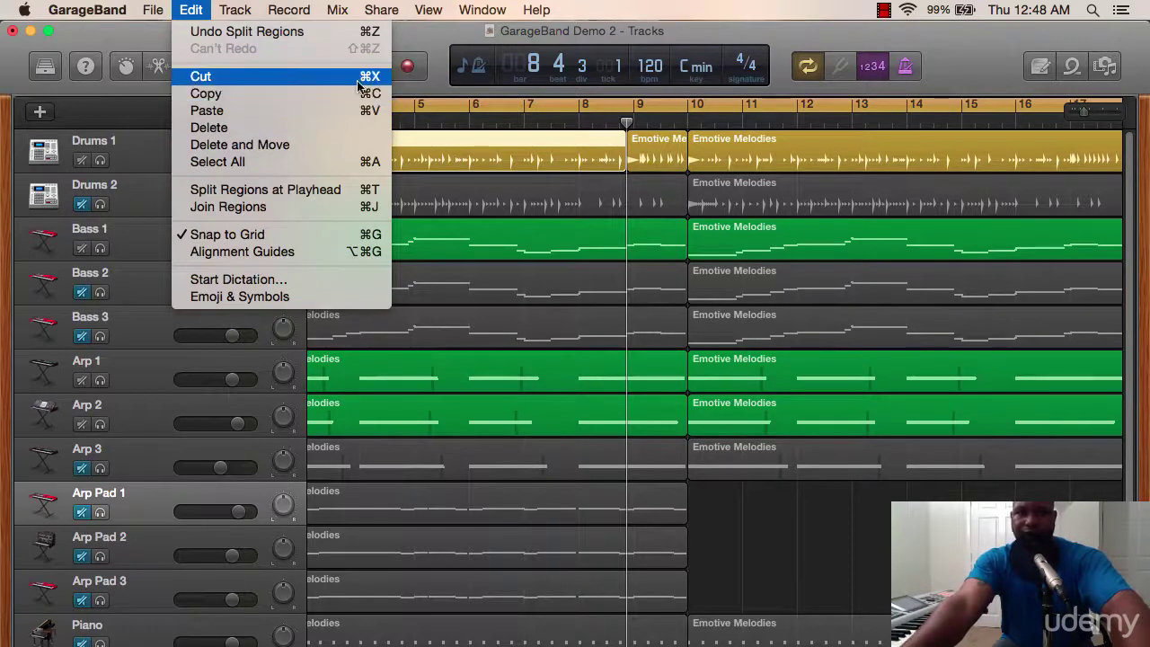
{"action": "left_click", "coordinate": [758, 523]}
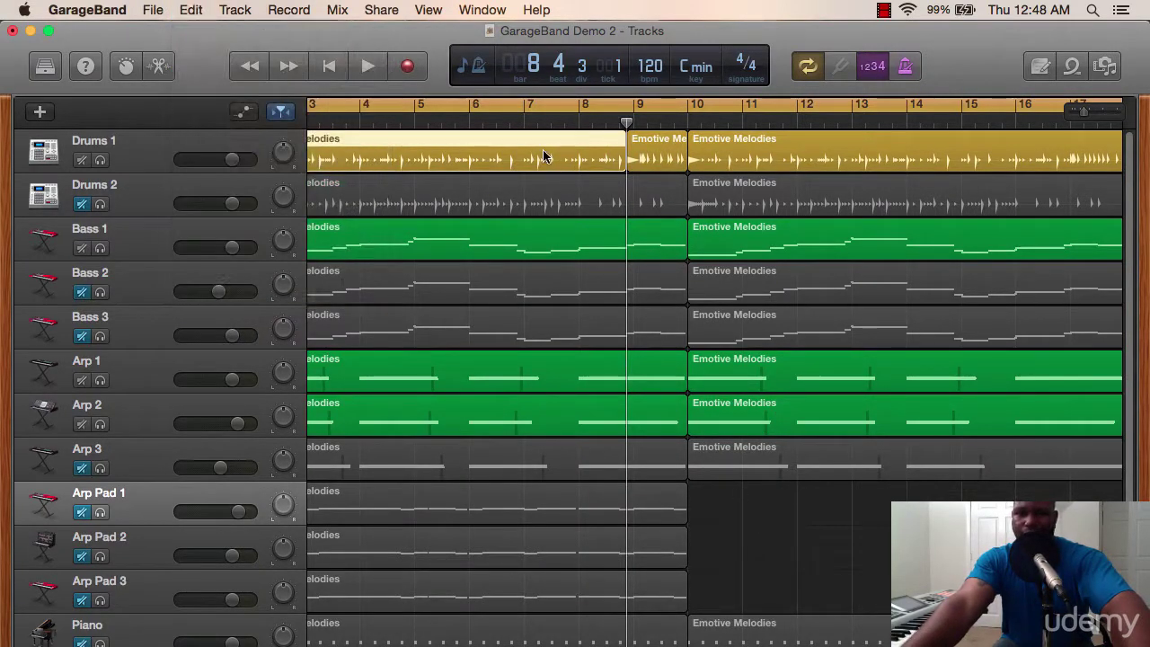
{"action": "key", "text": "super+x"}
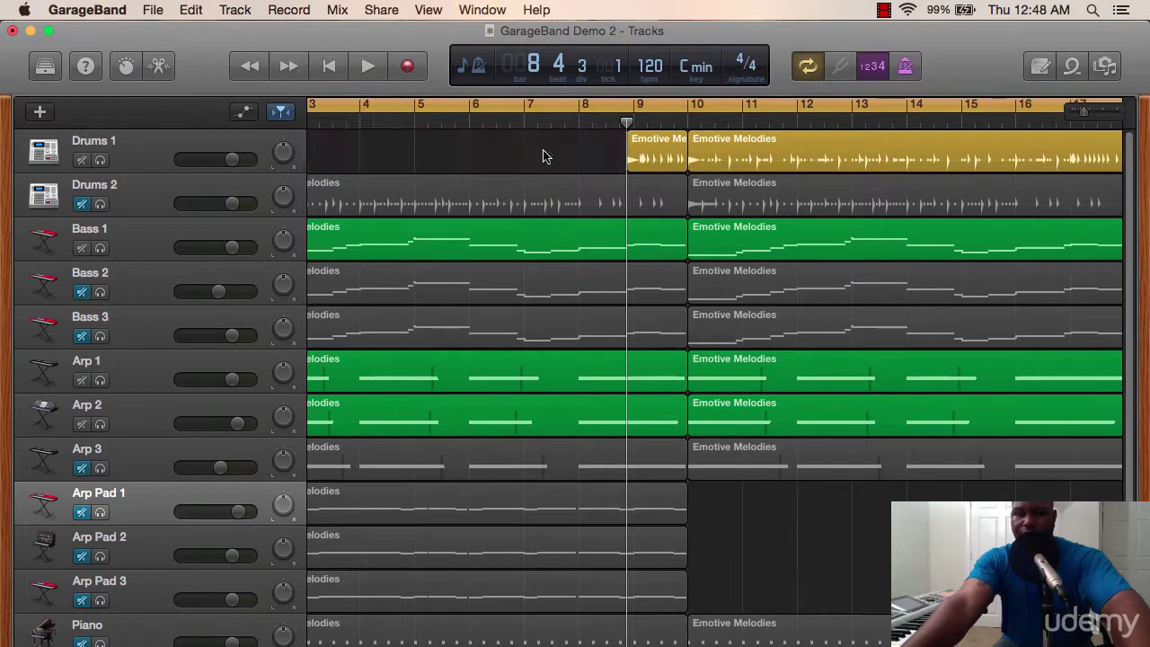
Return the playhead to bar 2 and delete the first Drums 2 region, spanning bars 2 to 10.
{"action": "left_click", "coordinate": [329, 74]}
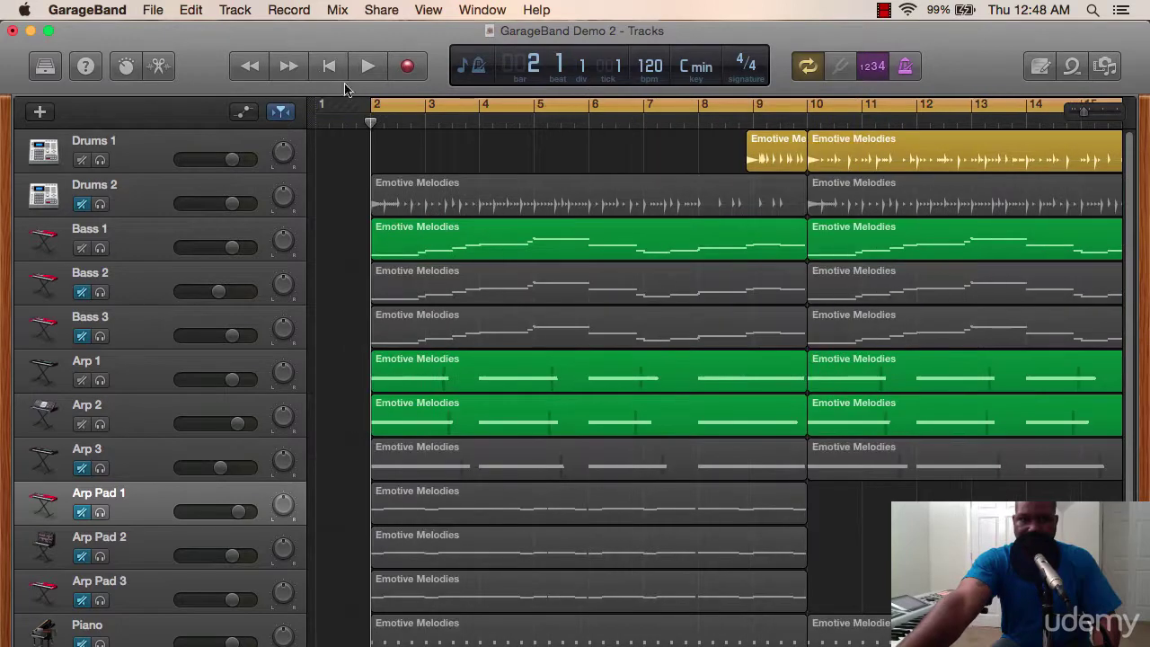
{"action": "left_click", "coordinate": [540, 199]}
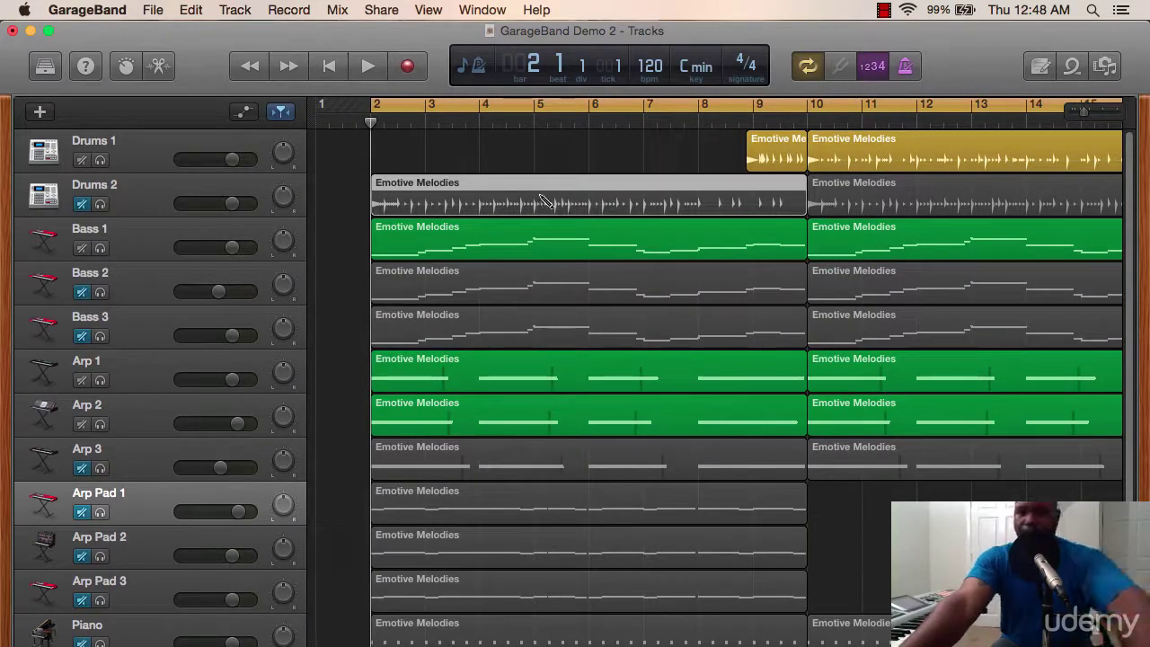
{"action": "key", "text": "Delete"}
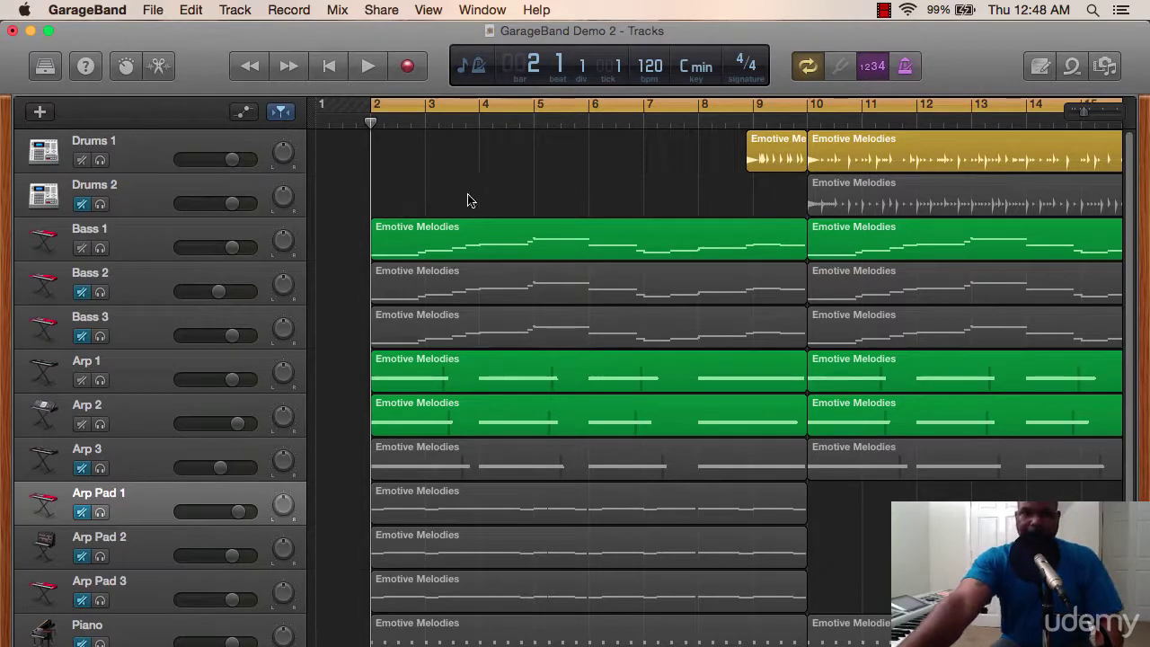
Delete the Piano, String, Guitar, Lead and Arp Pad 1, 2 and 3 regions spanning bars 2 to 10.
{"action": "scroll", "coordinate": [508, 441], "scroll_direction": "down", "scroll_amount": 3}
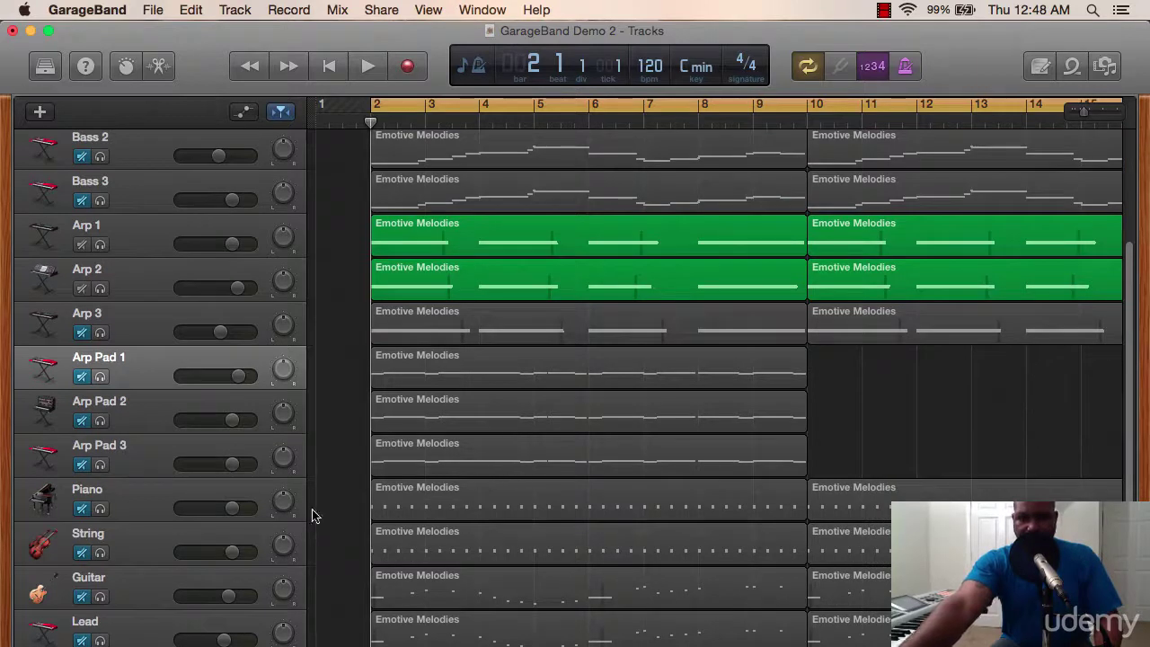
{"action": "left_click_drag", "start_coordinate": [349, 506], "coordinate": [516, 645]}
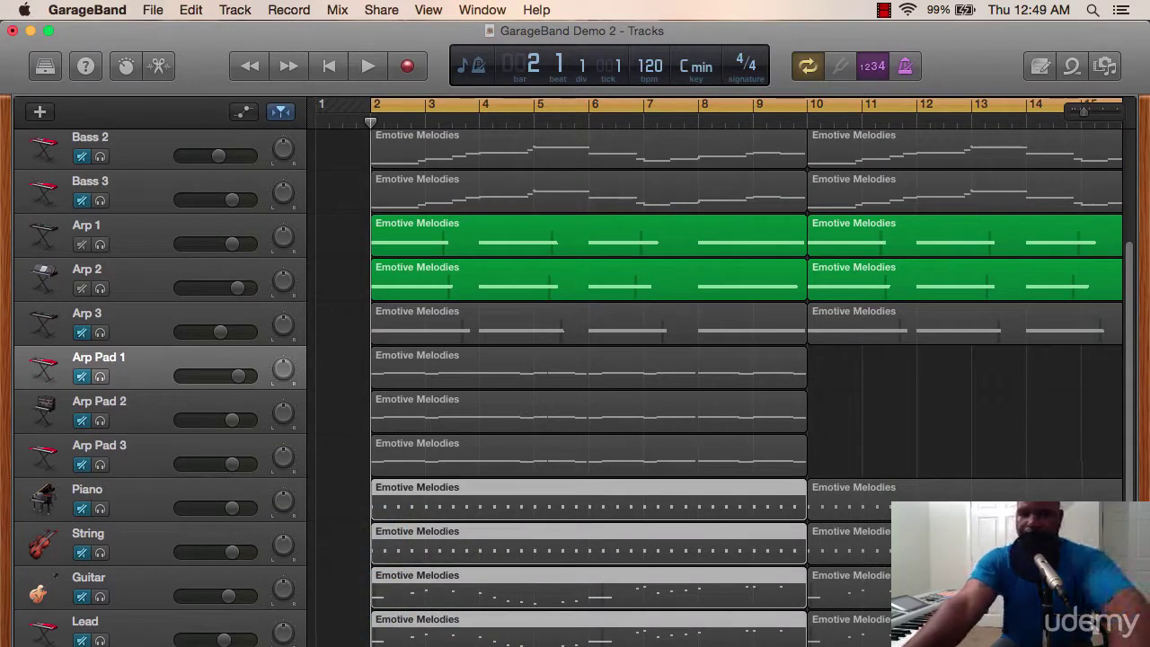
{"action": "key", "text": "Delete"}
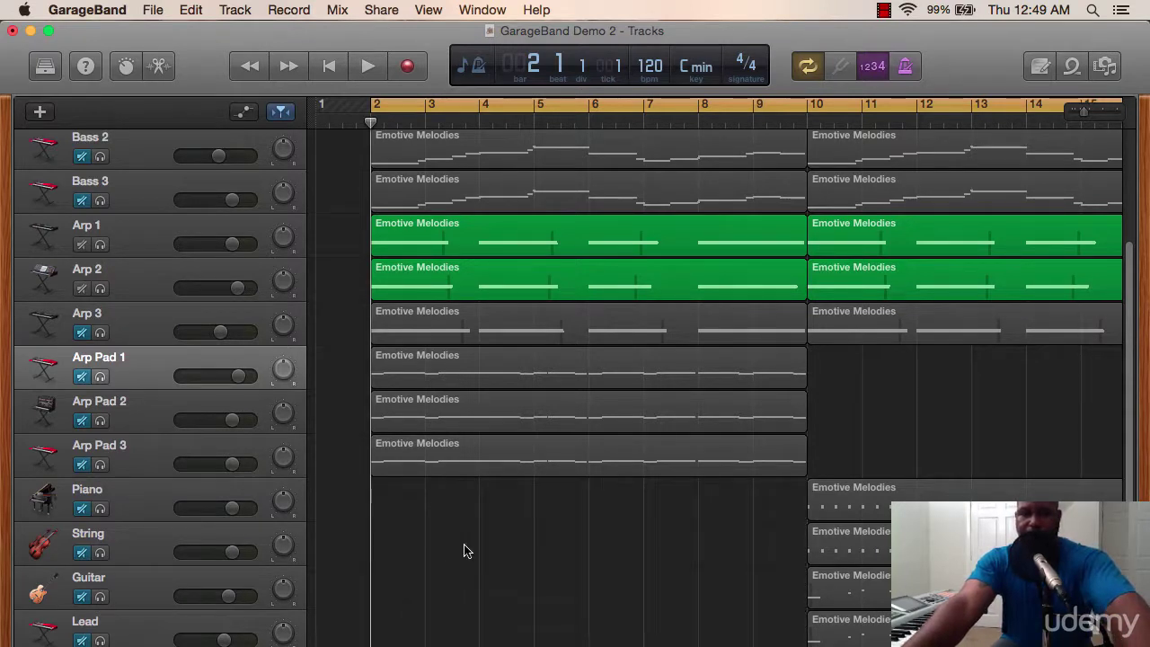
{"action": "left_click_drag", "start_coordinate": [464, 550], "coordinate": [444, 372]}
{"action": "key", "text": "Delete"}
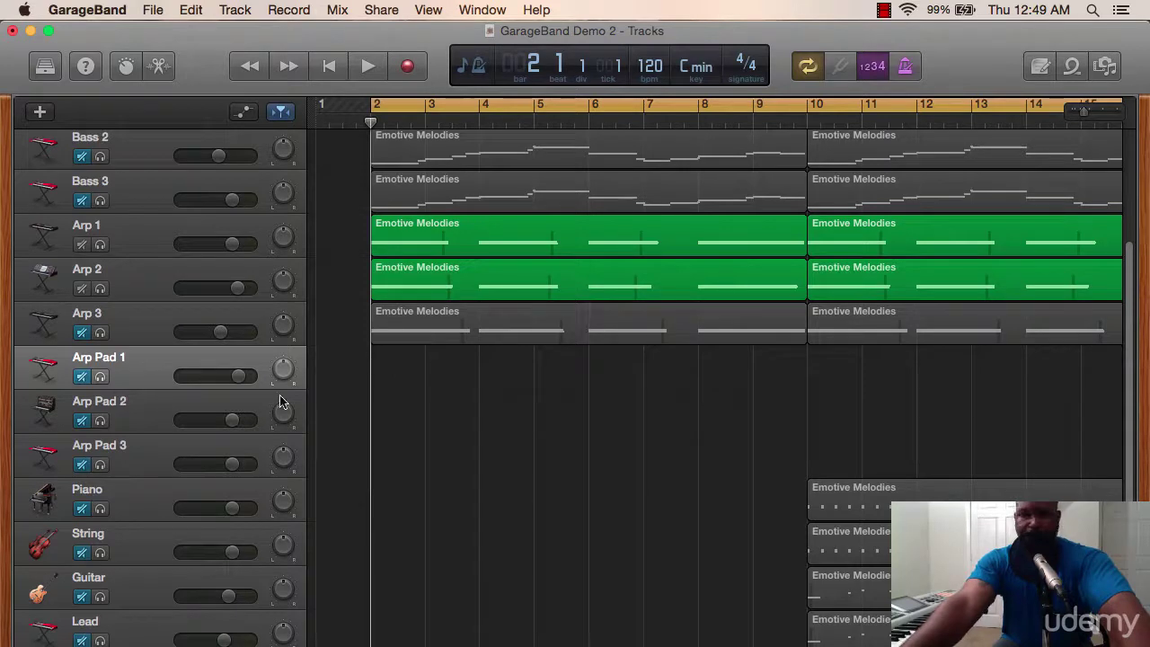
Delete the Arp 3, Bass 2 and Bass 3 regions spanning bars 2 to 10.
{"action": "left_click", "coordinate": [427, 338]}
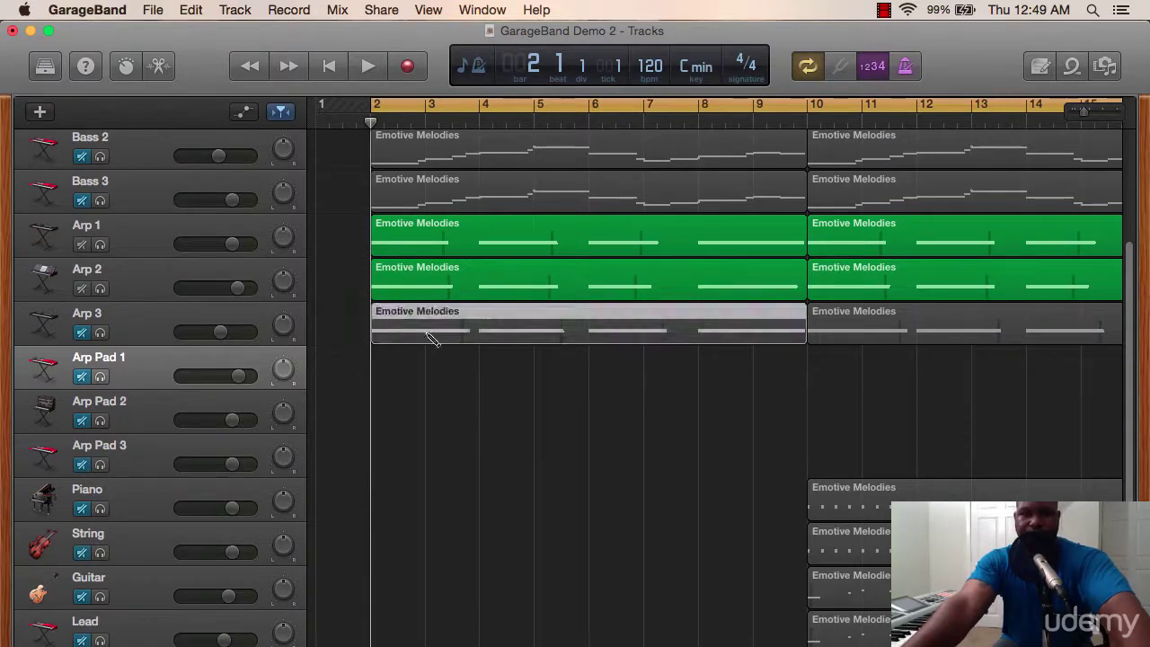
{"action": "key", "text": "Delete"}
{"action": "scroll", "coordinate": [465, 449], "scroll_direction": "up", "scroll_amount": 5}
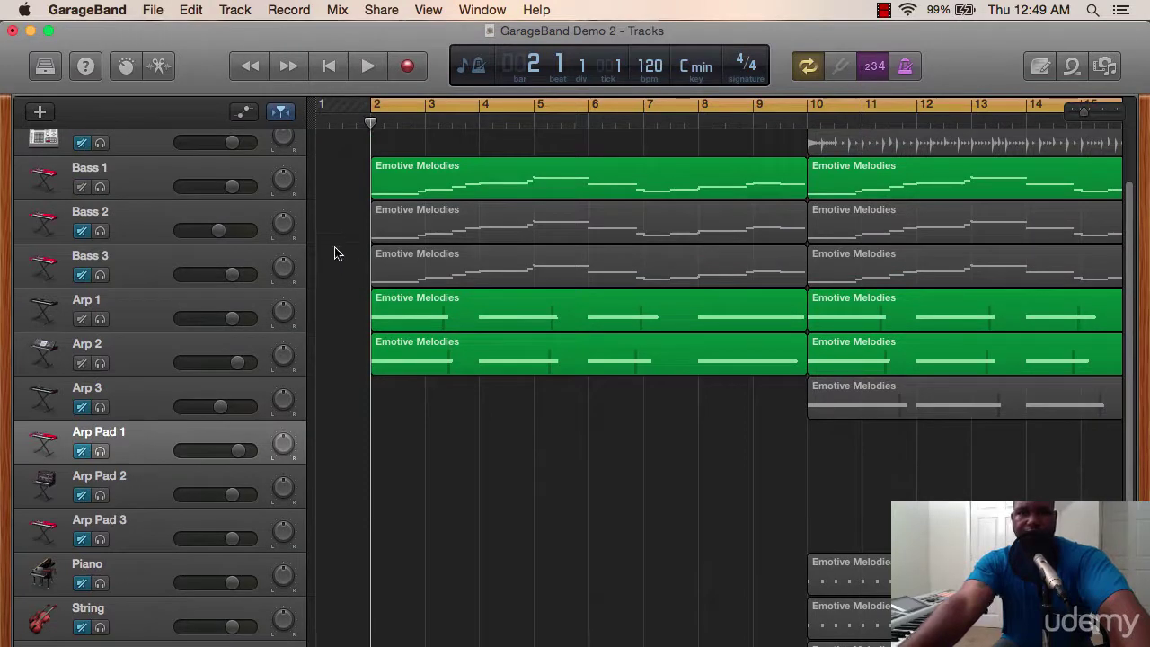
{"action": "left_click_drag", "start_coordinate": [339, 238], "coordinate": [423, 273]}
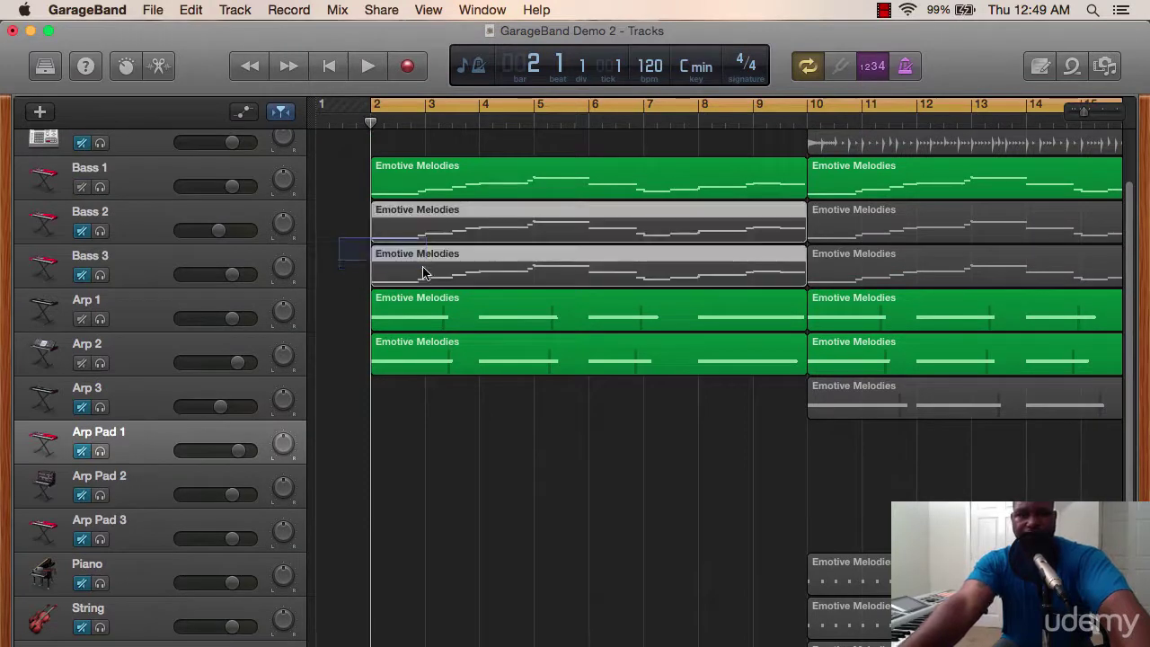
{"action": "key", "text": "Delete"}
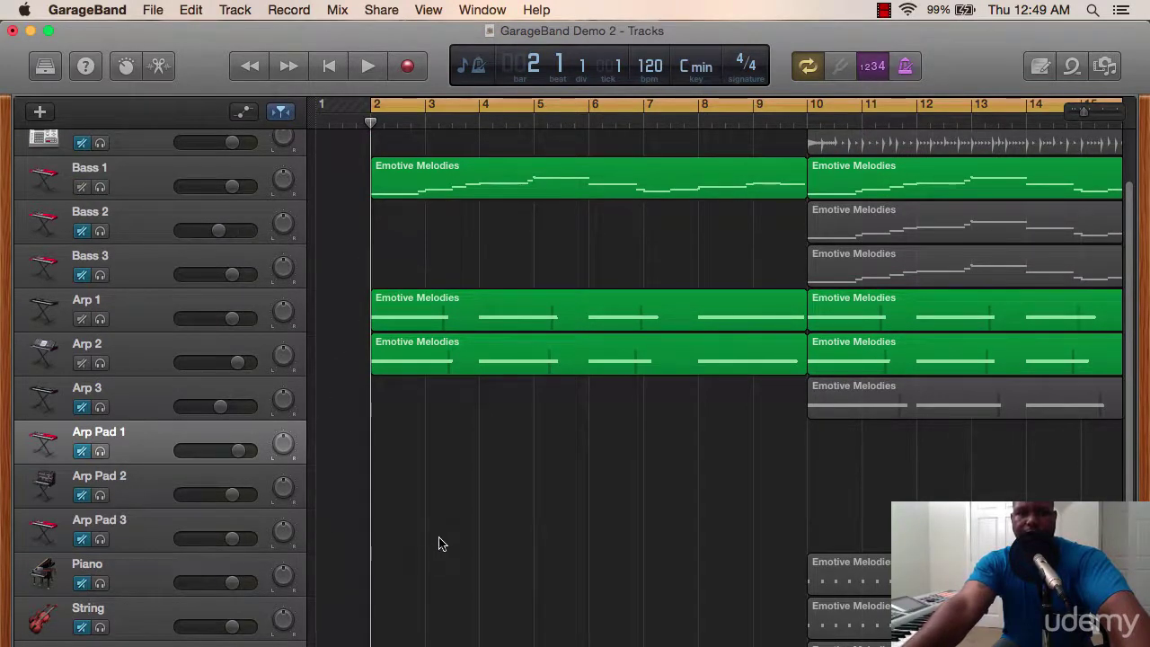
Play the trimmed intro from bar 2 into bar 10, stop playback, and save the project.
{"action": "scroll", "coordinate": [444, 539], "scroll_direction": "up", "scroll_amount": 4}
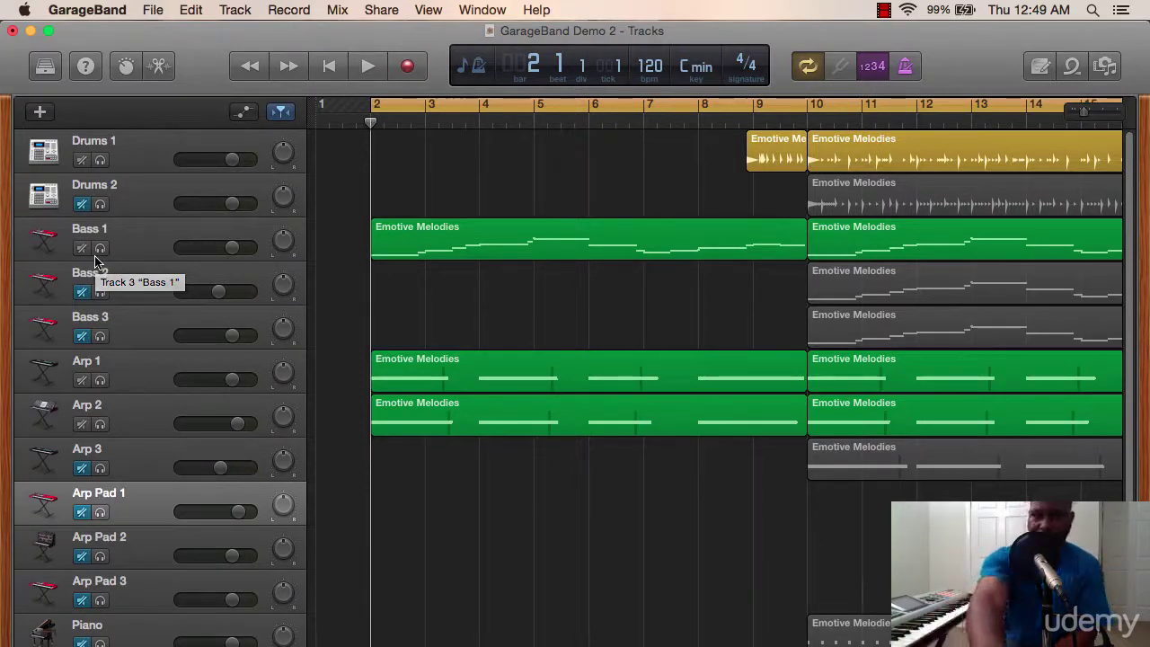
{"action": "key", "text": "space"}
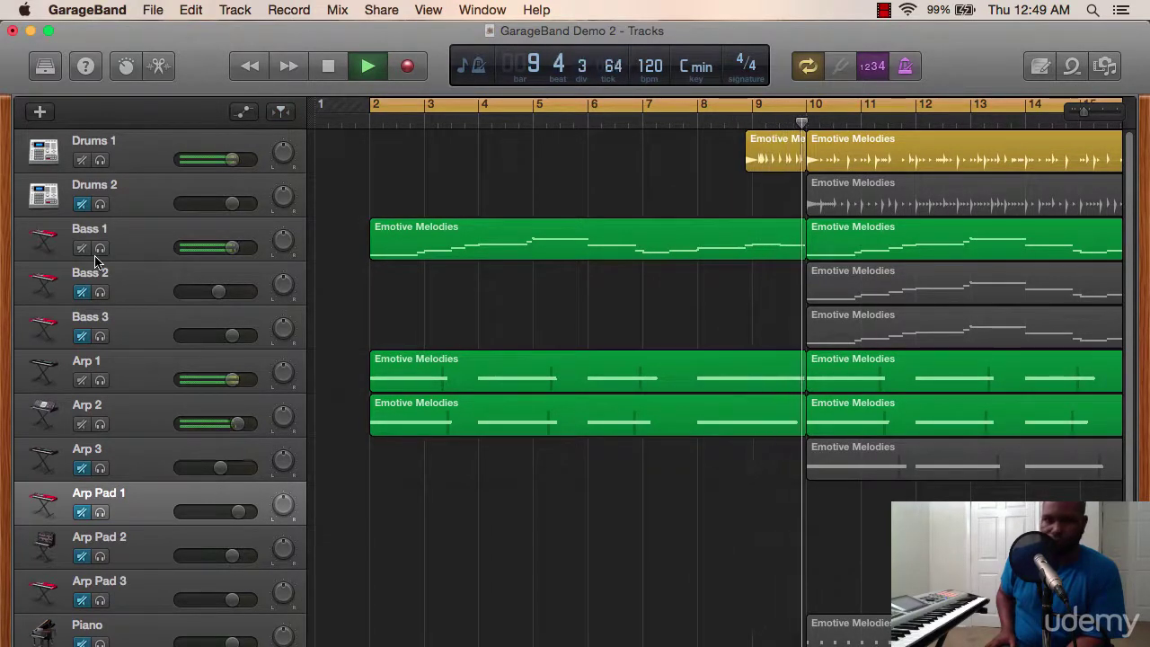
{"action": "key", "text": "space"}
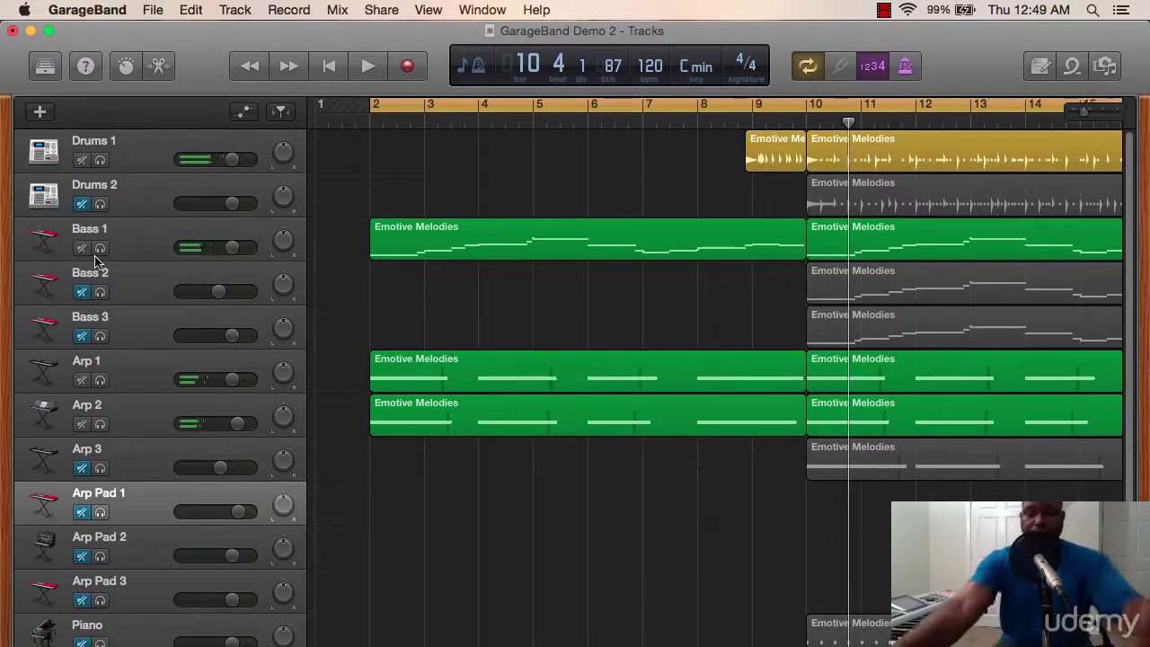
{"action": "key", "text": "space"}
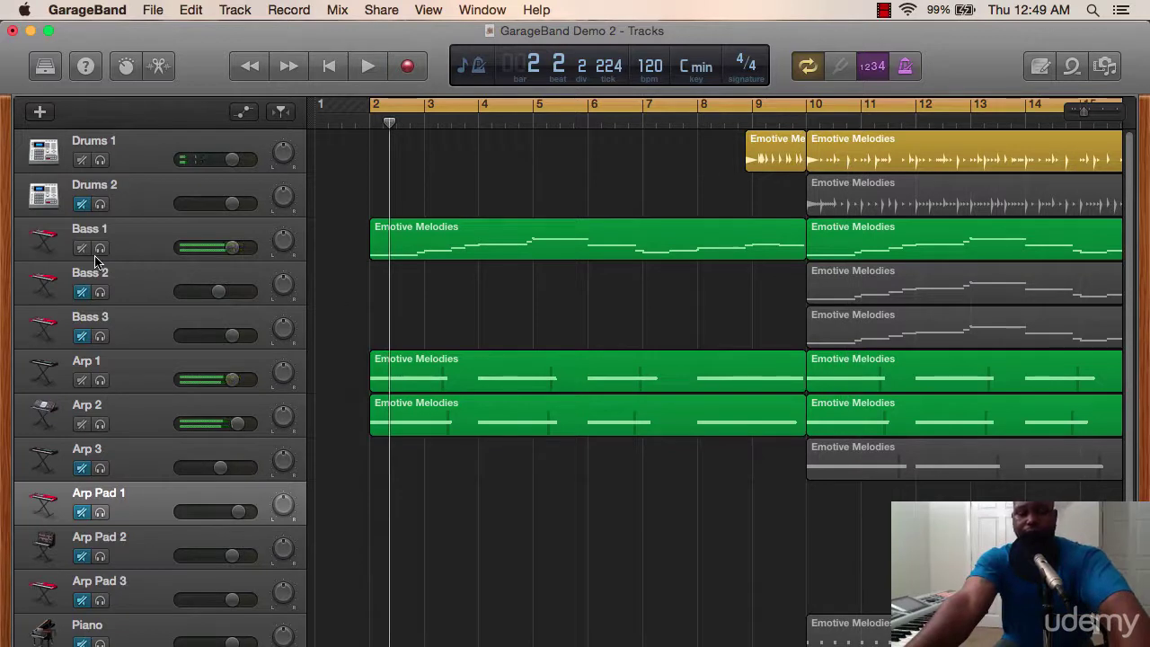
{"action": "key", "text": "super+s"}
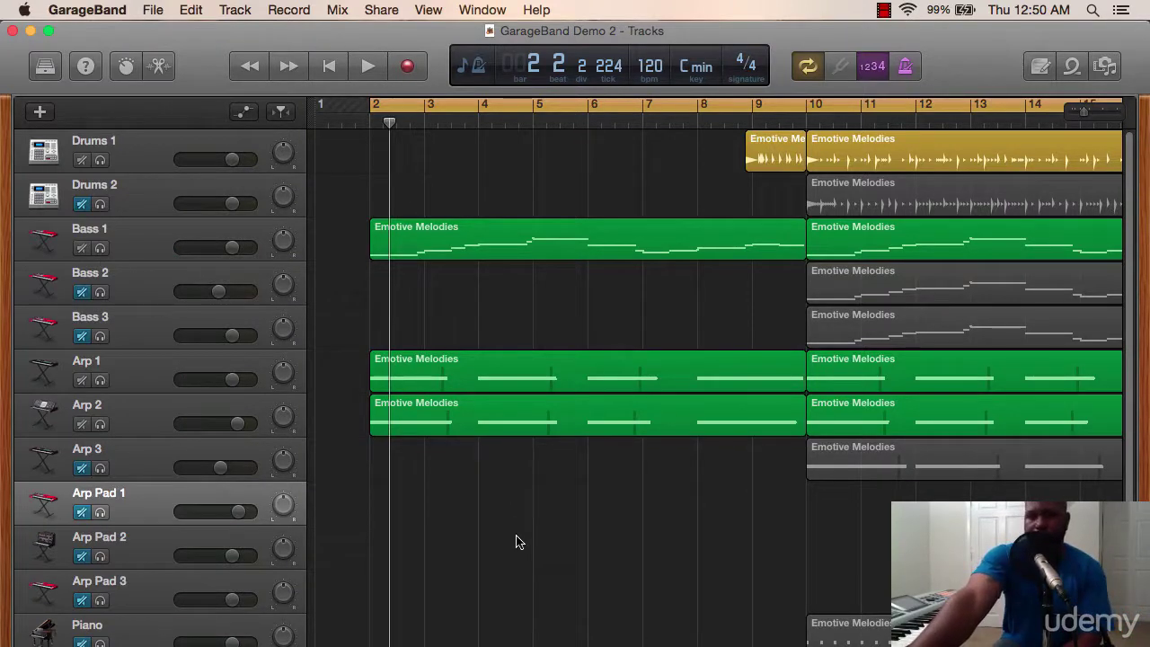
Unmute the Guitar and Lead tracks.
{"action": "scroll", "coordinate": [512, 537], "scroll_direction": "down", "scroll_amount": 3}
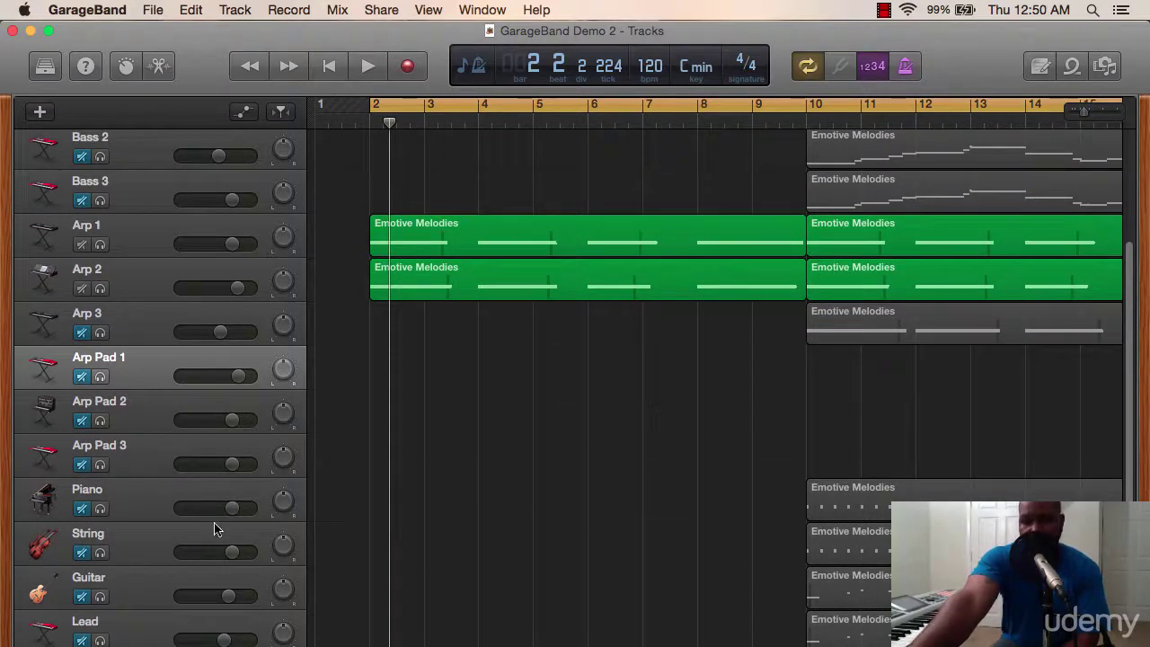
{"action": "left_click", "coordinate": [82, 596]}
{"action": "left_click", "coordinate": [81, 640]}
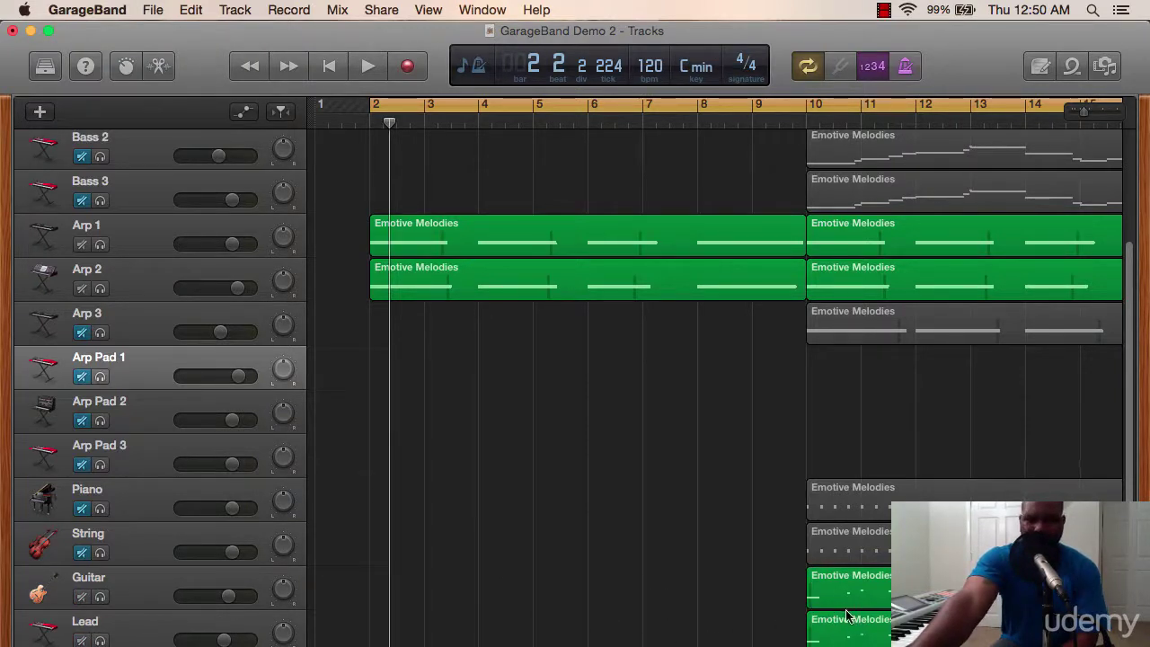
Delete the two Bass 3 regions spanning bars 10 to 18 and 18 to 26.
{"action": "scroll", "coordinate": [750, 592], "scroll_direction": "up", "scroll_amount": 2}
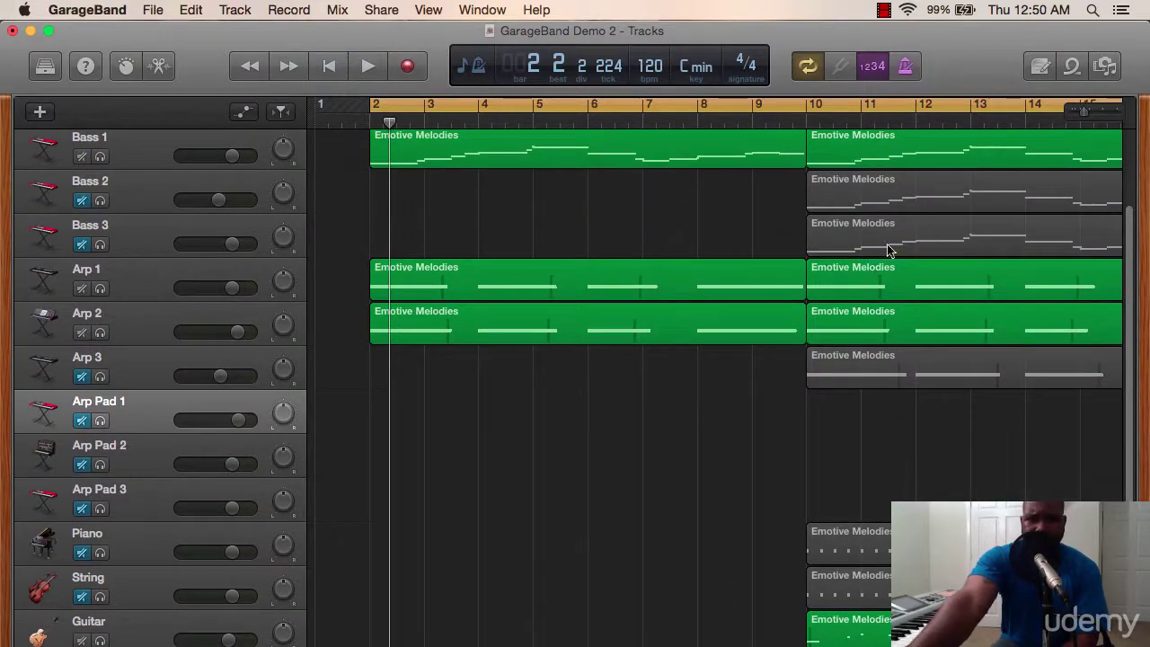
{"action": "left_click", "coordinate": [902, 236]}
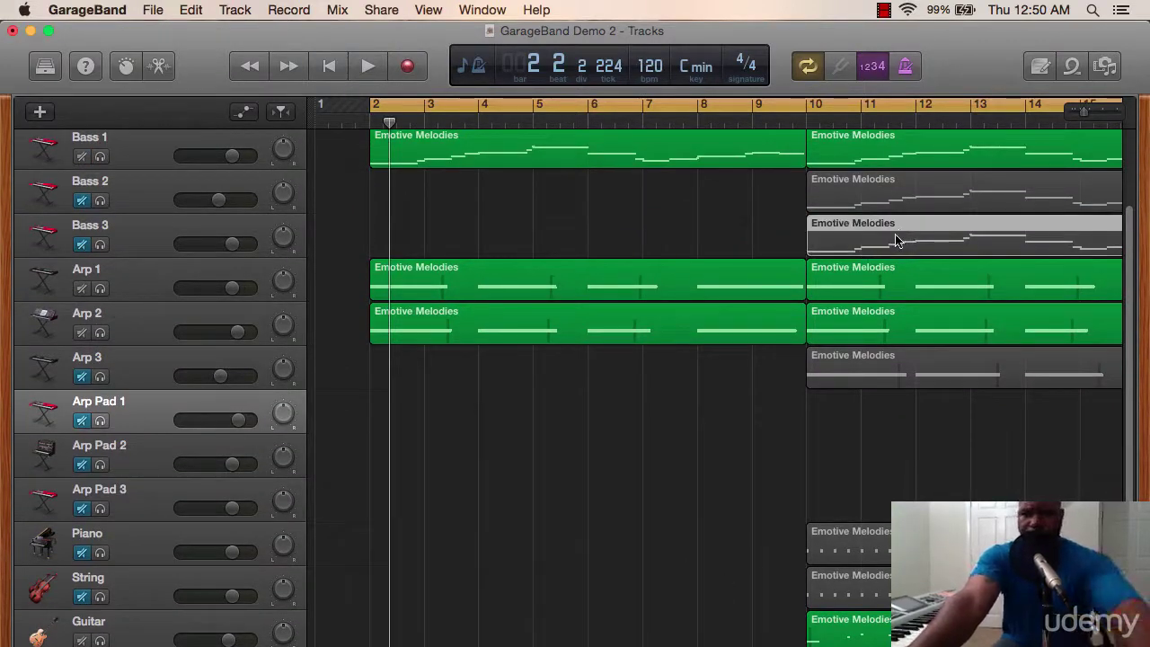
{"action": "key", "text": "Delete"}
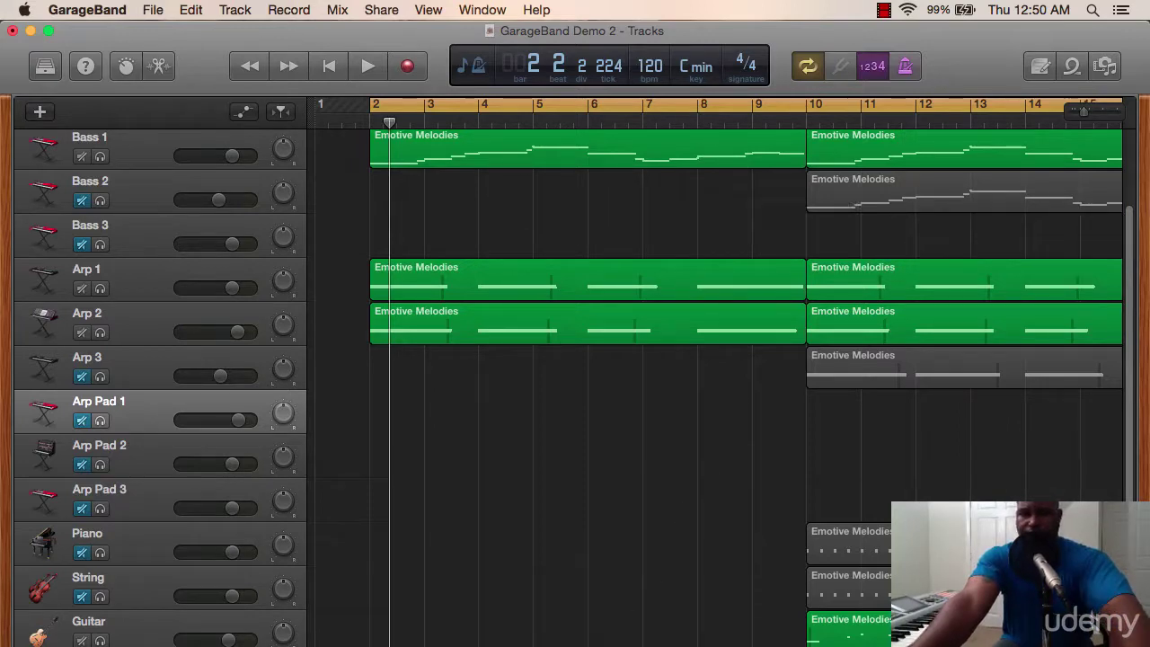
{"action": "left_click_drag", "start_coordinate": [1082, 112], "coordinate": [1077, 112]}
{"action": "left_click", "coordinate": [836, 248]}
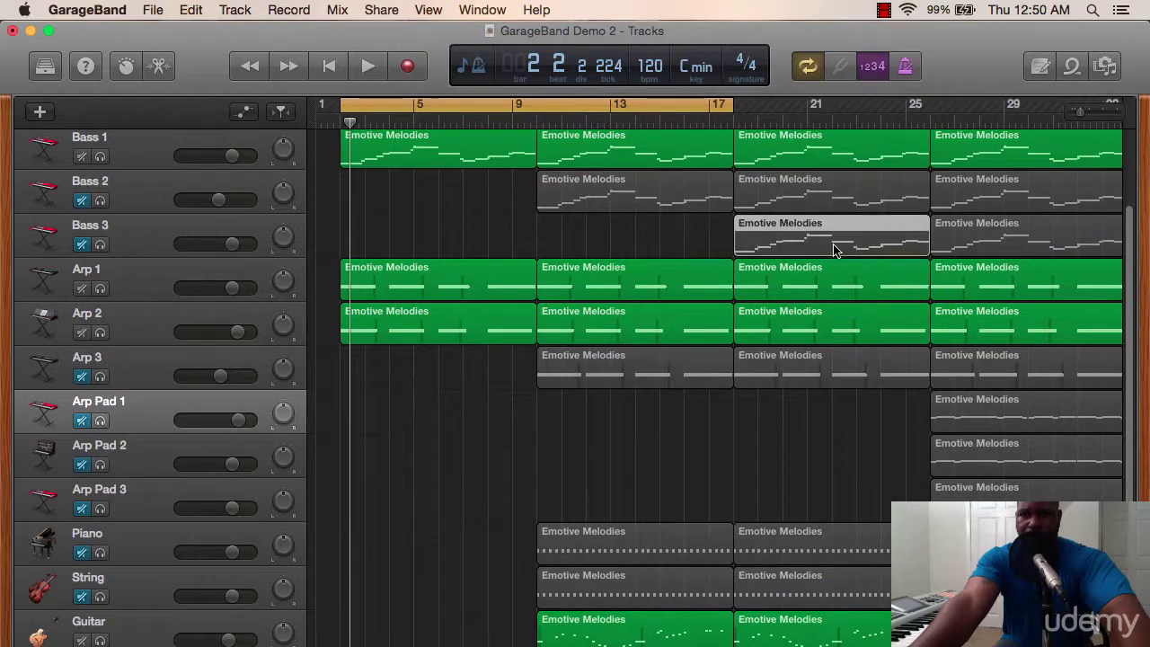
{"action": "key", "text": "Delete"}
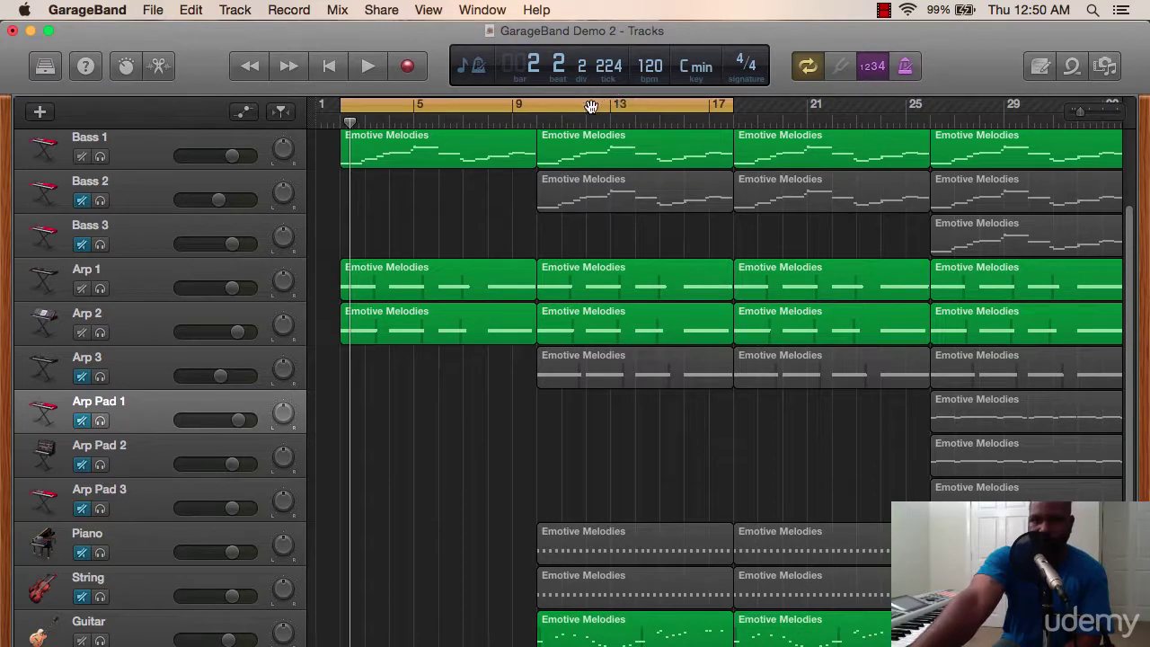
Move the cycle range to bars 10 to 26, and switch cycle mode off, on and off again.
{"action": "left_click_drag", "start_coordinate": [591, 106], "coordinate": [786, 108]}
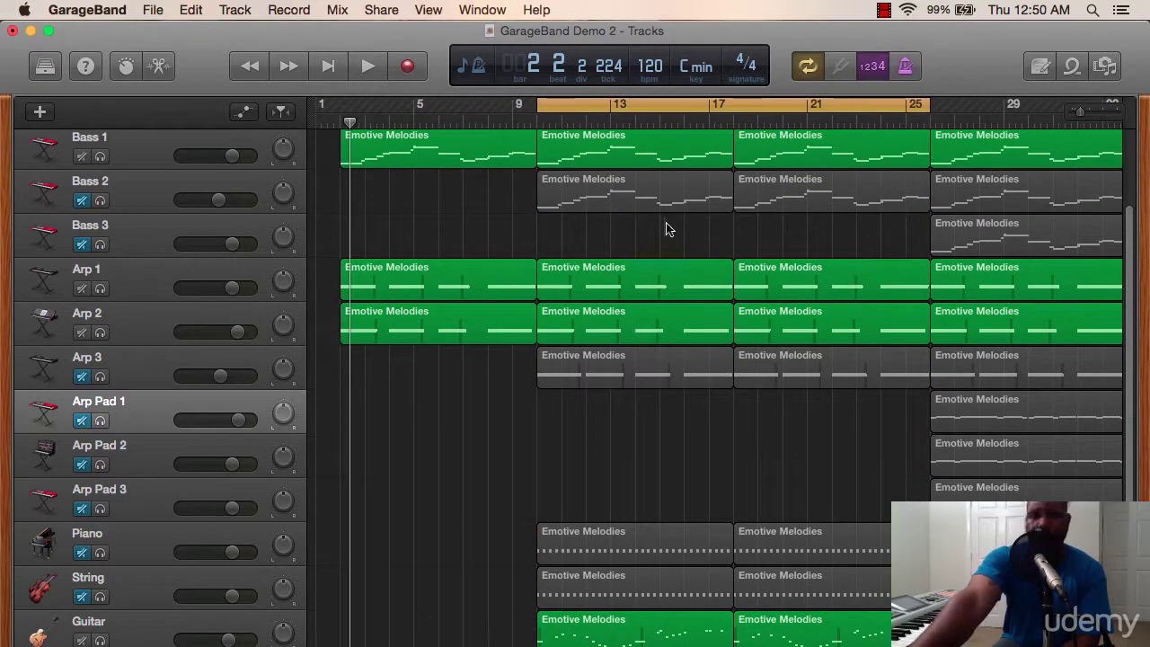
{"action": "mouse_move", "coordinate": [607, 109]}
{"action": "left_mouse_down"}
{"action": "mouse_move", "coordinate": [762, 105]}
{"action": "mouse_move", "coordinate": [602, 111]}
{"action": "left_mouse_up"}
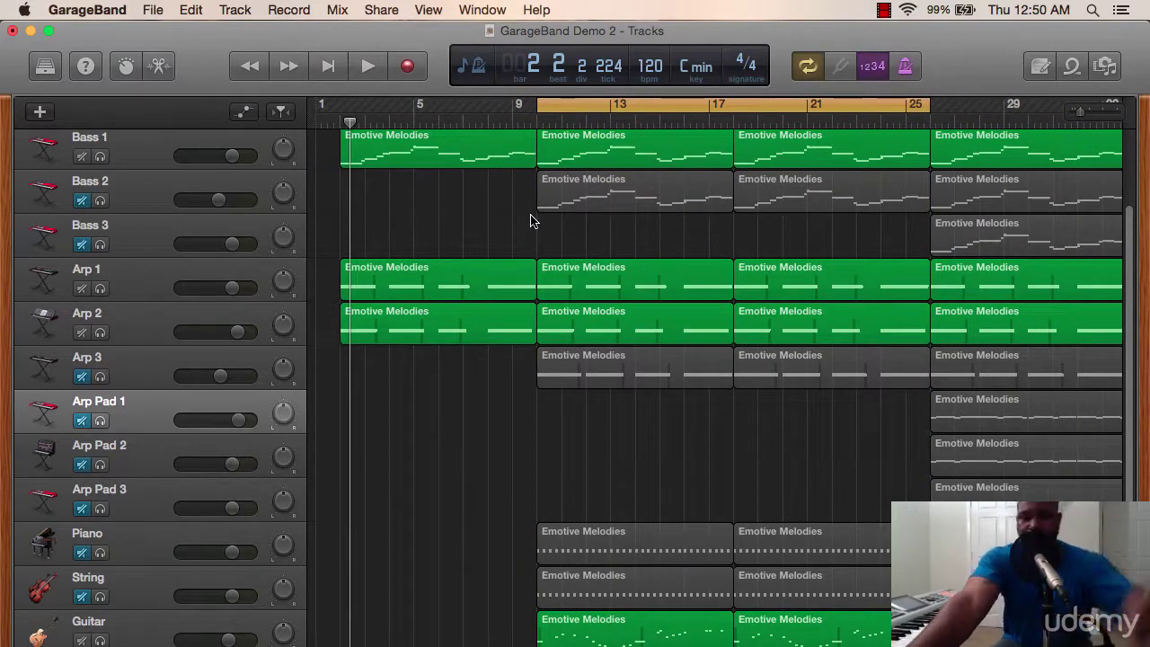
{"action": "left_click", "coordinate": [611, 112]}
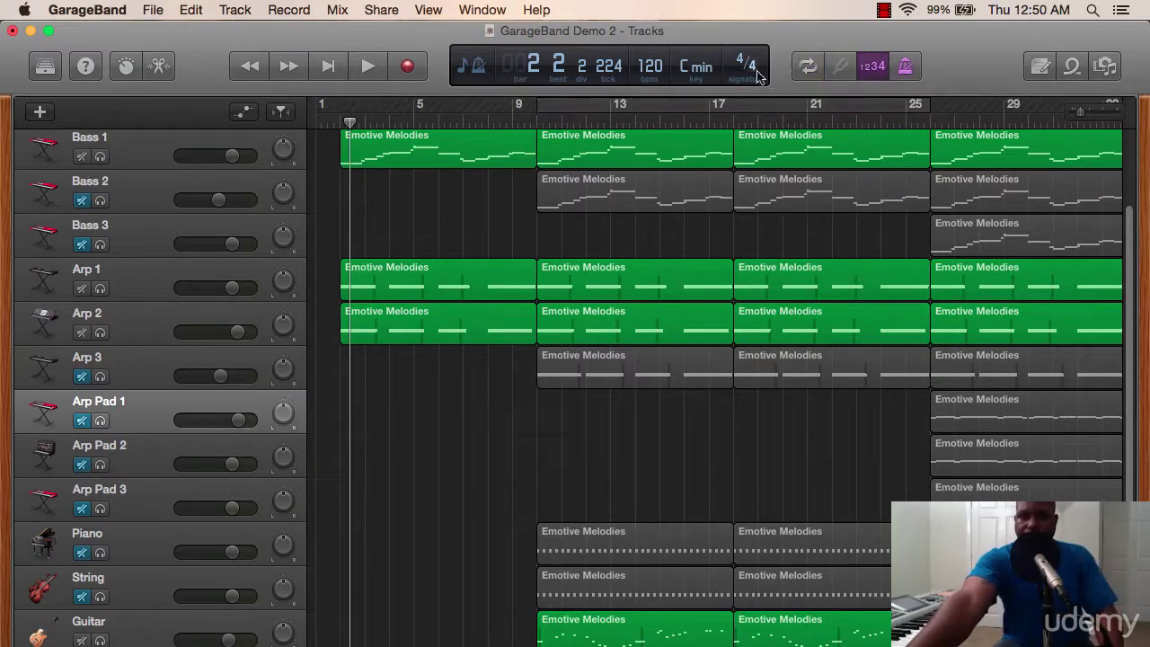
{"action": "left_click", "coordinate": [807, 68]}
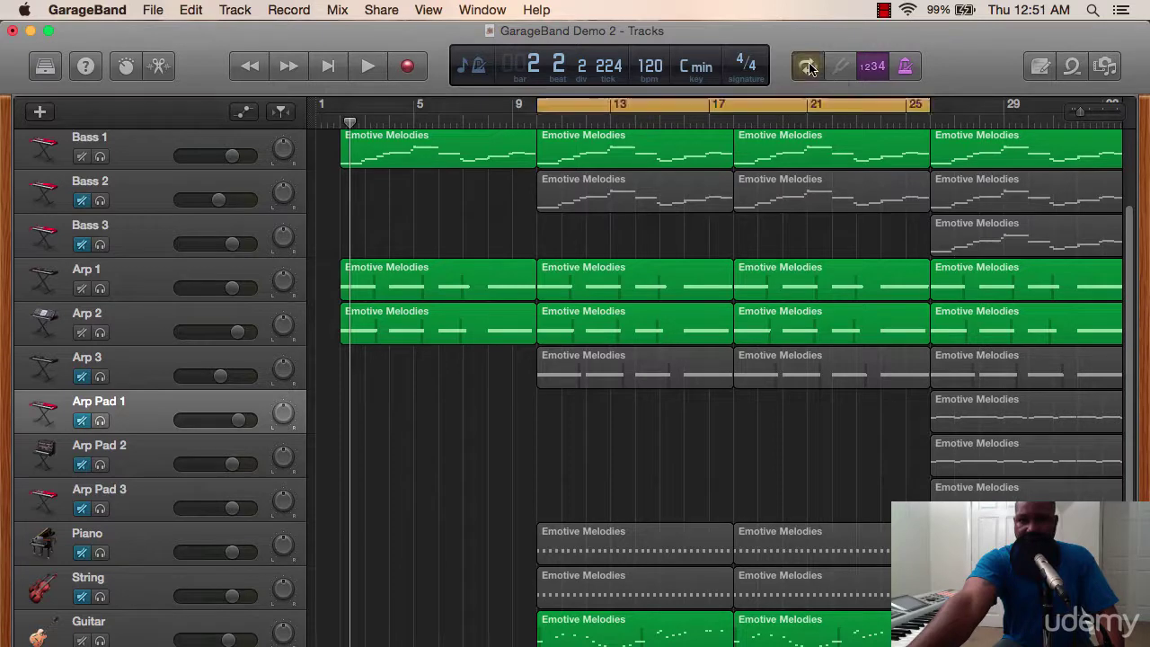
{"action": "left_click", "coordinate": [808, 68]}
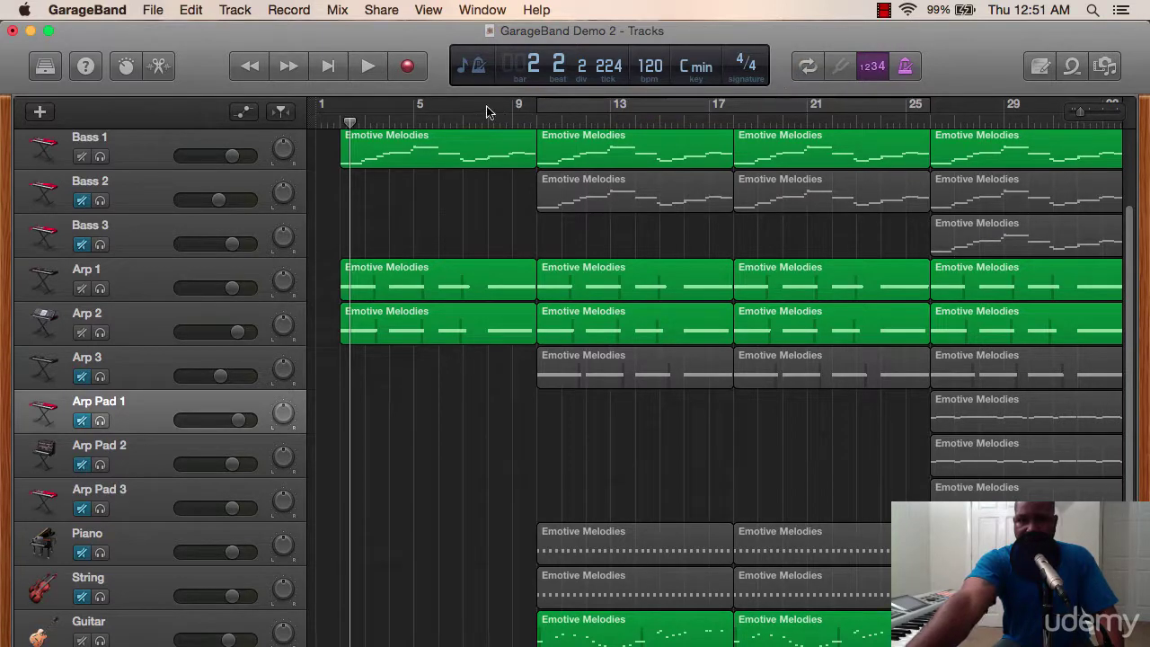
Draw a cycle range from about bar 8 to bar 21, and readjust it to cover bars 10 to 26.
{"action": "left_click_drag", "start_coordinate": [486, 111], "coordinate": [806, 110]}
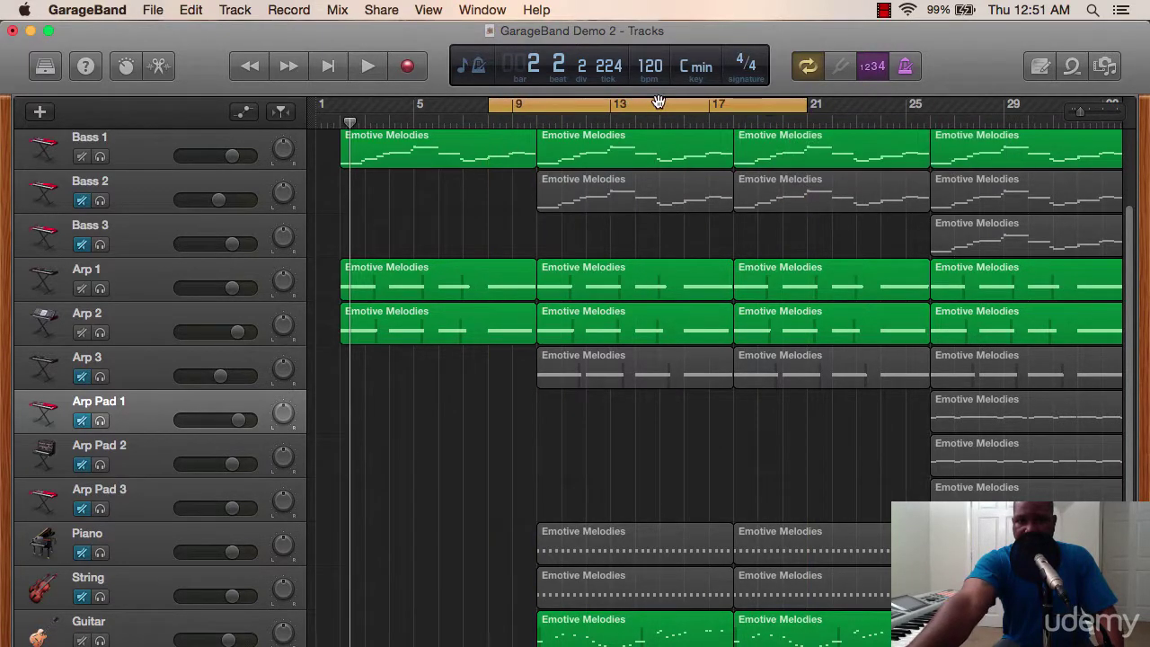
{"action": "left_click", "coordinate": [658, 102]}
{"action": "left_click", "coordinate": [637, 104]}
{"action": "left_click_drag", "start_coordinate": [658, 108], "coordinate": [925, 137]}
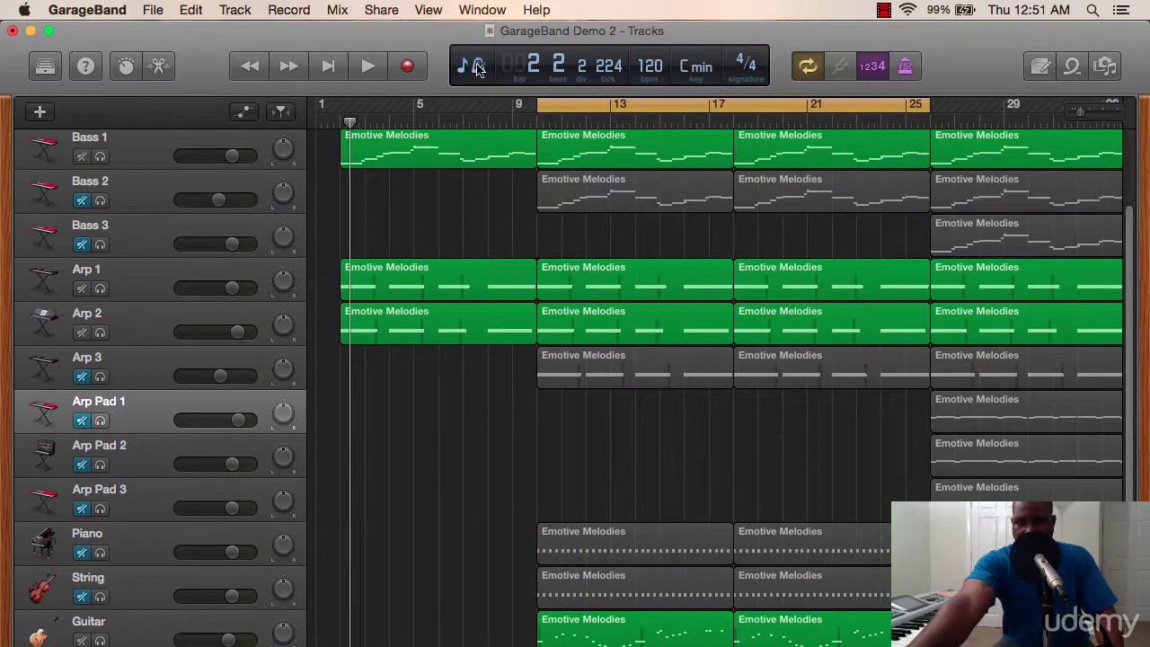
Check the available LCD display modes and keep Beats & Project.
{"action": "left_click", "coordinate": [476, 68]}
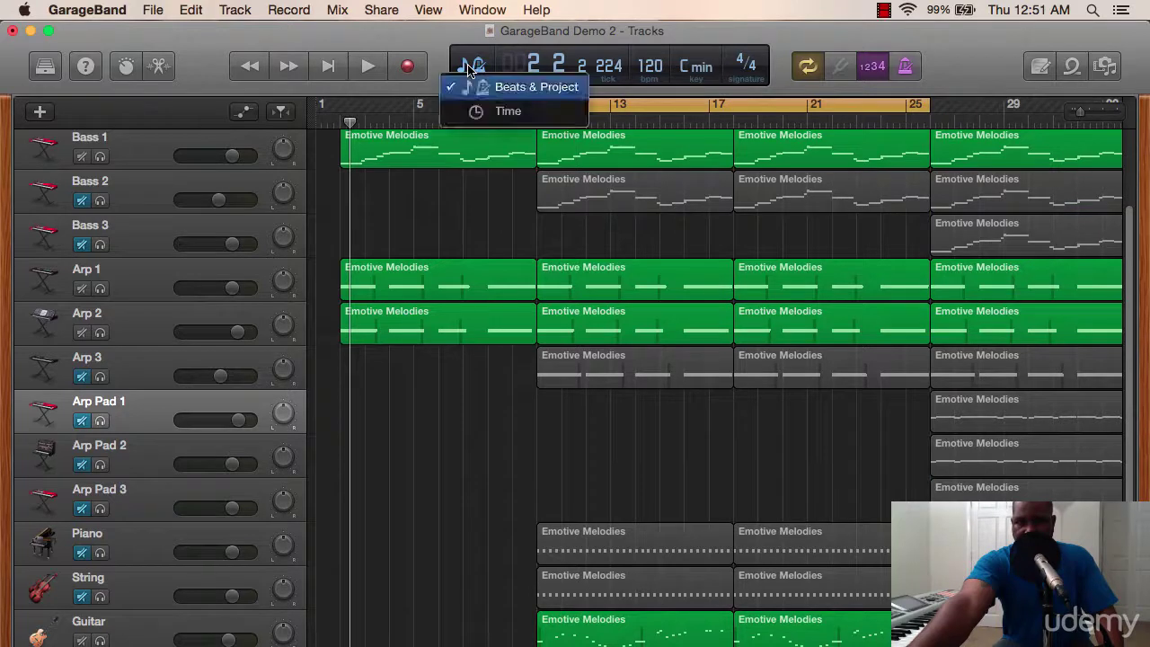
{"action": "left_click", "coordinate": [513, 96]}
Delete the two Drums 2 regions spanning bars 10 to 18 and 18 to 26.
{"action": "scroll", "coordinate": [551, 199], "scroll_direction": "right", "scroll_amount": 1}
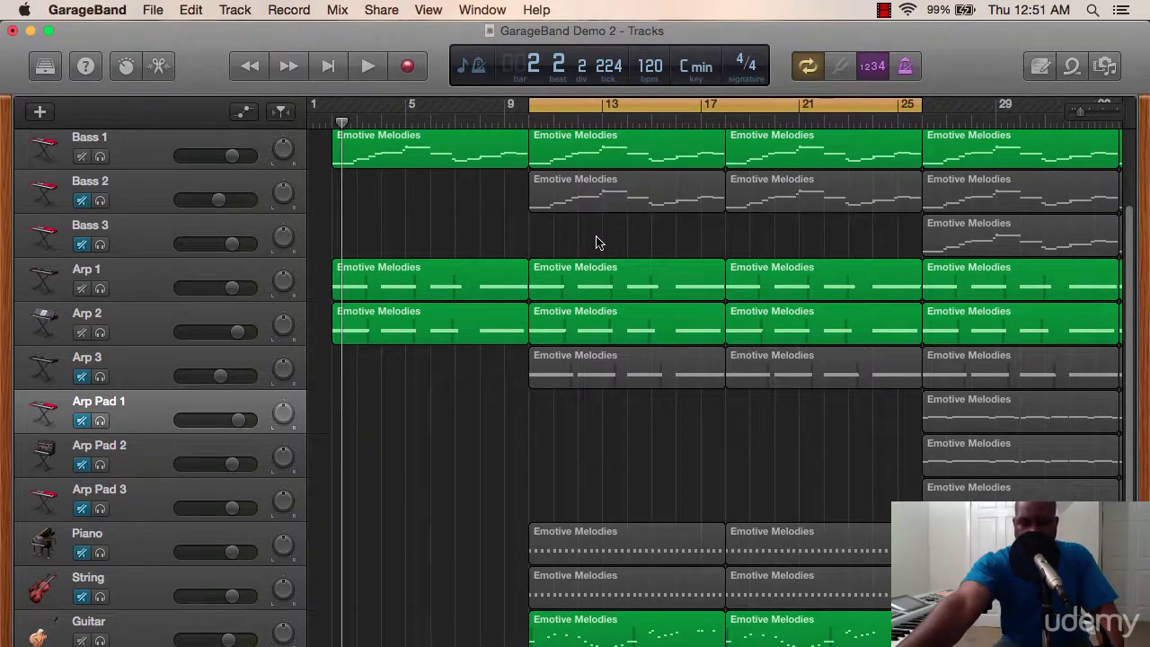
{"action": "scroll", "coordinate": [595, 242], "scroll_direction": "down", "scroll_amount": 1}
{"action": "scroll", "coordinate": [596, 242], "scroll_direction": "up", "scroll_amount": 3}
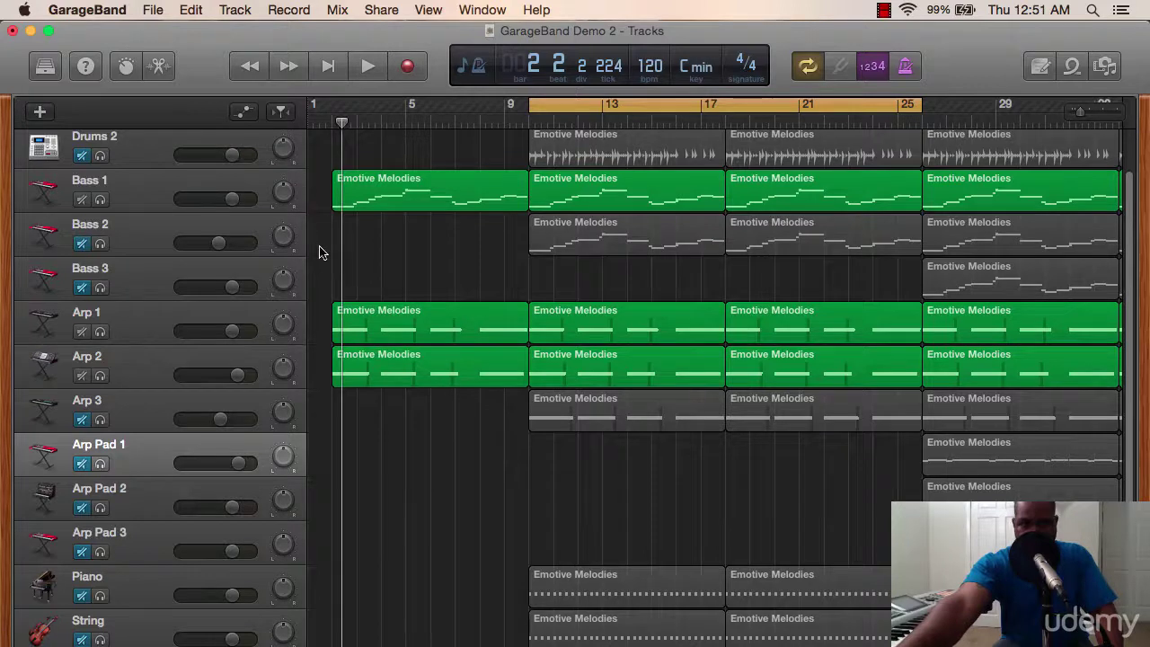
{"action": "scroll", "coordinate": [322, 252], "scroll_direction": "up", "scroll_amount": 2}
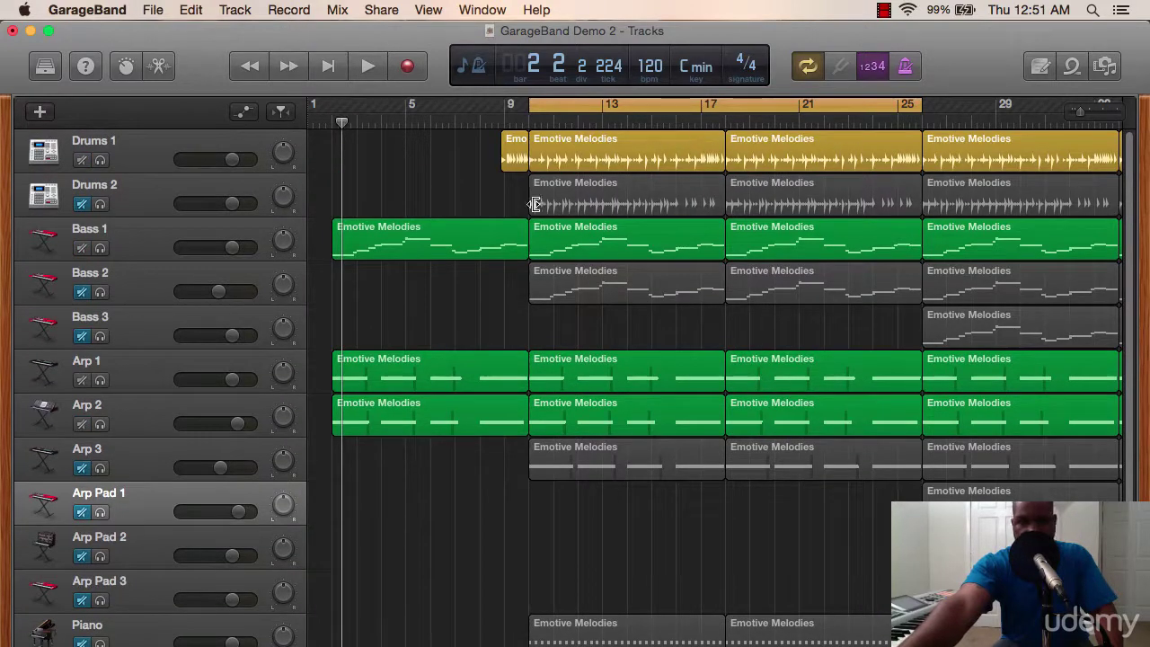
{"action": "left_click_drag", "start_coordinate": [537, 205], "coordinate": [757, 209]}
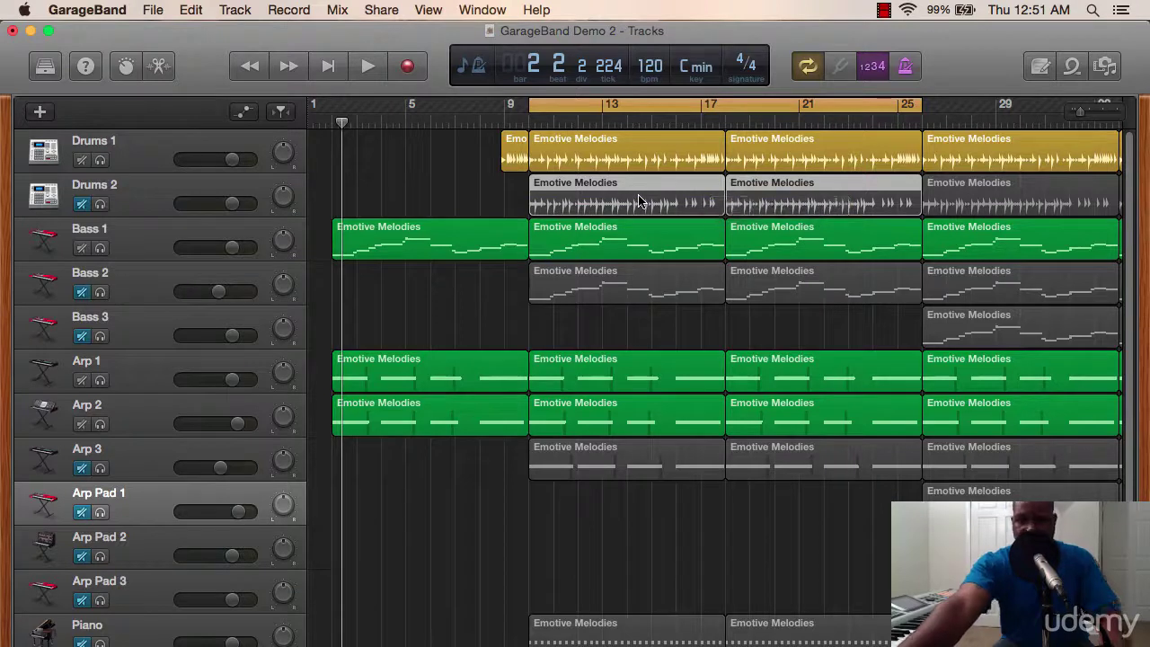
{"action": "key", "text": "Delete"}
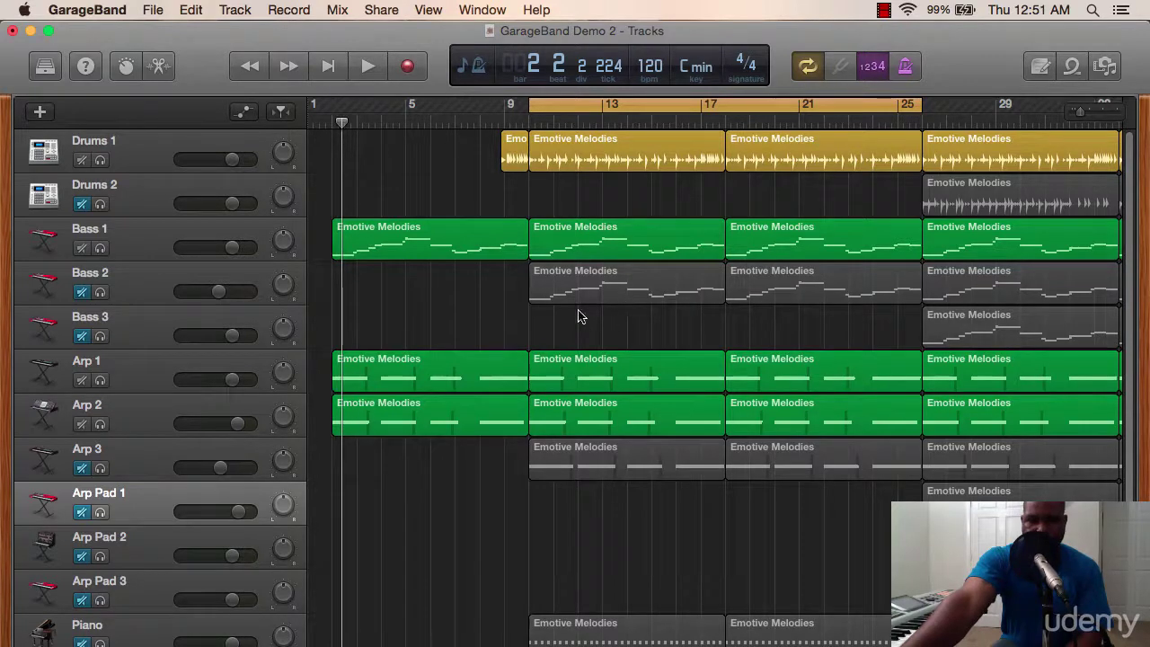
Unmute the Bass 2 track and start playback of the cycled section from bar 10.
{"action": "left_click", "coordinate": [80, 293]}
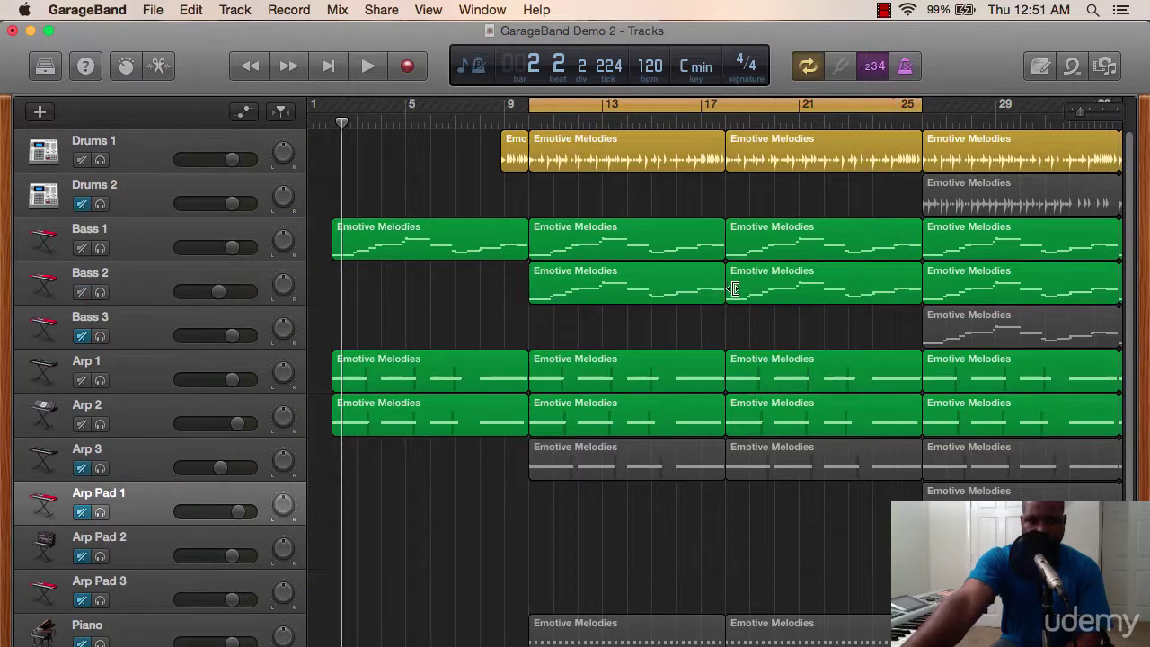
{"action": "scroll", "coordinate": [449, 506], "scroll_direction": "down", "scroll_amount": 5}
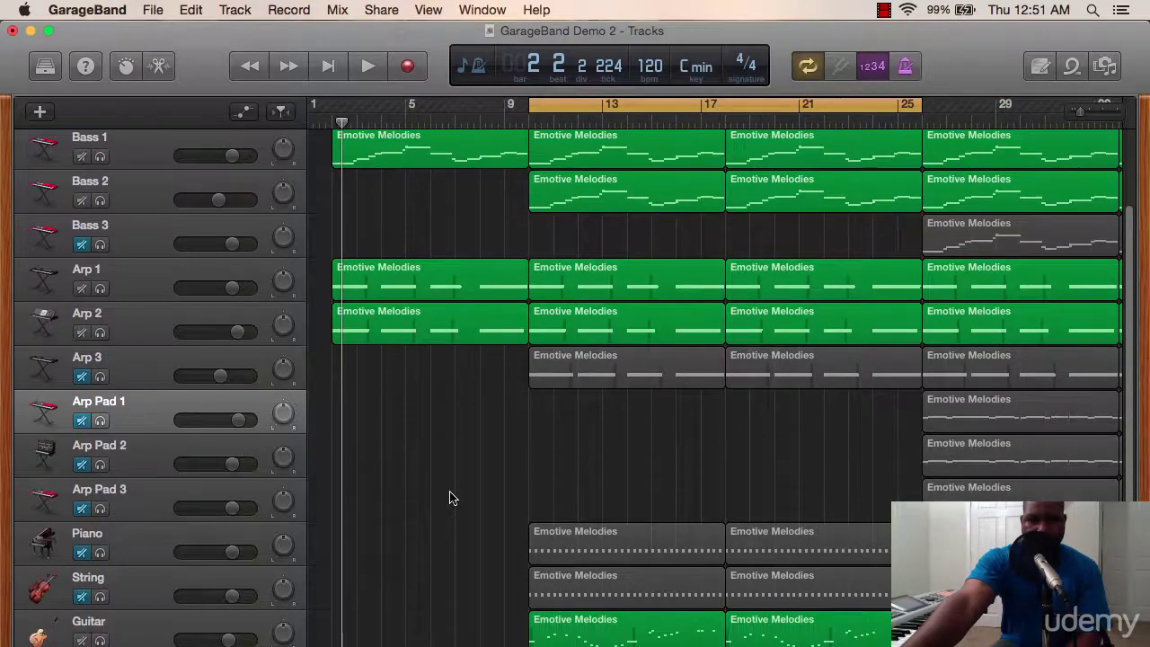
{"action": "key", "text": "space"}
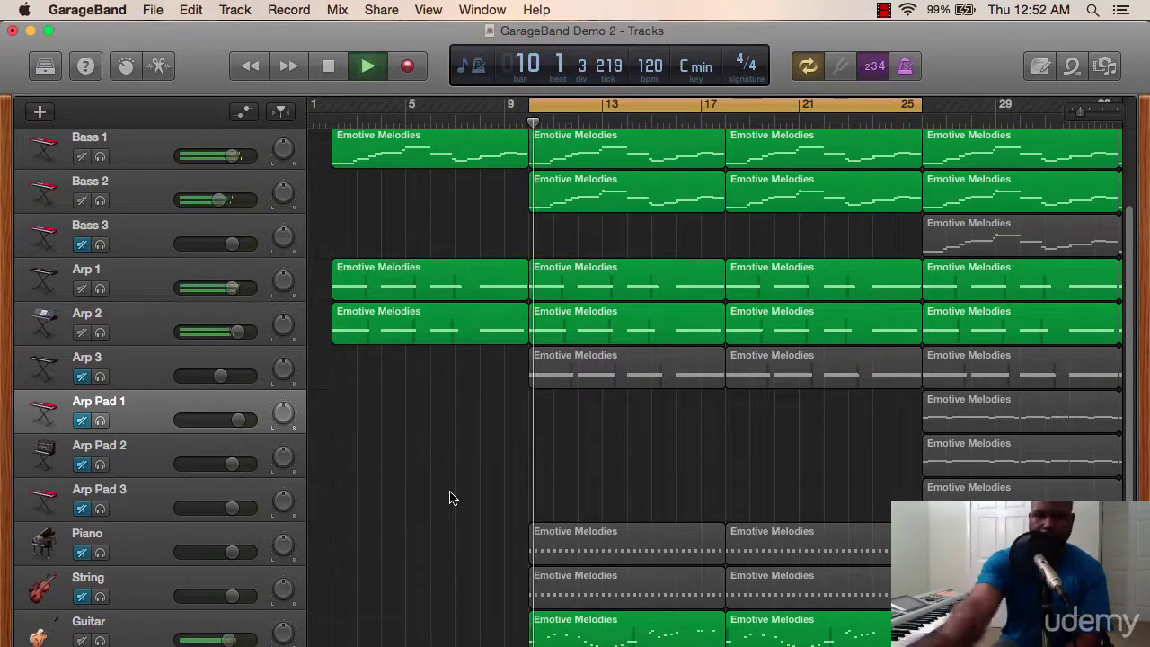
Unmute the Arp 3 track during playback and raise its volume to about -0.3 dB.
{"action": "scroll", "coordinate": [456, 458], "scroll_direction": "down", "scroll_amount": 2}
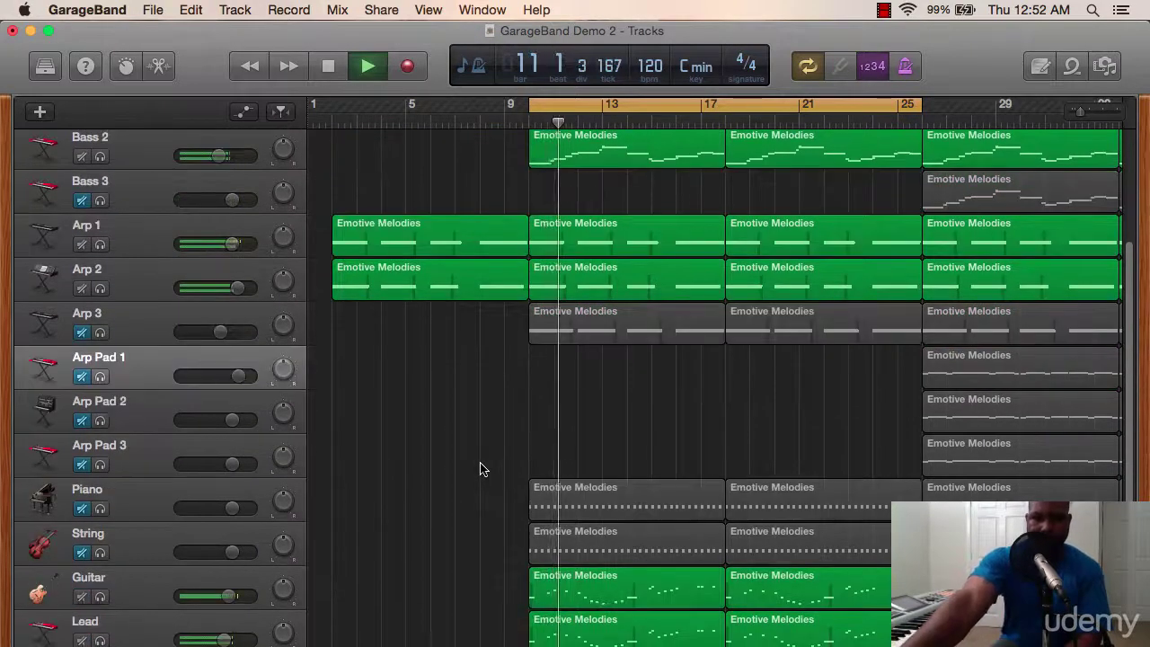
{"action": "left_click", "coordinate": [84, 340]}
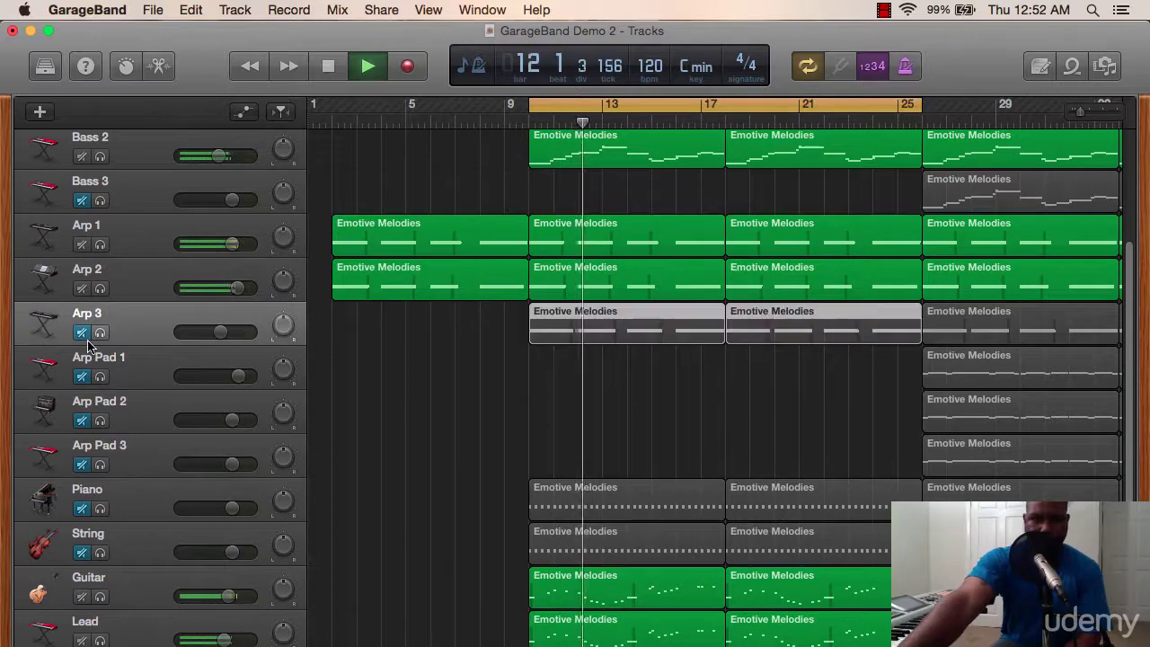
{"action": "left_click", "coordinate": [82, 334]}
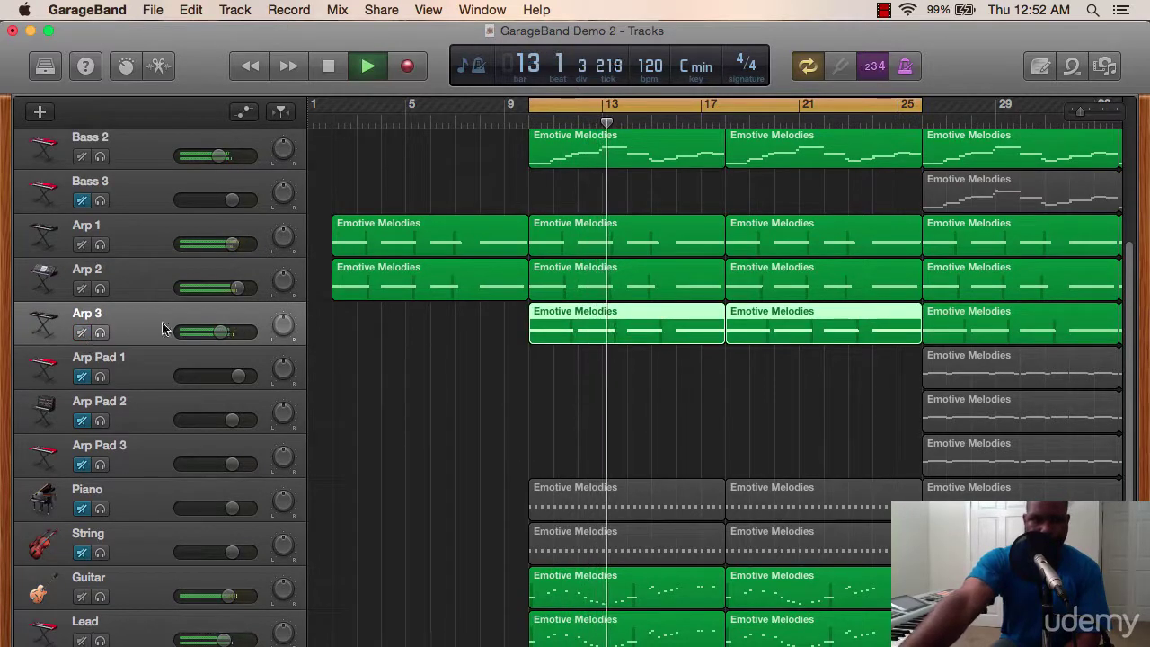
{"action": "left_click_drag", "start_coordinate": [221, 331], "coordinate": [232, 331]}
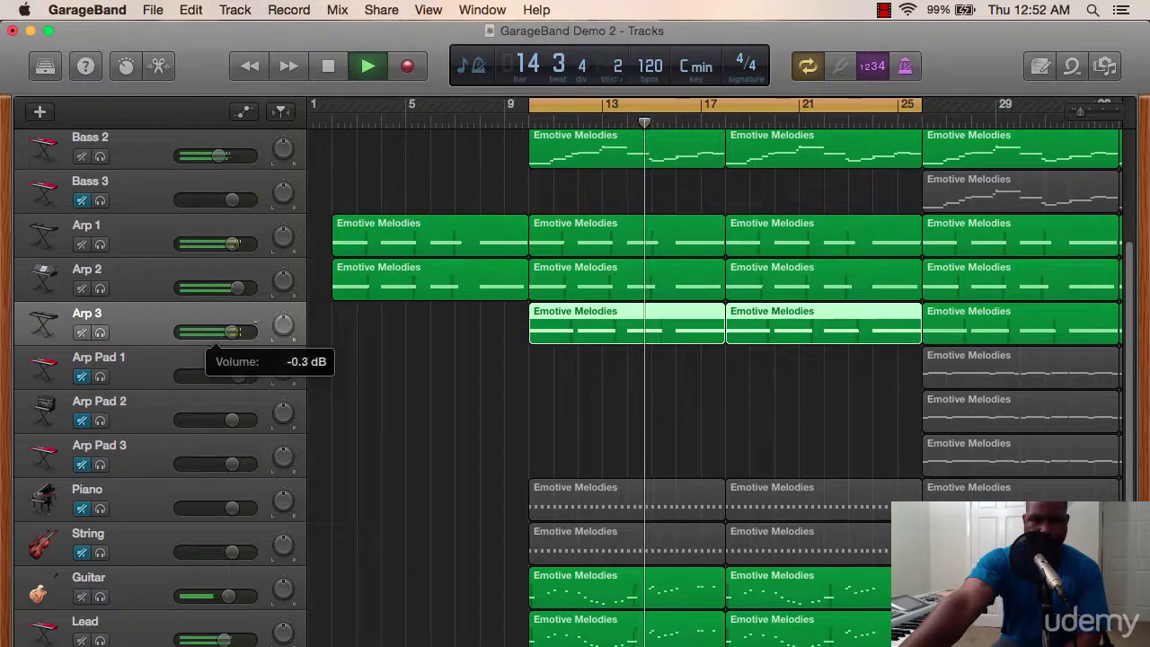
Unmute the Piano track and mute the Guitar track, briefly auditioning the String track unmuted before muting it again.
{"action": "left_click", "coordinate": [82, 510]}
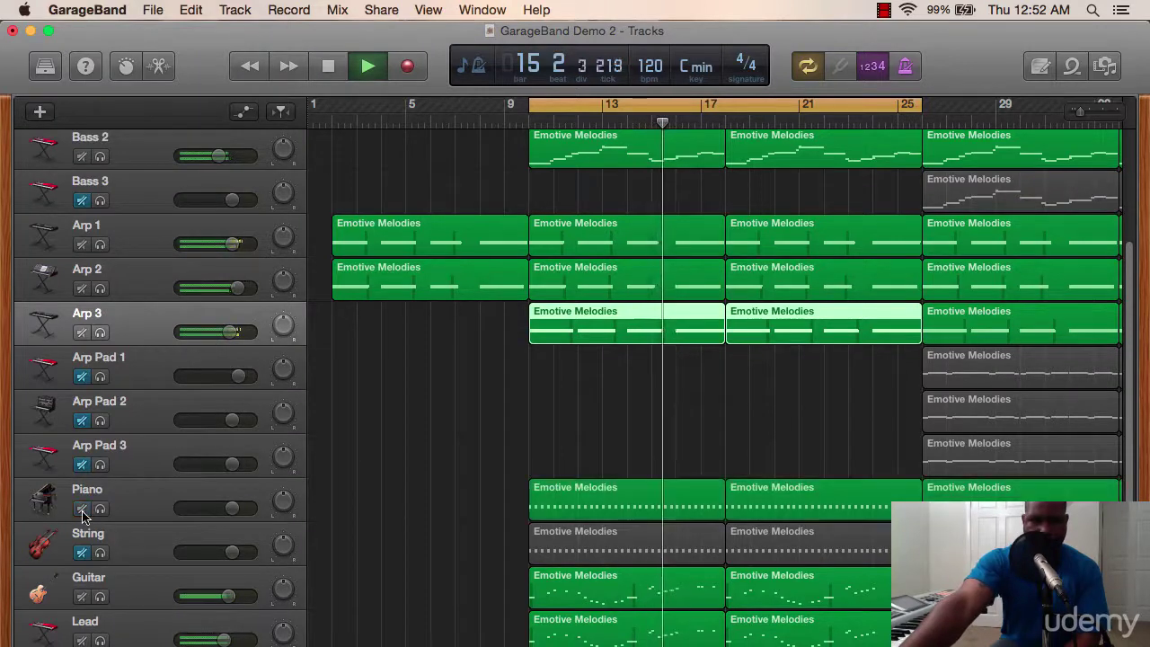
{"action": "left_click", "coordinate": [82, 598]}
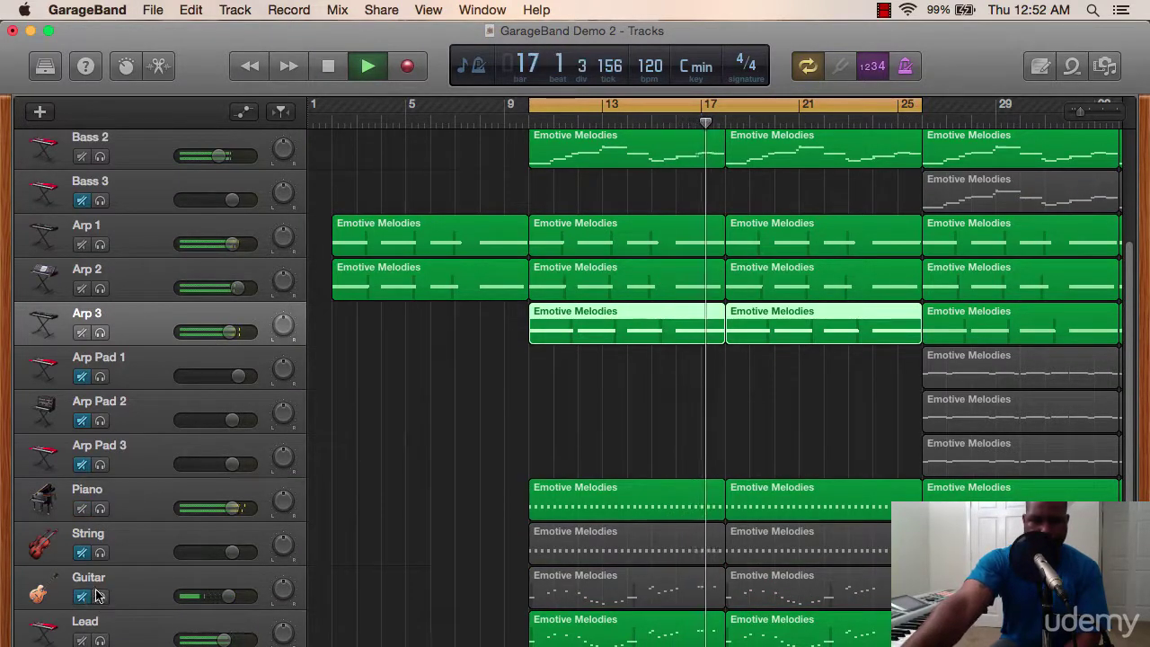
{"action": "left_click", "coordinate": [83, 553]}
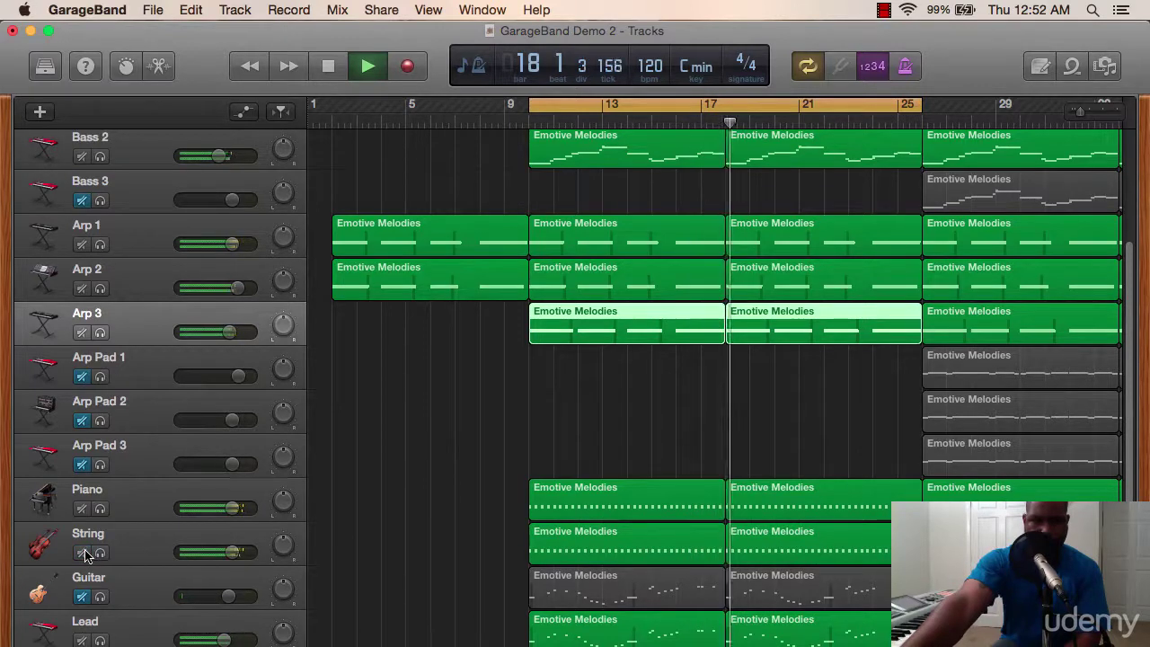
{"action": "left_click", "coordinate": [83, 553]}
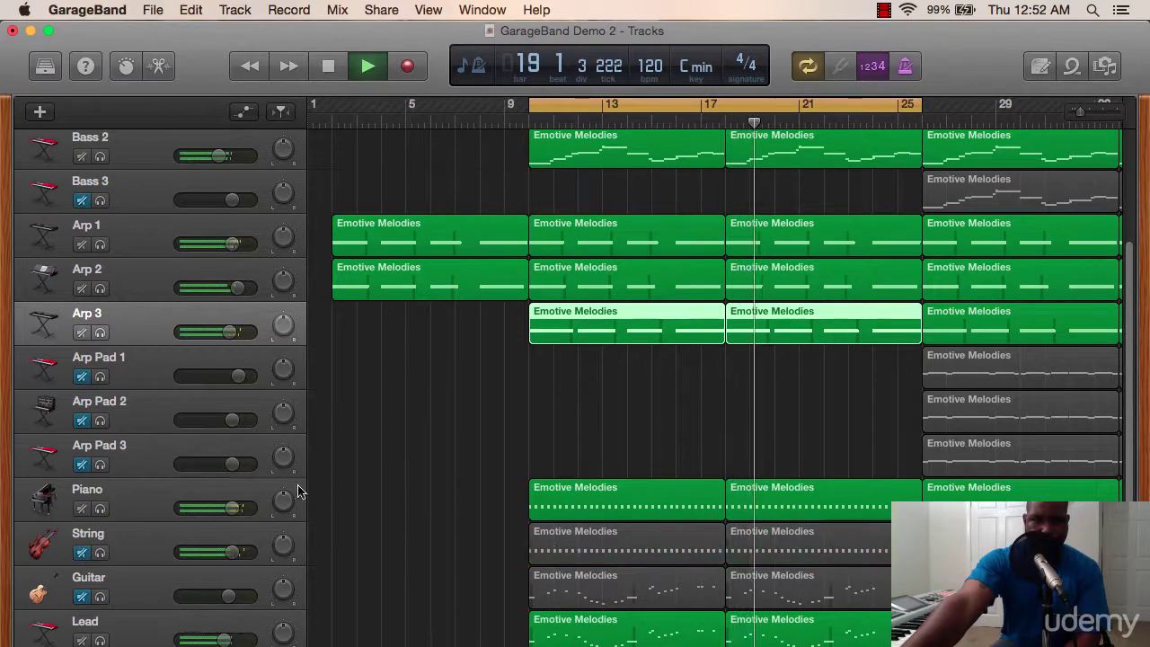
Raise the volumes of Arp 1, Arp 2 and Arp 3 slightly, deselect the regions and stop playback.
{"action": "scroll", "coordinate": [377, 473], "scroll_direction": "up", "scroll_amount": 4}
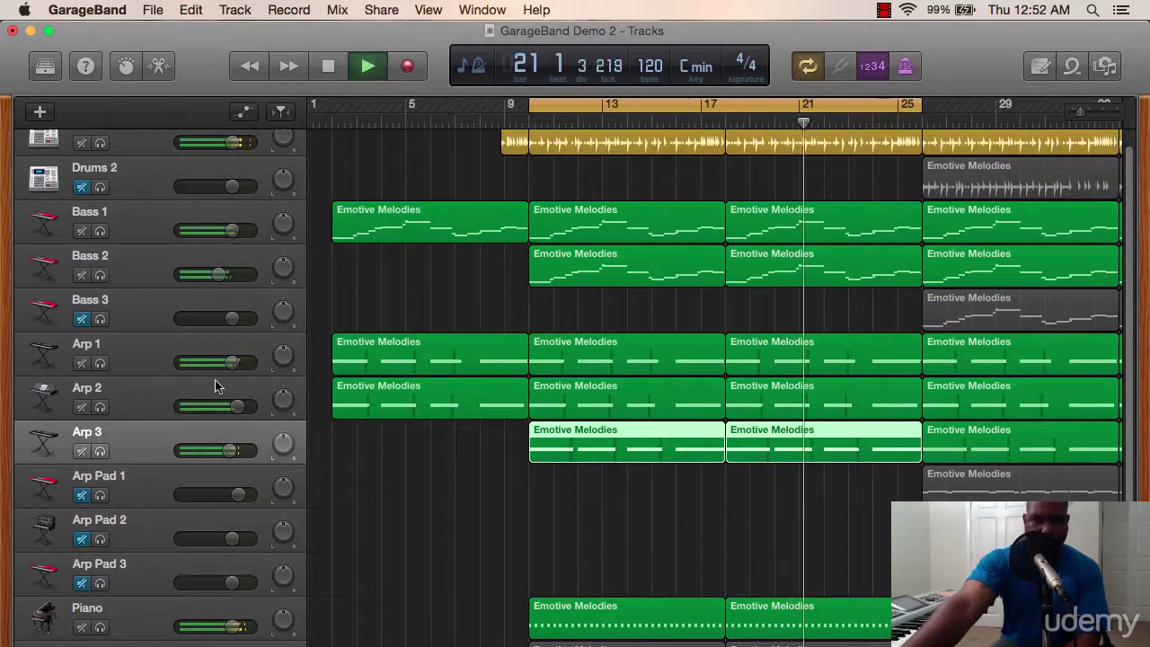
{"action": "left_click_drag", "start_coordinate": [235, 363], "coordinate": [238, 362]}
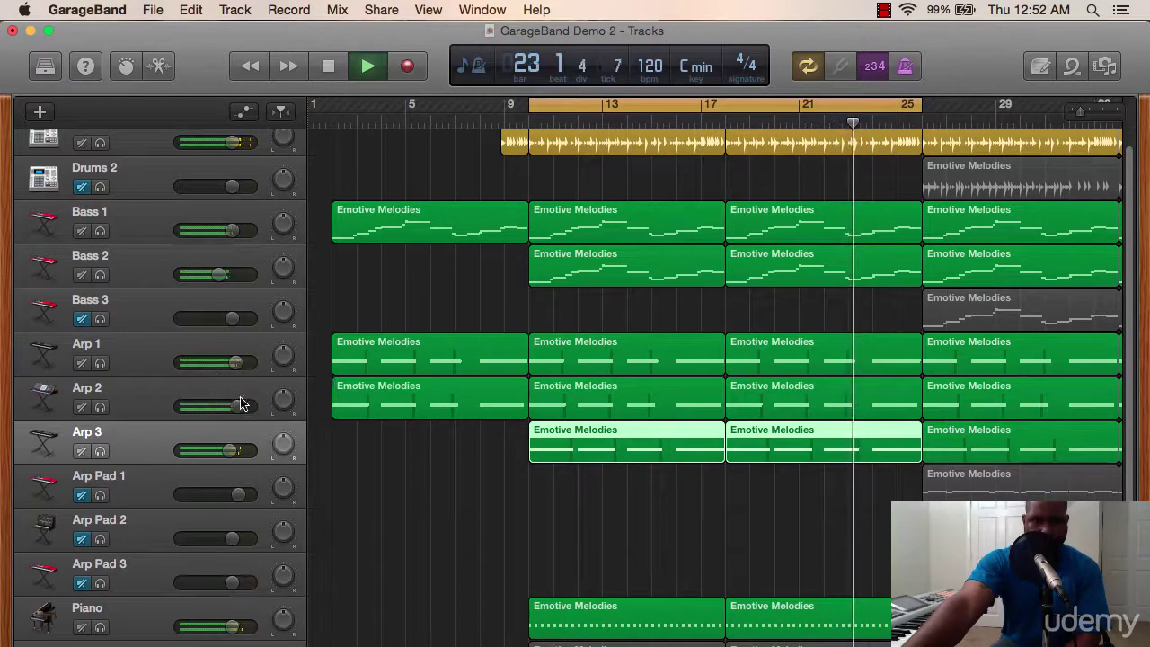
{"action": "left_click", "coordinate": [238, 405]}
{"action": "left_click_drag", "start_coordinate": [238, 406], "coordinate": [241, 405]}
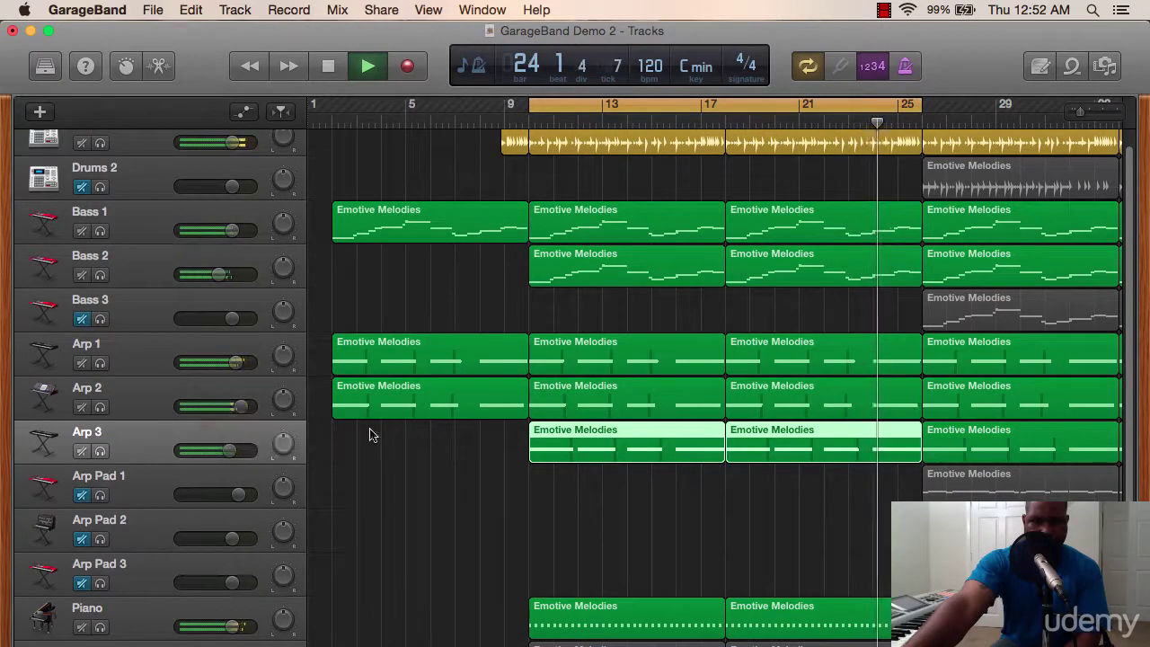
{"action": "left_click_drag", "start_coordinate": [232, 450], "coordinate": [235, 450]}
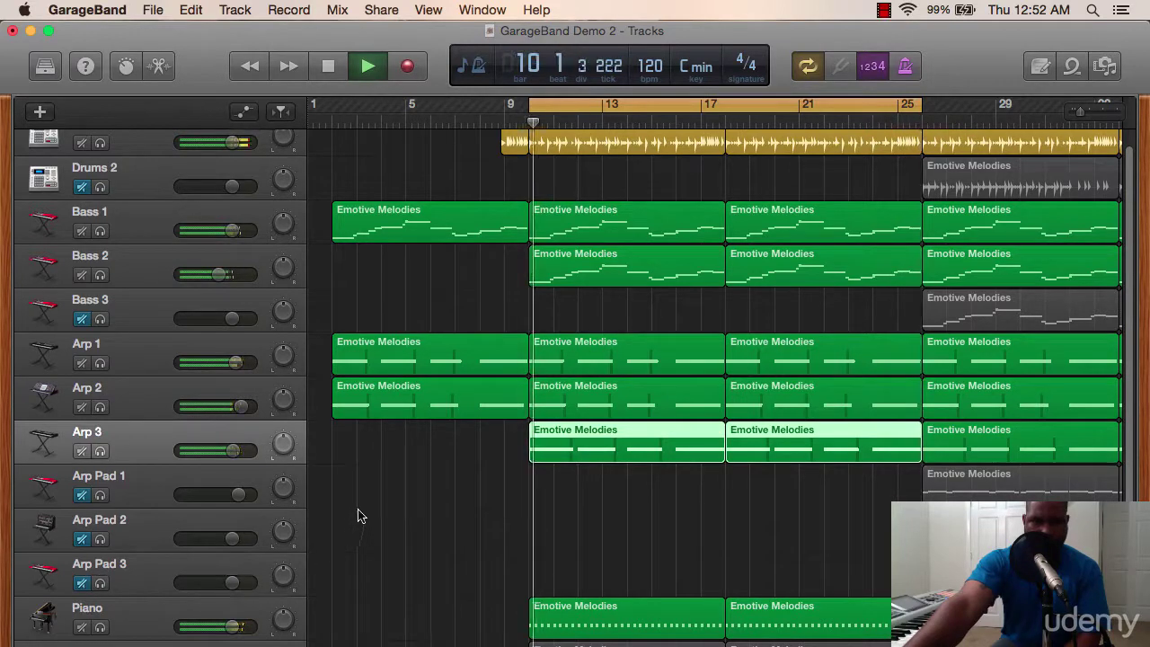
{"action": "left_click", "coordinate": [406, 290]}
{"action": "key", "text": "space"}
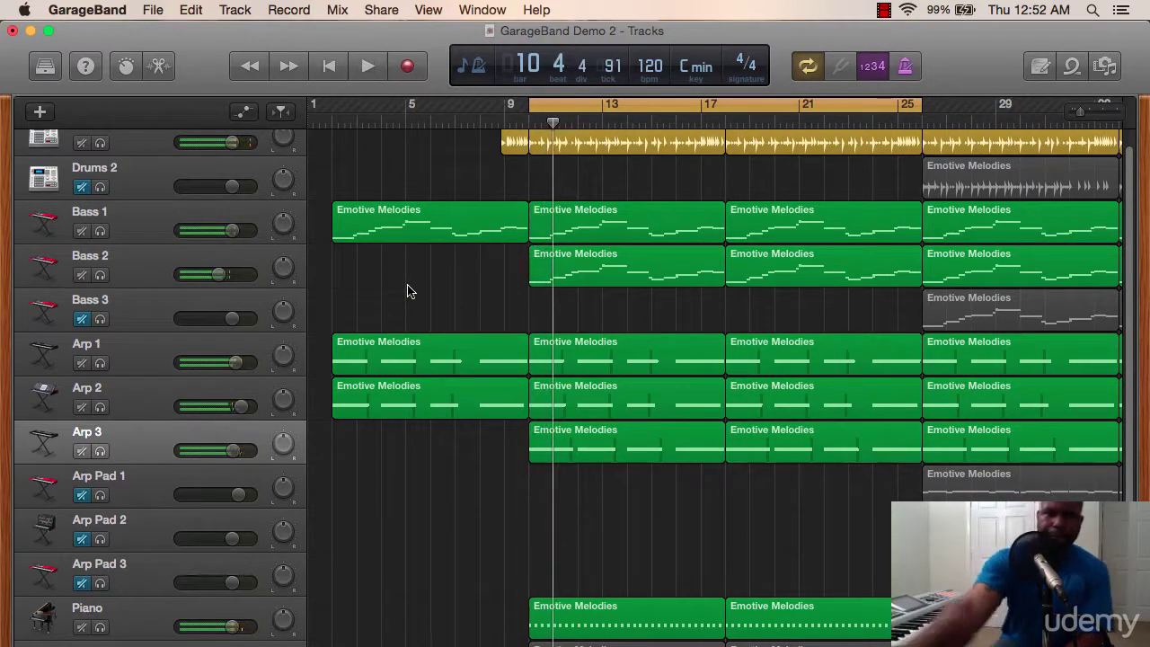
Switch cycle mode off and play the song from the beginning, stopping and restarting it once from bar 1.
{"action": "left_click", "coordinate": [594, 109]}
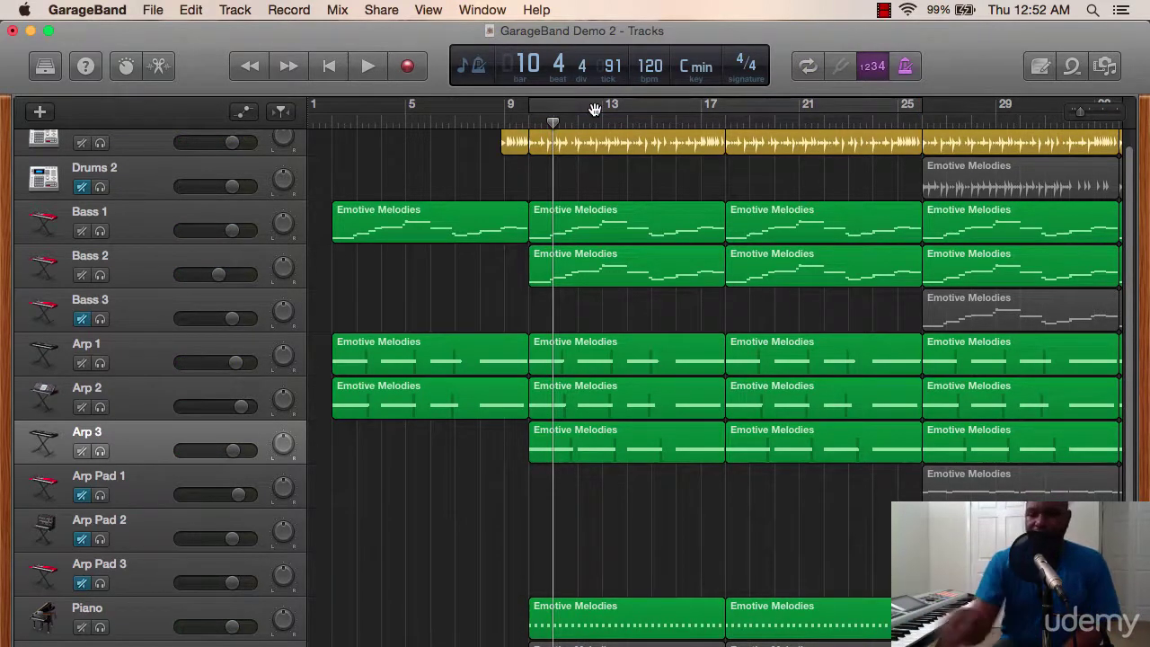
{"action": "key", "text": "Return"}
{"action": "key", "text": "space"}
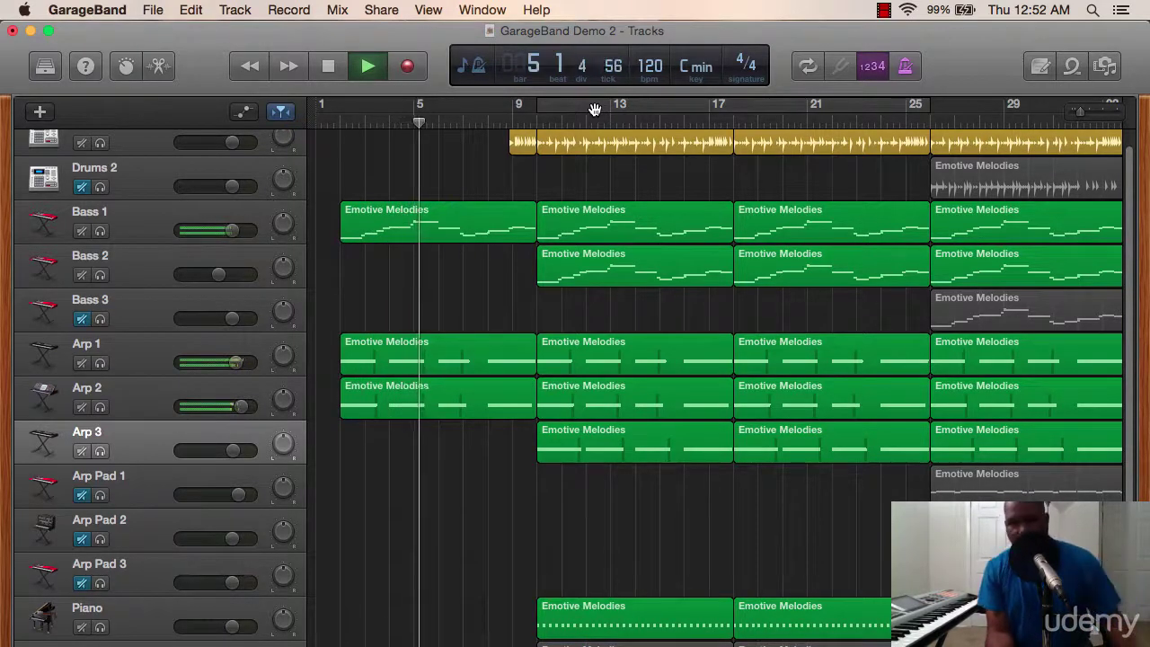
{"action": "key", "text": "space"}
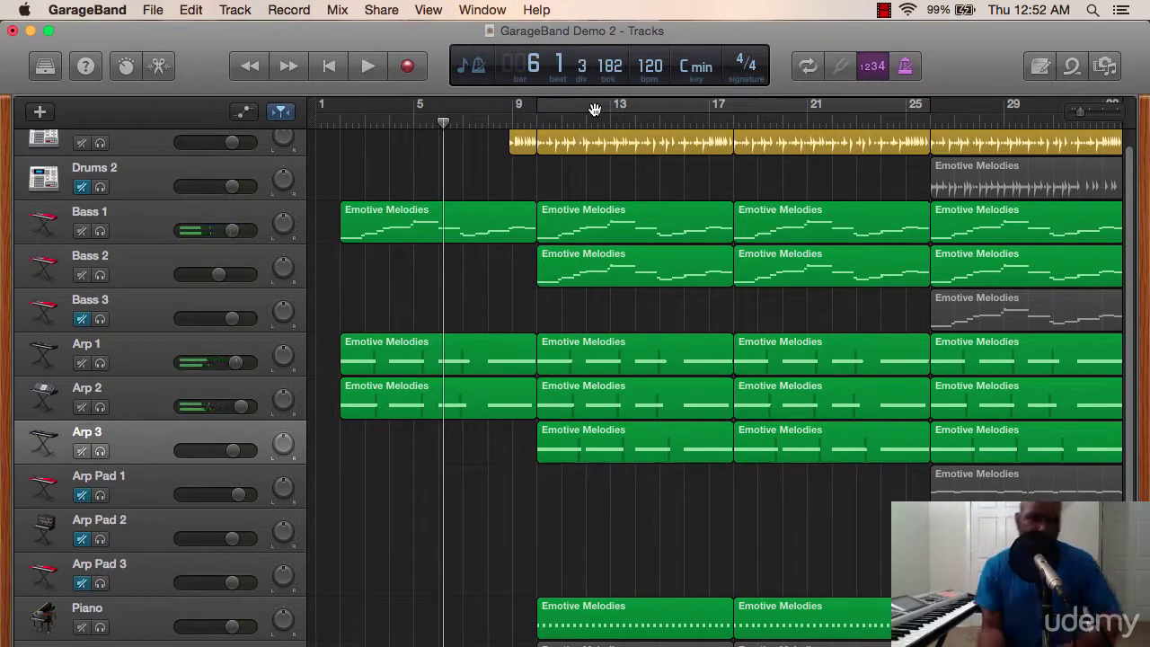
{"action": "key", "text": "Return"}
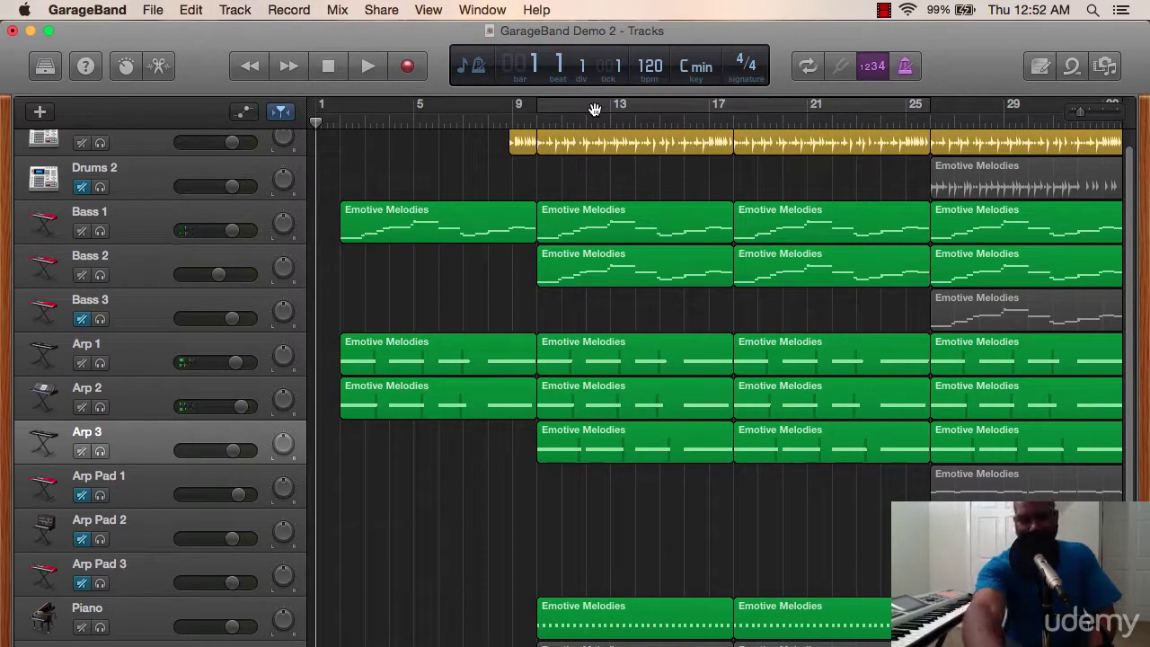
{"action": "key", "text": "space"}
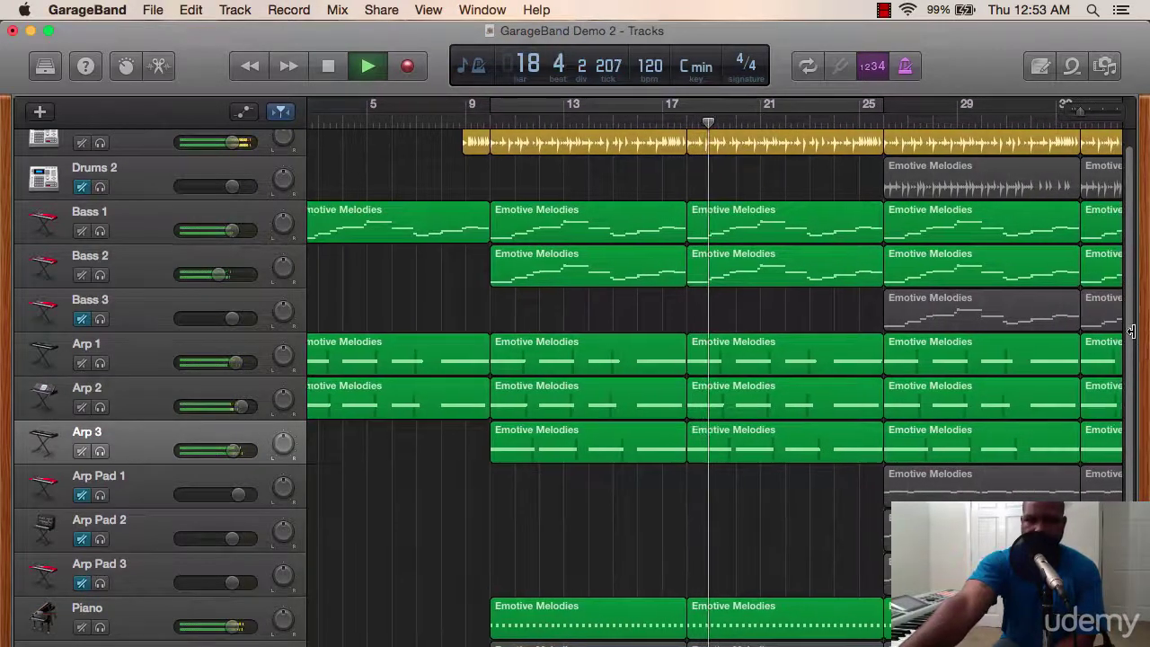
Unmute the Guitar track, stop playback and delete its region spanning bars 10 to 18.
{"action": "scroll", "coordinate": [1129, 405], "scroll_direction": "down", "scroll_amount": 3}
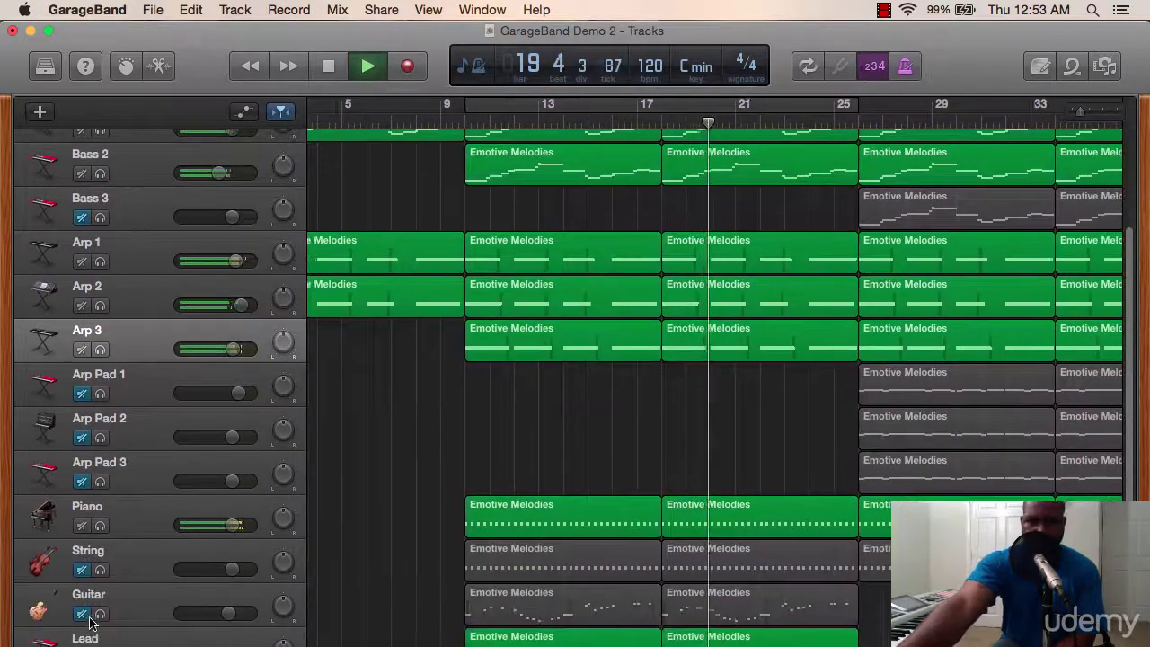
{"action": "left_click", "coordinate": [82, 615]}
{"action": "left_click", "coordinate": [502, 615]}
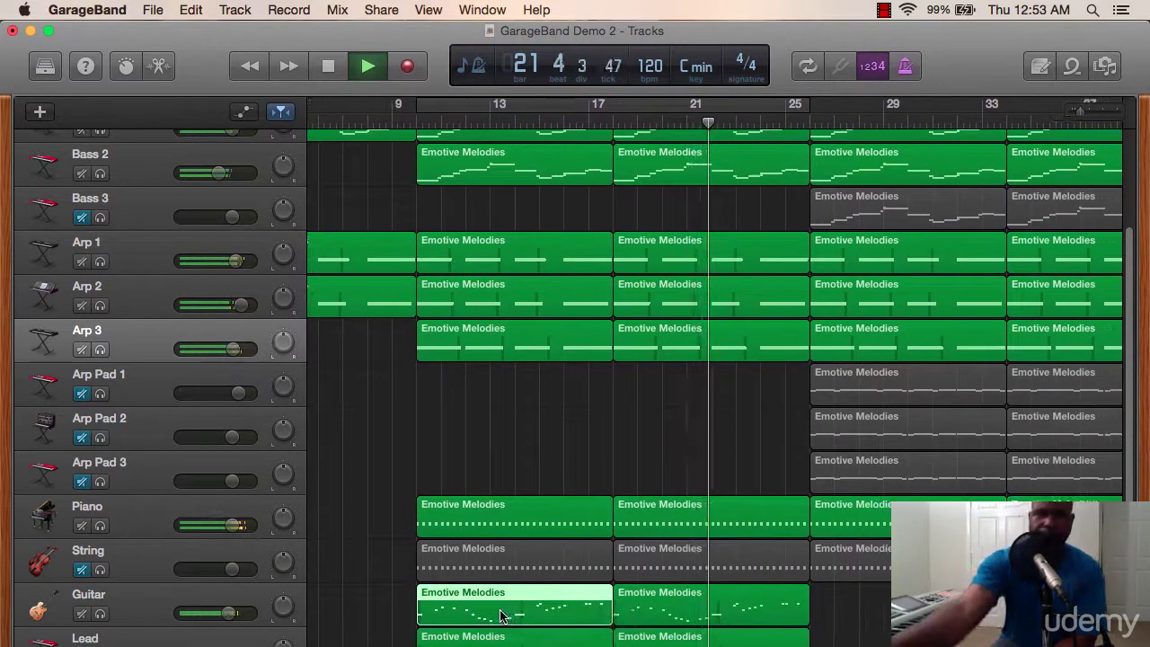
{"action": "key", "text": "space"}
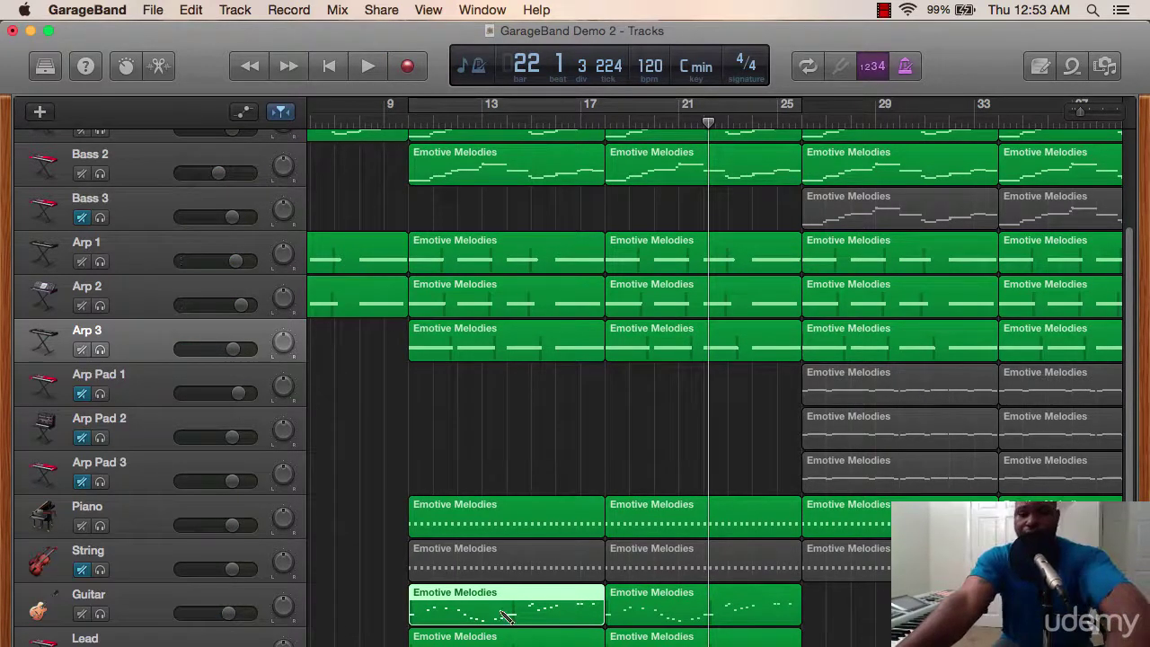
{"action": "key", "text": "Delete"}
Delete the String region spanning bars 10 to 18 and unmute the String track.
{"action": "left_click", "coordinate": [455, 570]}
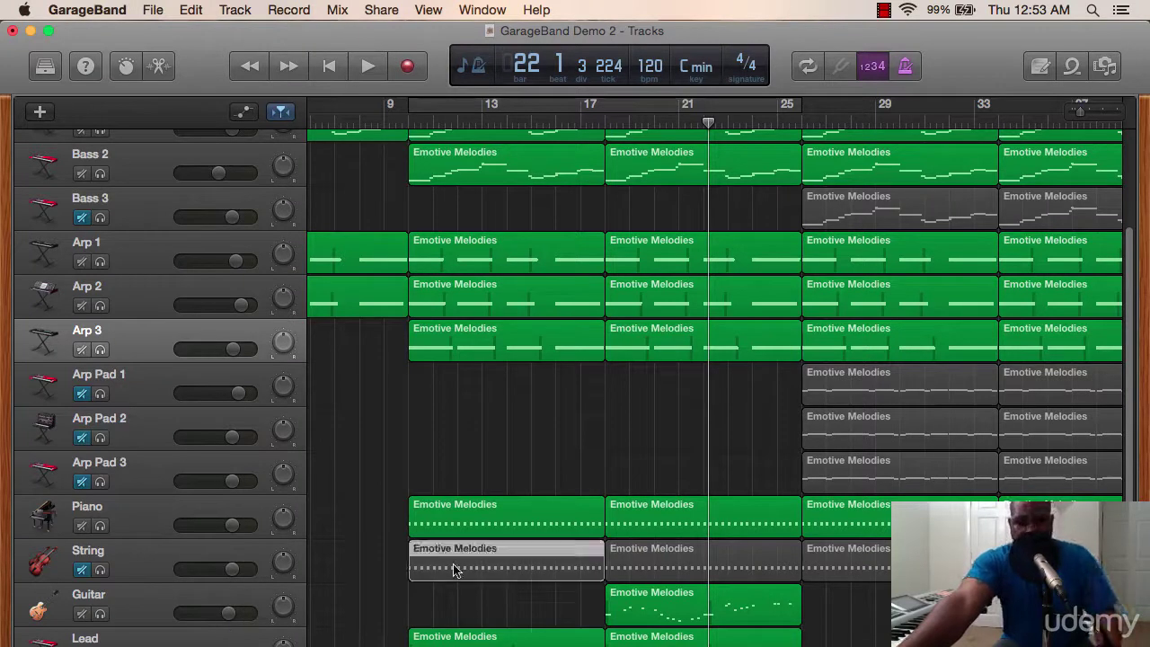
{"action": "key", "text": "Delete"}
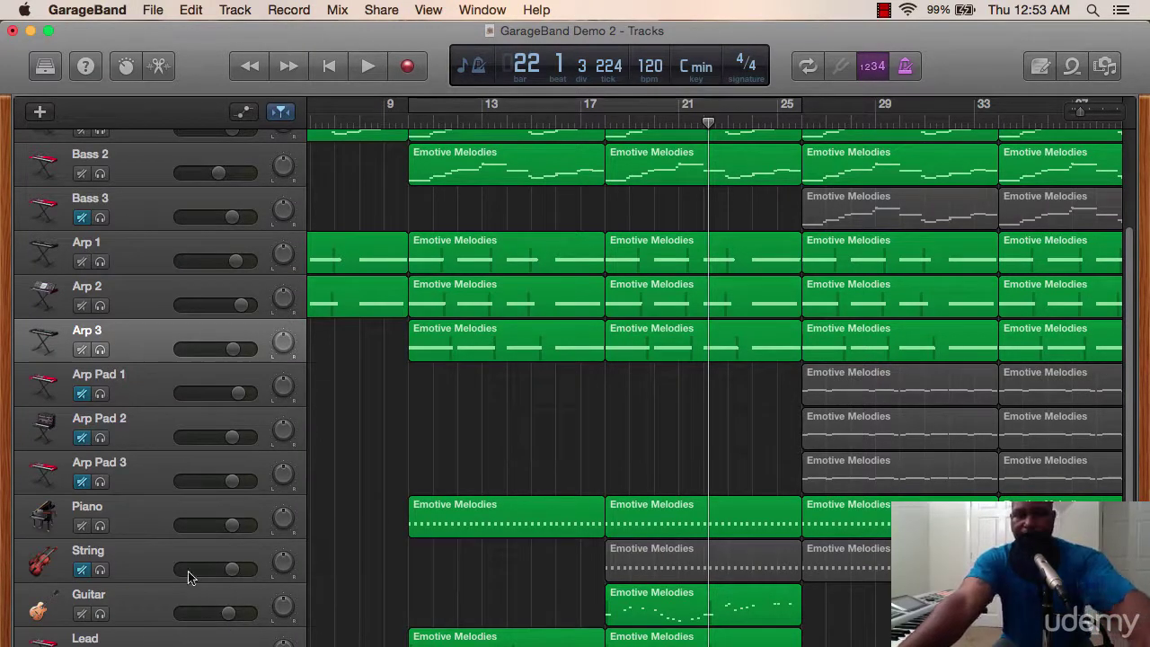
{"action": "left_click", "coordinate": [81, 571]}
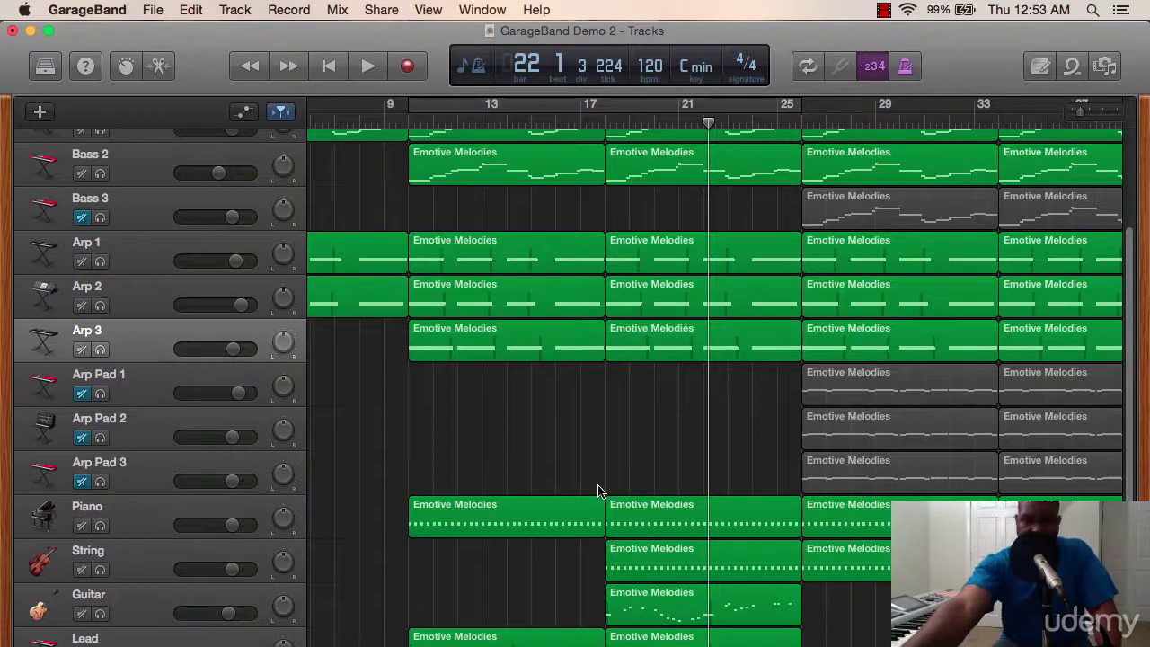
{"action": "scroll", "coordinate": [626, 485], "scroll_direction": "down", "scroll_amount": 1}
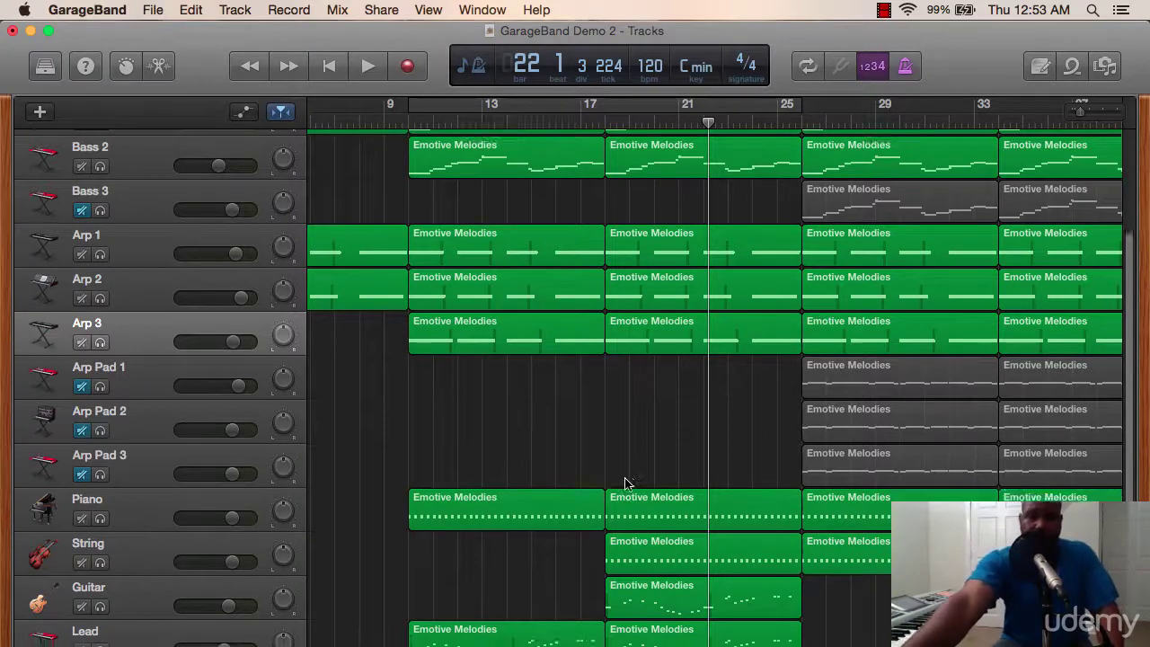
{"action": "scroll", "coordinate": [628, 486], "scroll_direction": "up", "scroll_amount": 3}
{"action": "scroll", "coordinate": [628, 486], "scroll_direction": "down", "scroll_amount": 3}
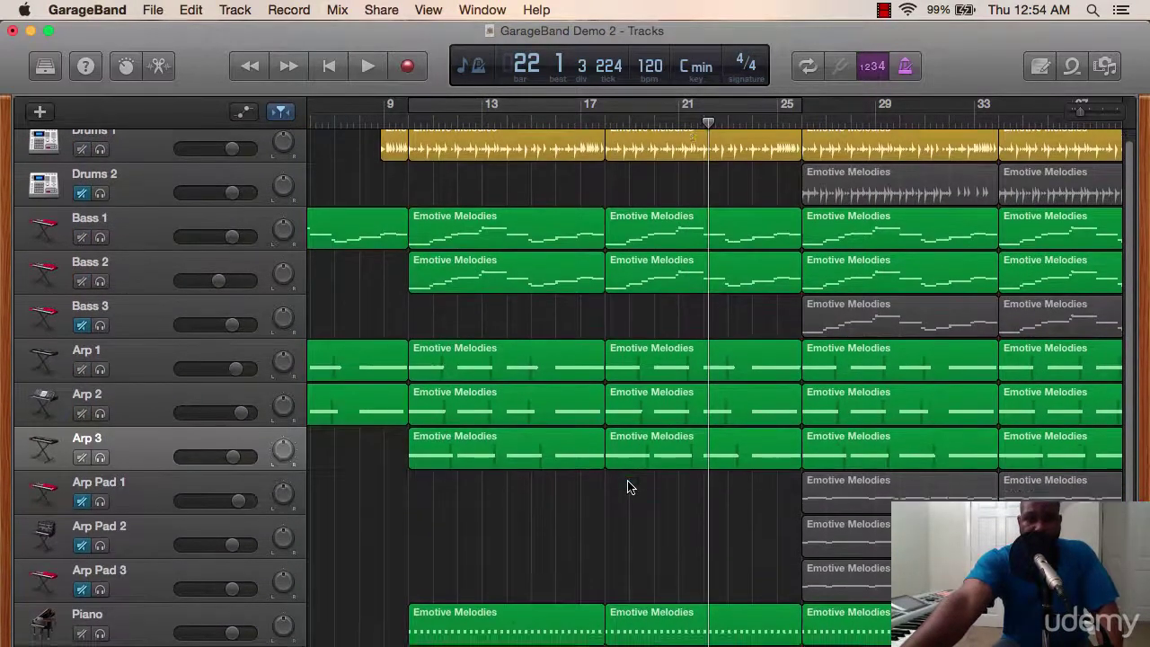
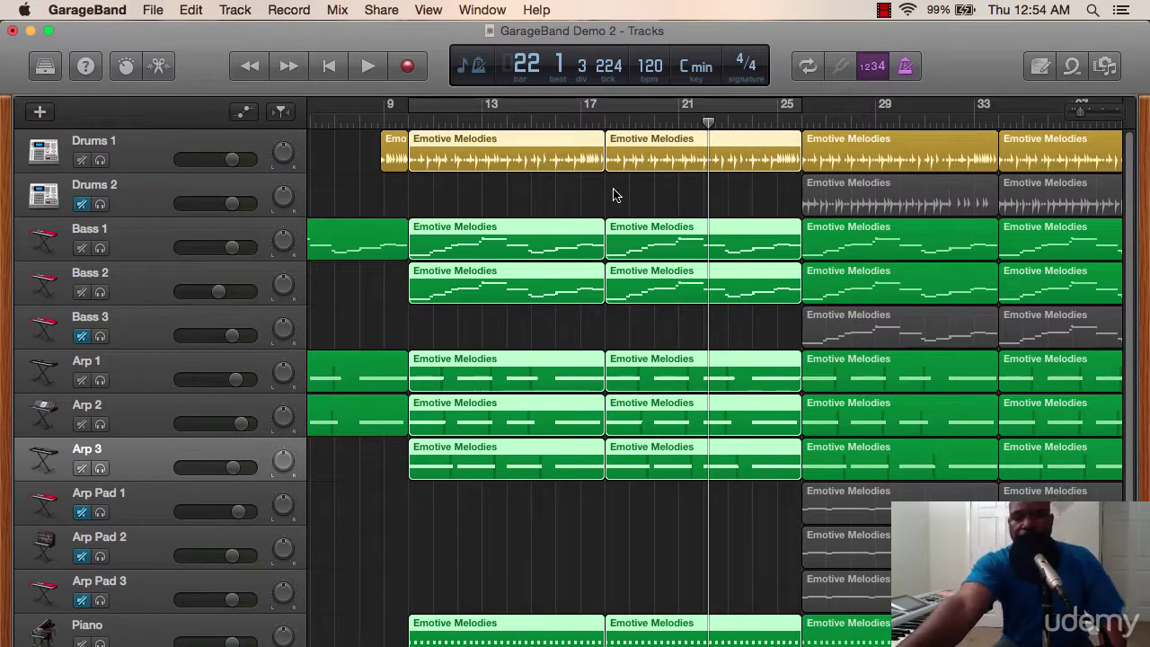
Delete the regions on all tracks from bar 58 to the end of the song.
{"action": "left_click", "coordinate": [424, 553]}
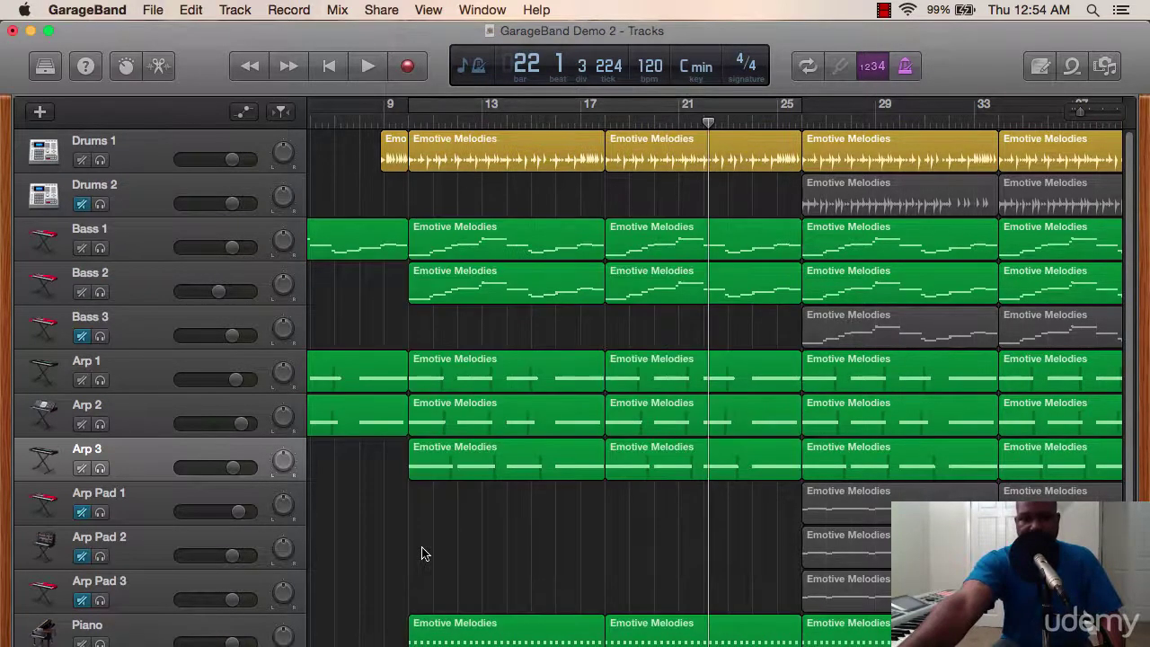
{"action": "scroll", "coordinate": [422, 551], "scroll_direction": "down", "scroll_amount": 1}
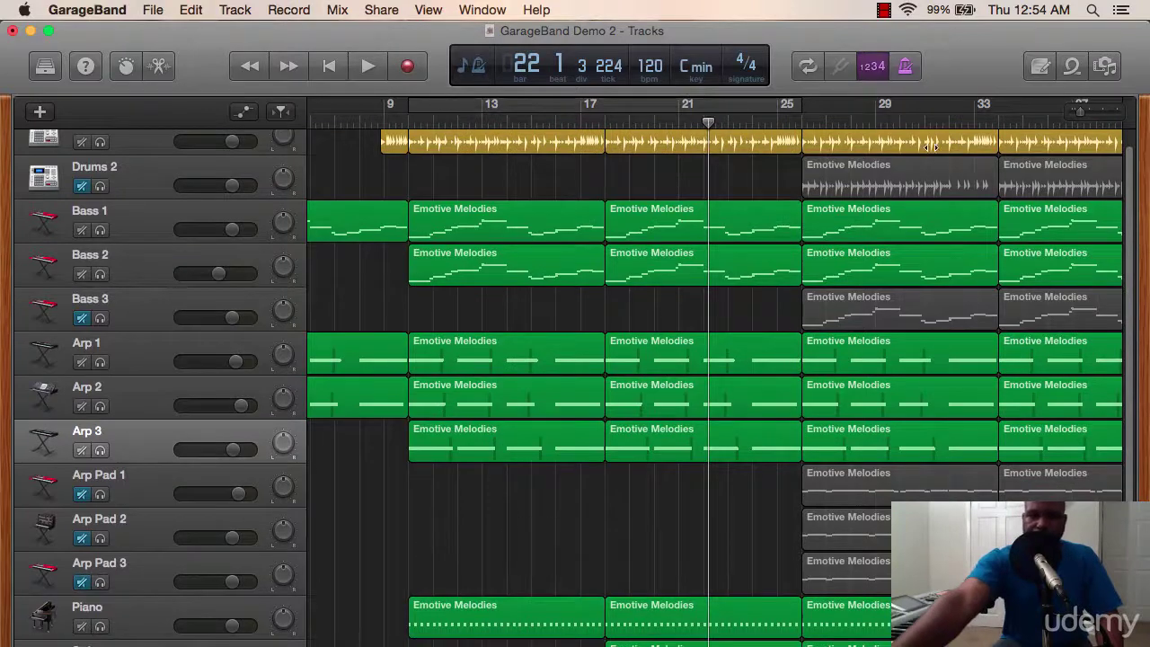
{"action": "left_click_drag", "start_coordinate": [1079, 111], "coordinate": [1041, 115]}
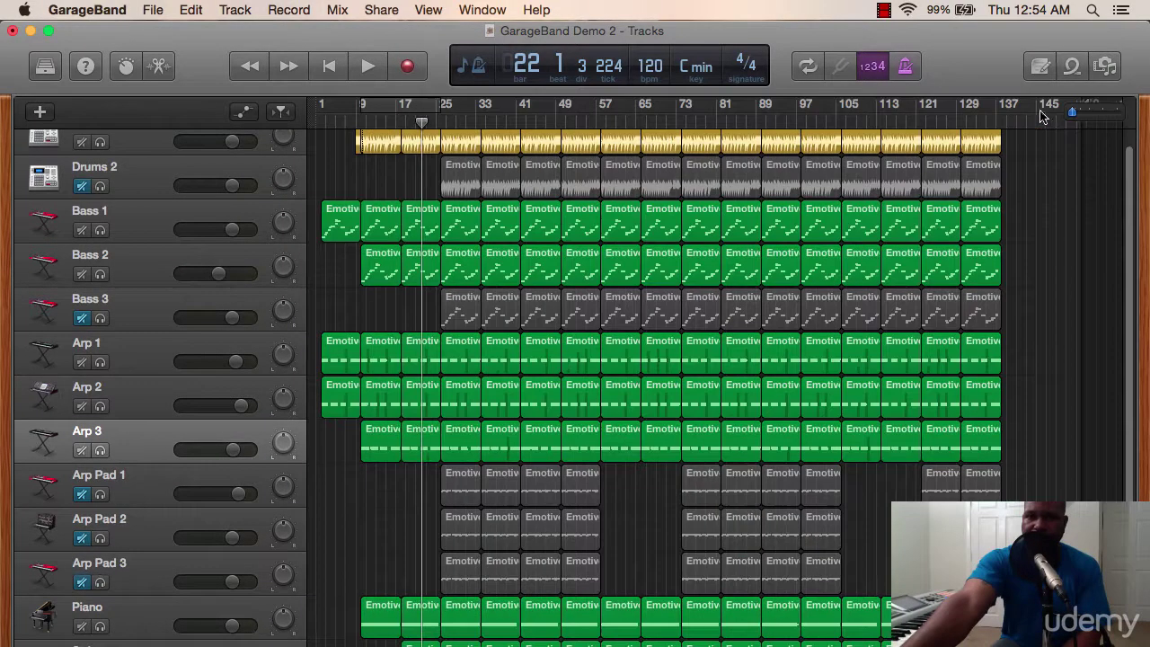
{"action": "scroll", "coordinate": [457, 503], "scroll_direction": "down", "scroll_amount": 3}
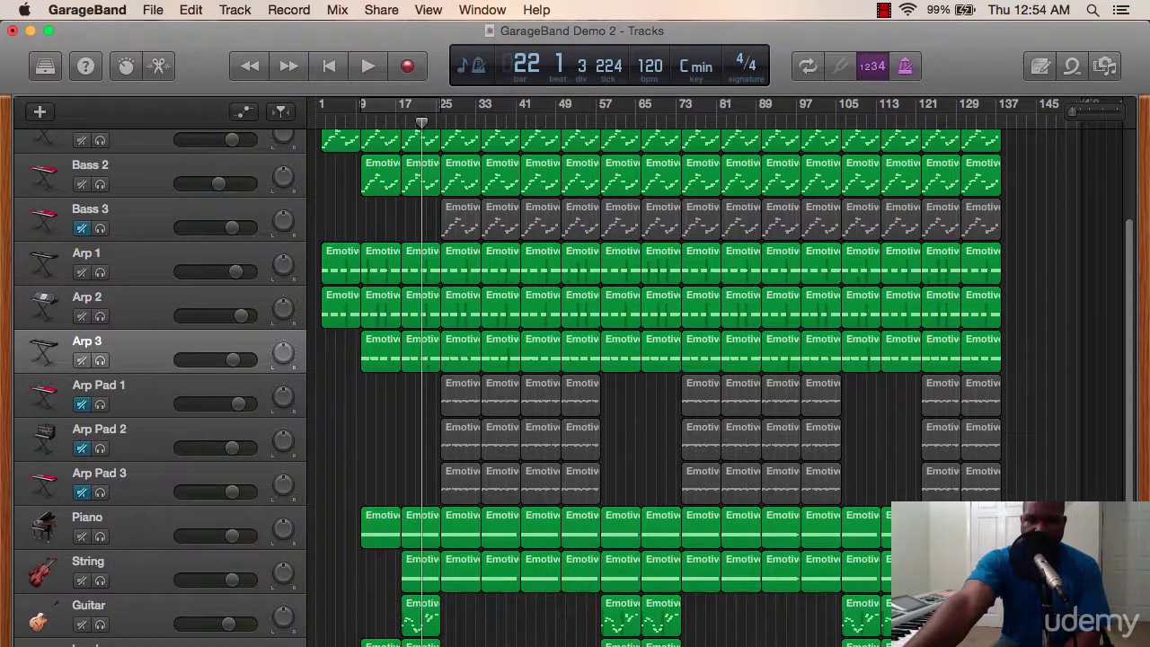
{"action": "left_click_drag", "start_coordinate": [650, 517], "coordinate": [1058, 7]}
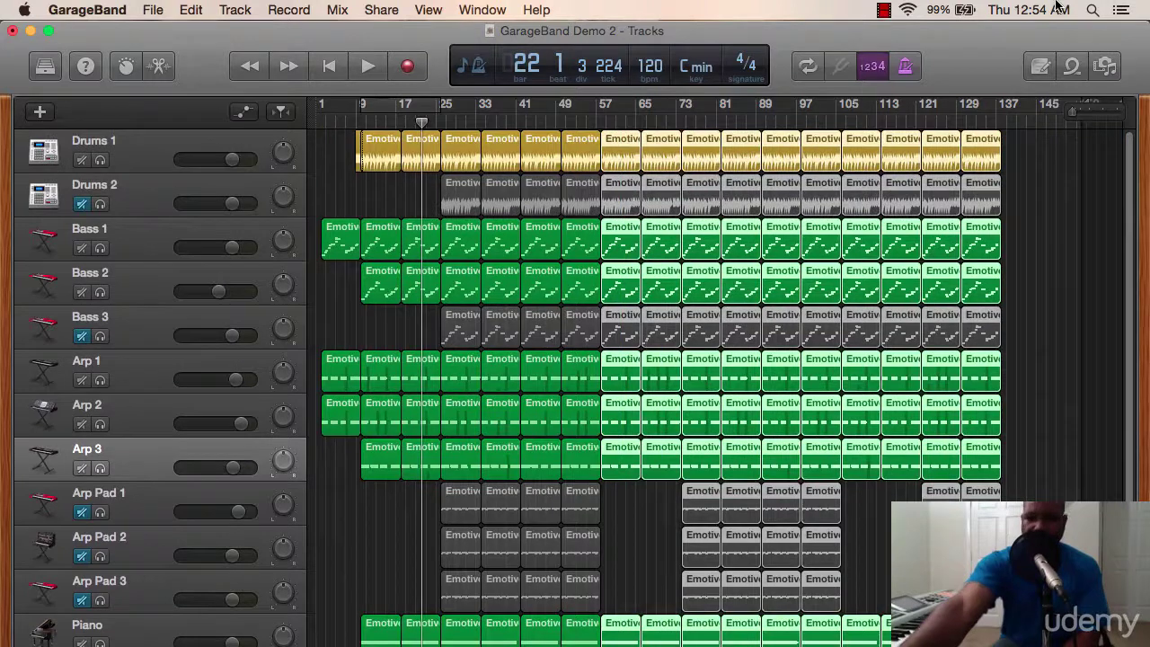
{"action": "key", "text": "Delete"}
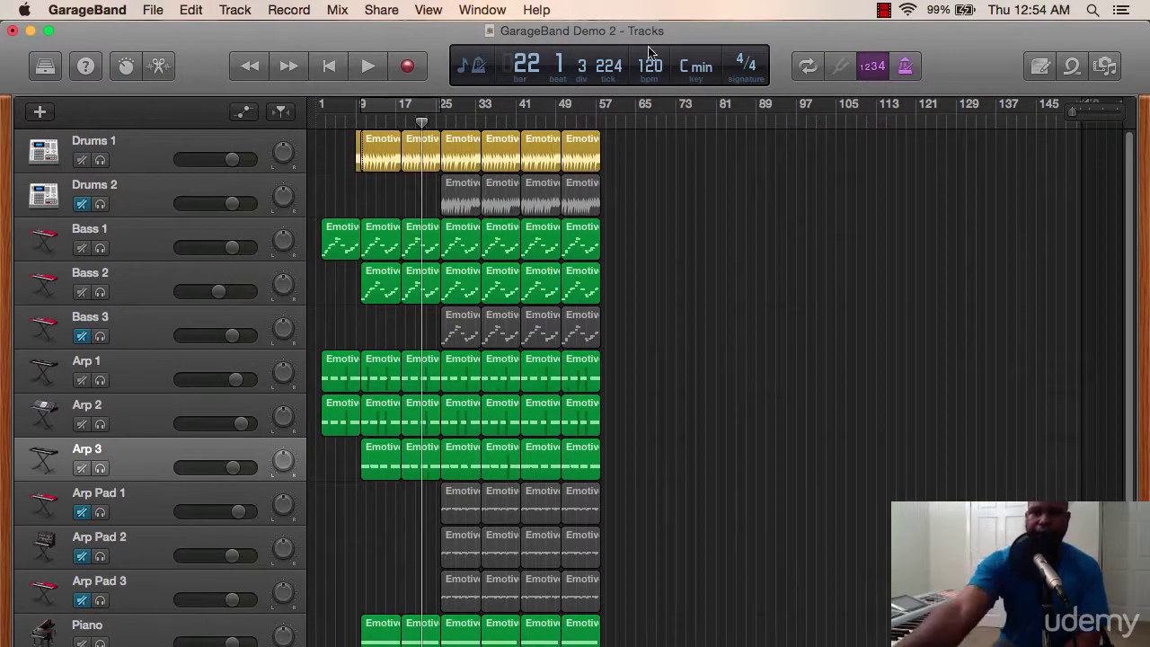
Copy all regions between bars 10 and 58 on every track and place the playhead at bar 58.
{"action": "left_click_drag", "start_coordinate": [659, 155], "coordinate": [378, 644]}
{"action": "scroll", "coordinate": [465, 583], "scroll_direction": "up", "scroll_amount": 3}
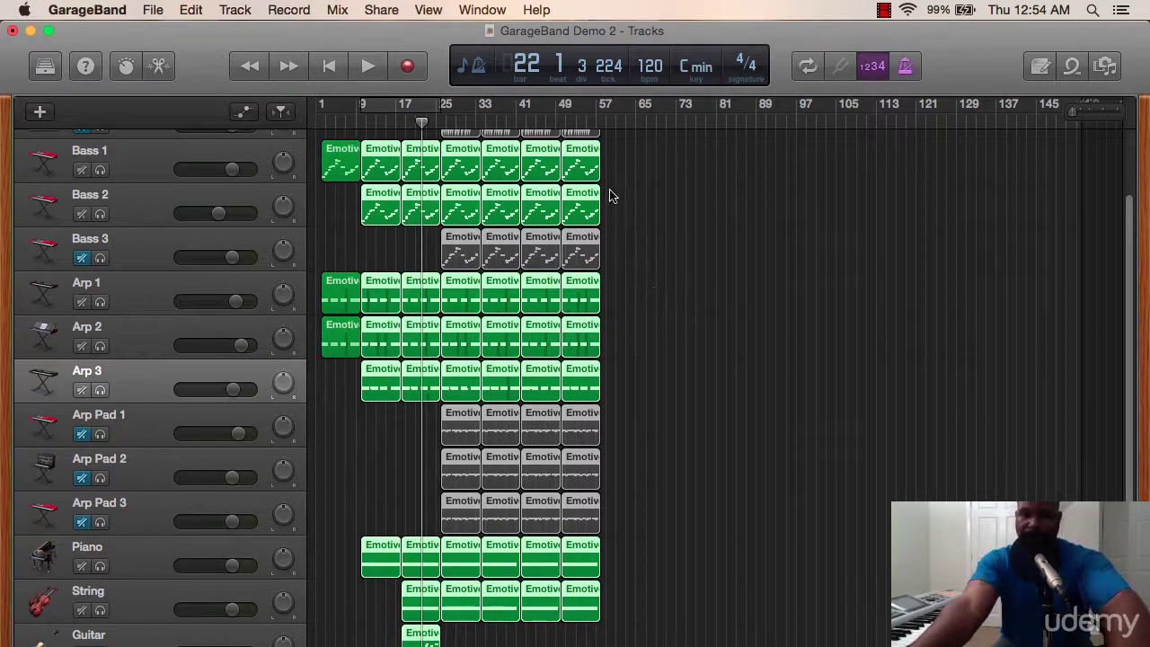
{"action": "left_click", "coordinate": [592, 124]}
{"action": "left_click", "coordinate": [597, 125]}
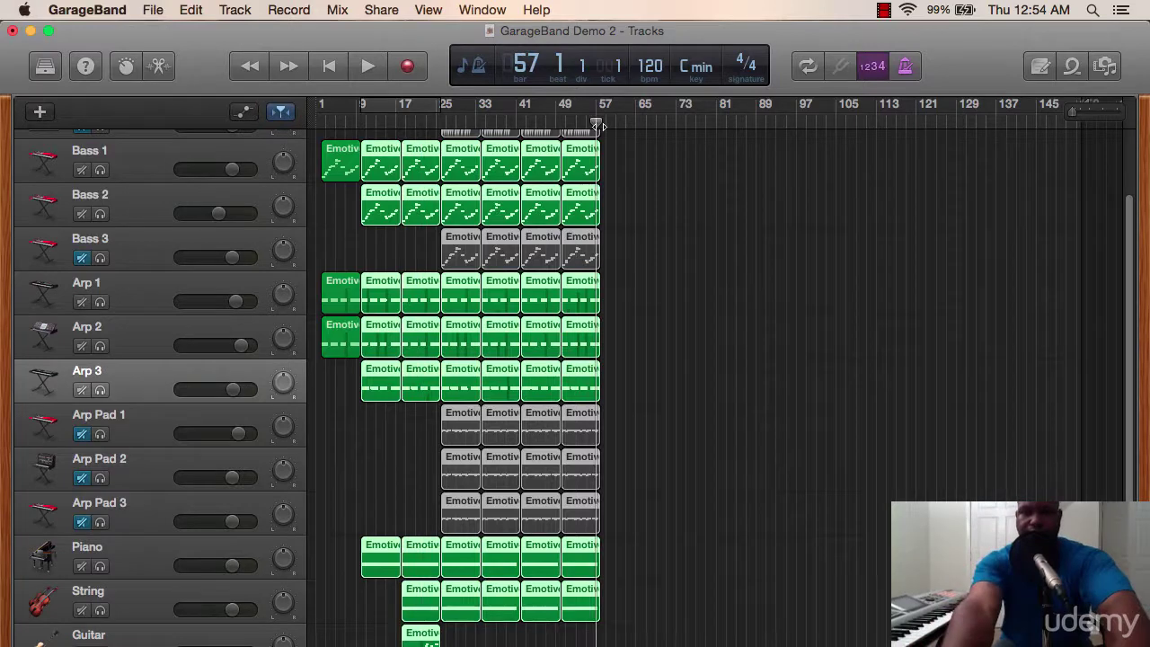
{"action": "left_click_drag", "start_coordinate": [600, 126], "coordinate": [601, 126]}
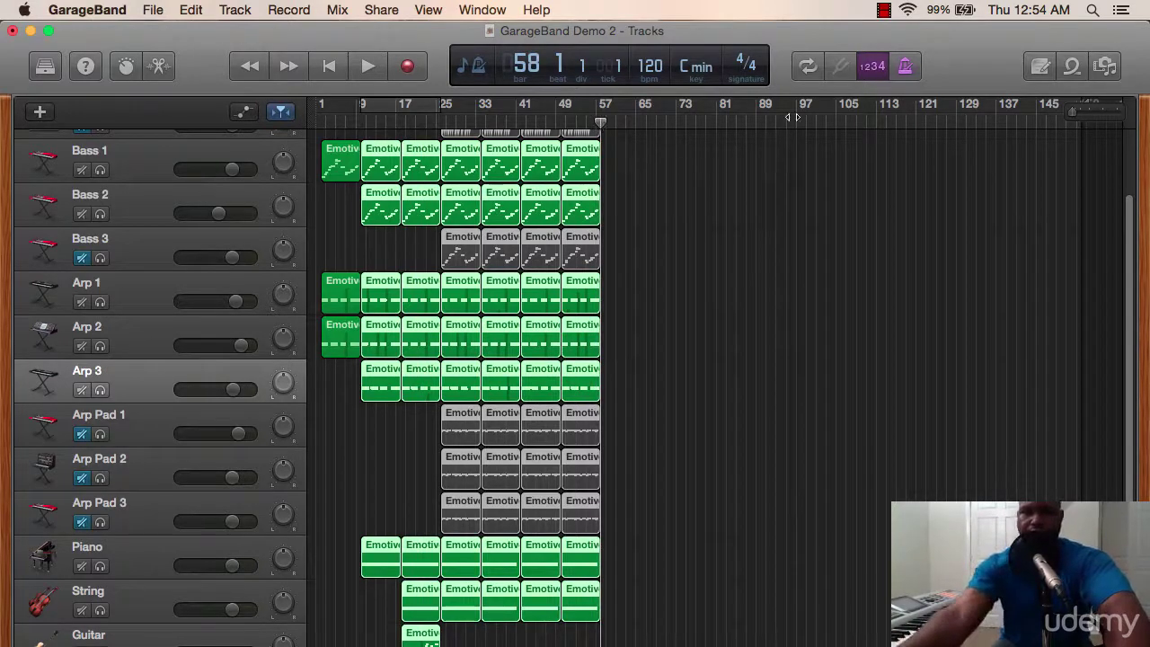
Paste the copied regions twice in succession, starting at bar 58.
{"action": "mouse_move", "coordinate": [1081, 120]}
{"action": "left_mouse_down"}
{"action": "mouse_move", "coordinate": [1103, 119]}
{"action": "mouse_move", "coordinate": [1067, 122]}
{"action": "left_mouse_up"}
{"action": "left_click", "coordinate": [976, 125]}
{"action": "left_click", "coordinate": [964, 126]}
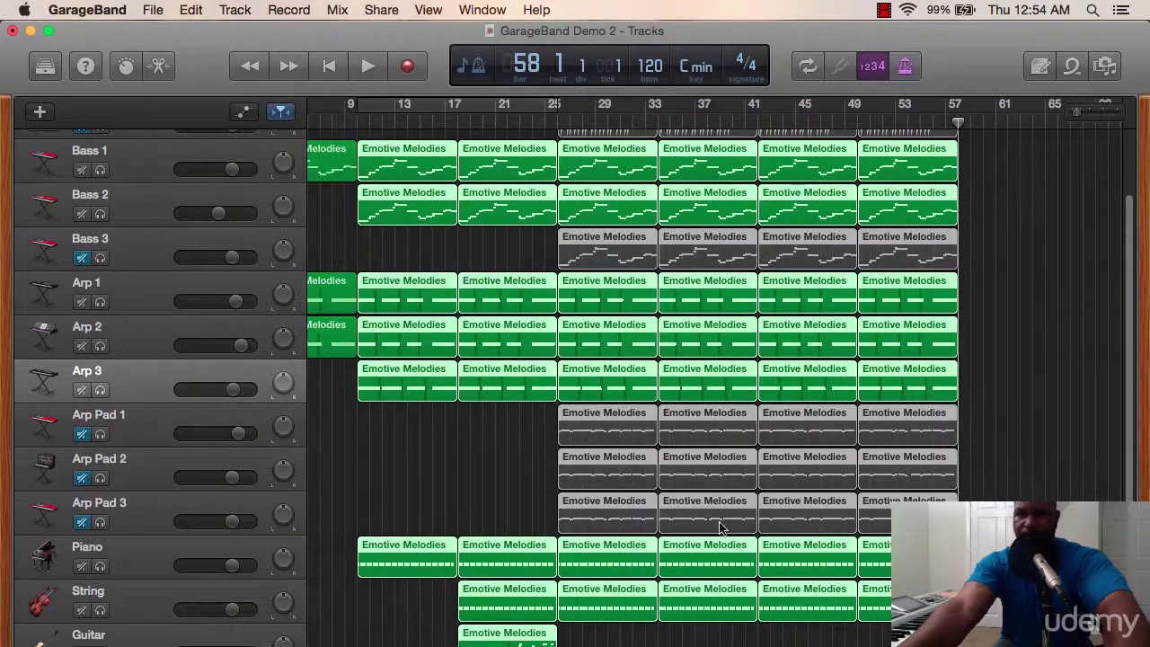
{"action": "scroll", "coordinate": [719, 377], "scroll_direction": "right", "scroll_amount": 5}
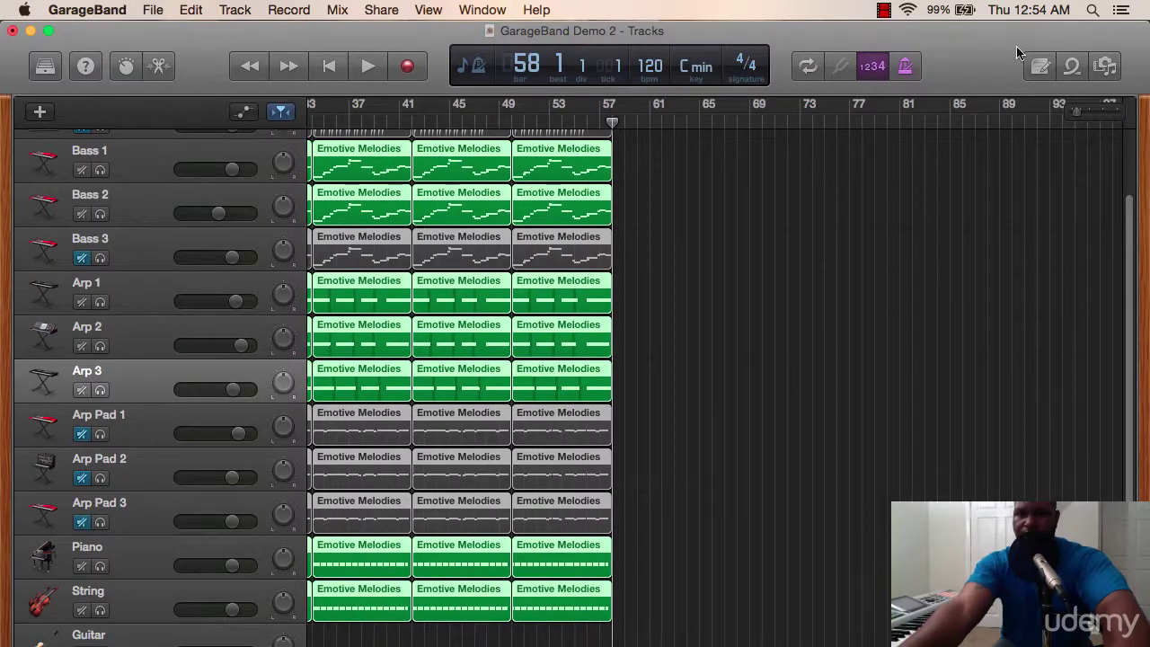
{"action": "left_click_drag", "start_coordinate": [1085, 115], "coordinate": [1062, 123]}
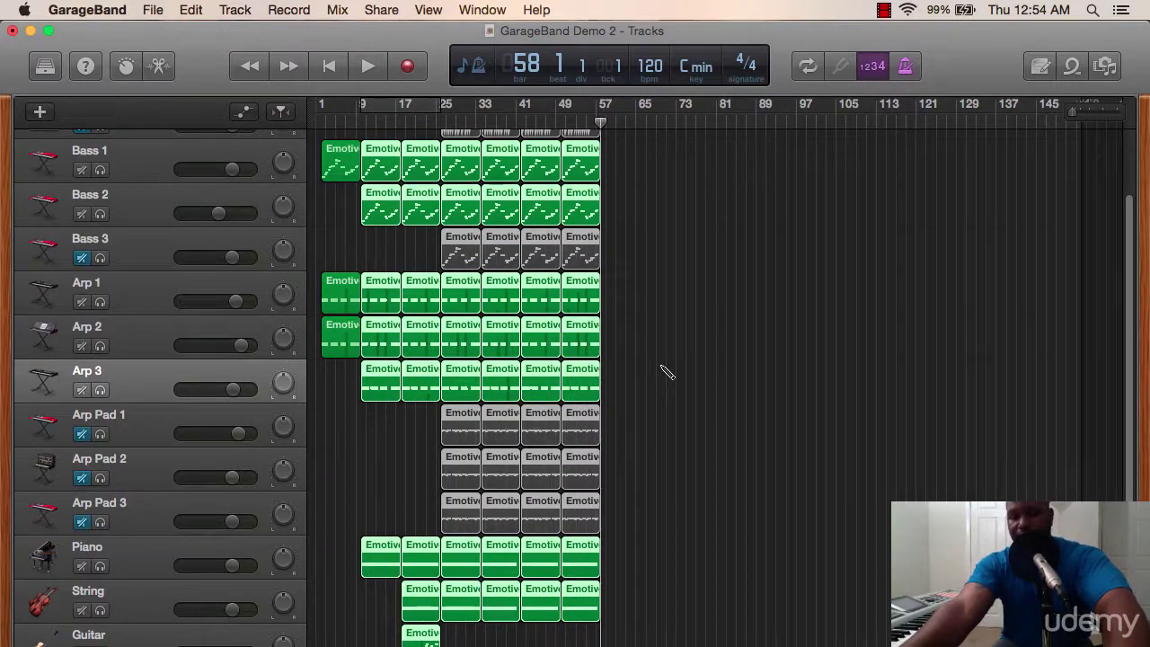
{"action": "key", "text": "super+v"}
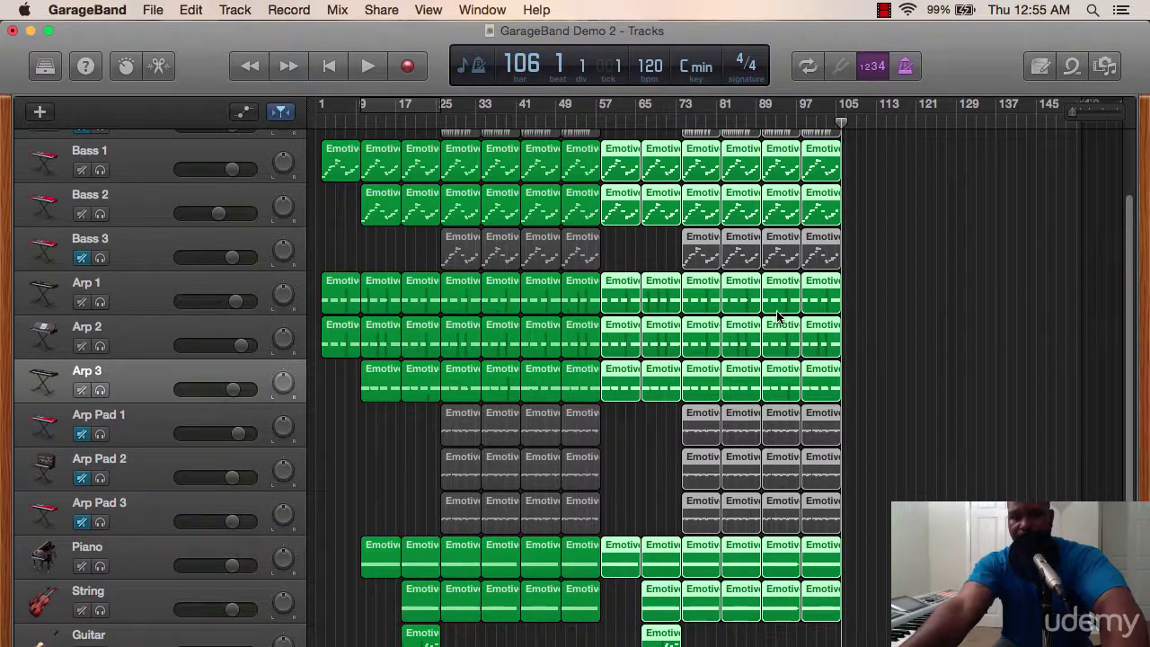
{"action": "key", "text": "super+v"}
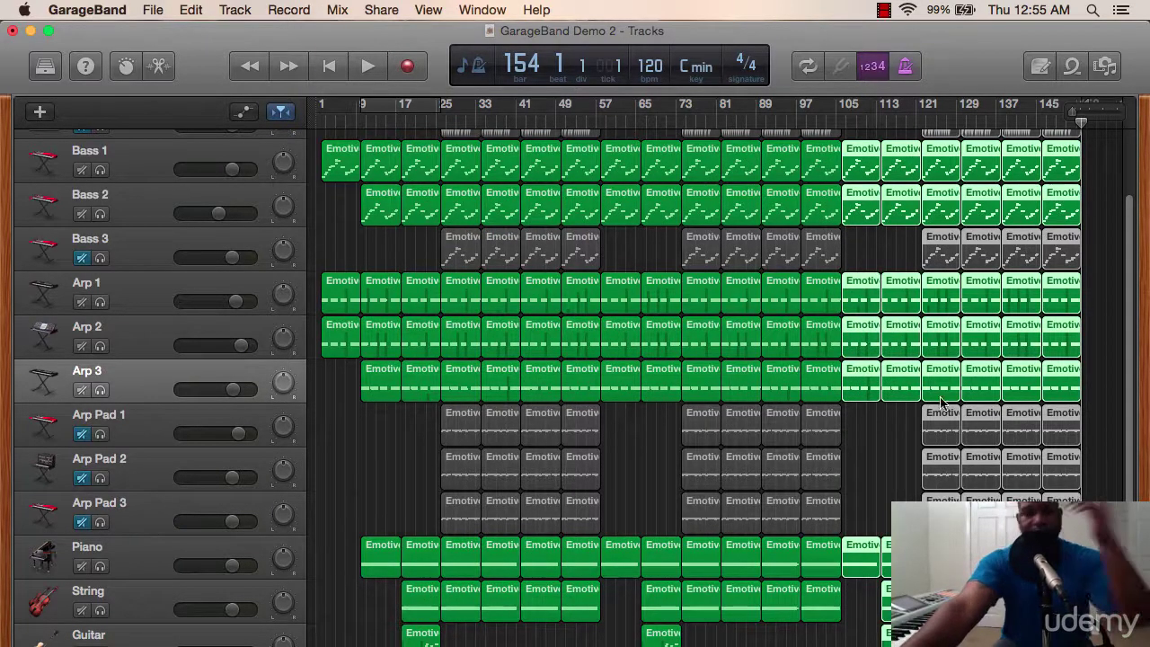
Delete the surplus pasted regions on all tracks from bar 138 onward.
{"action": "left_click", "coordinate": [1050, 582]}
{"action": "left_click_drag", "start_coordinate": [1015, 539], "coordinate": [1056, 7]}
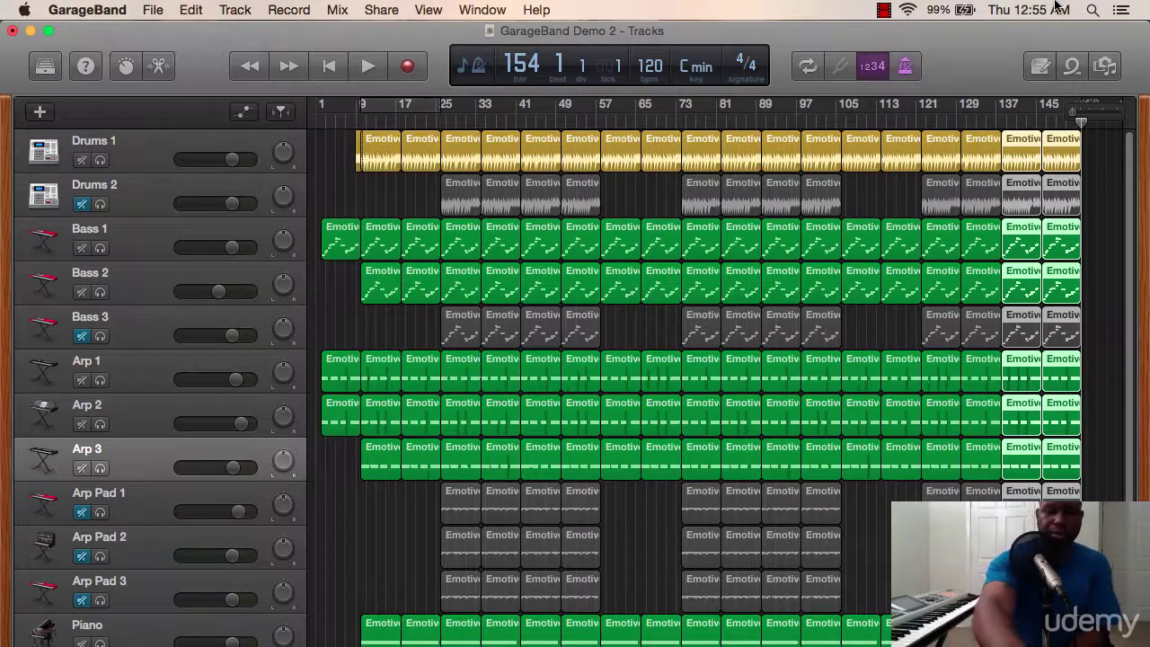
{"action": "key", "text": "Delete"}
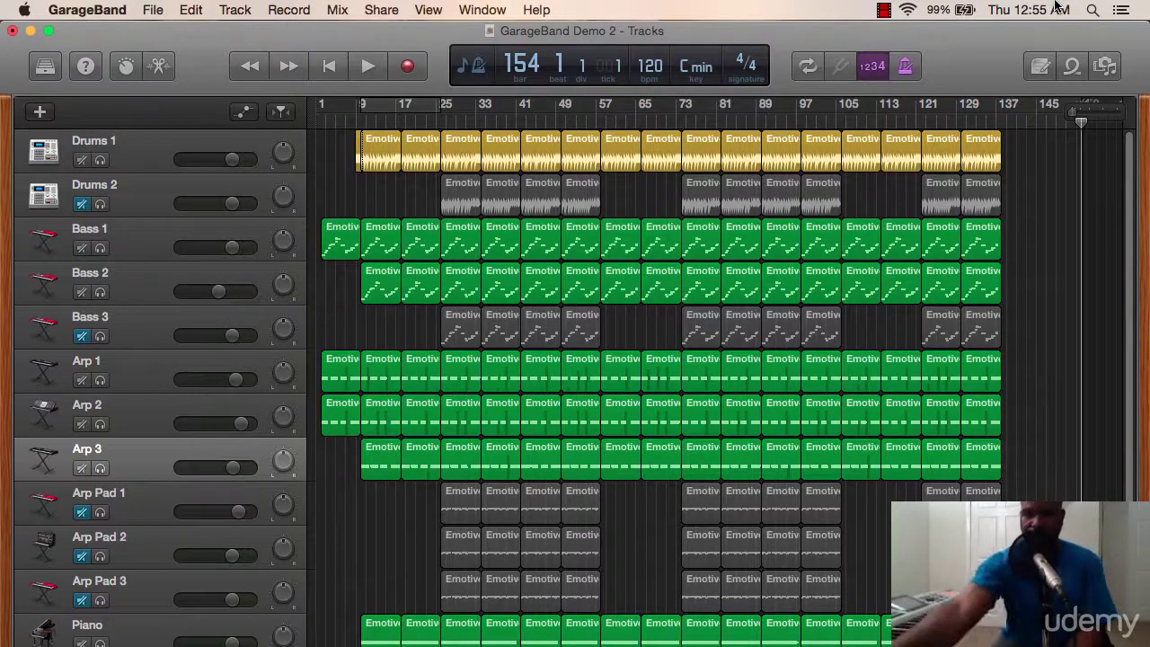
Place the playhead at bar 138, check the song's length in the Time display and switch back to Beats & Project.
{"action": "left_click_drag", "start_coordinate": [1021, 118], "coordinate": [1002, 118]}
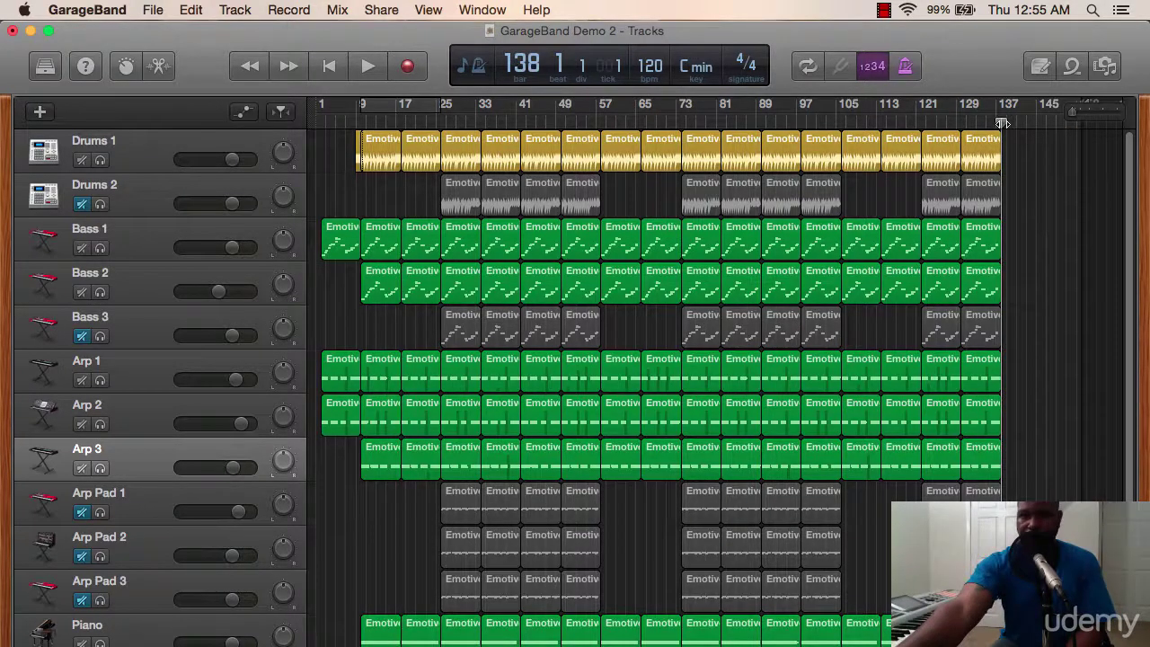
{"action": "left_click", "coordinate": [463, 67]}
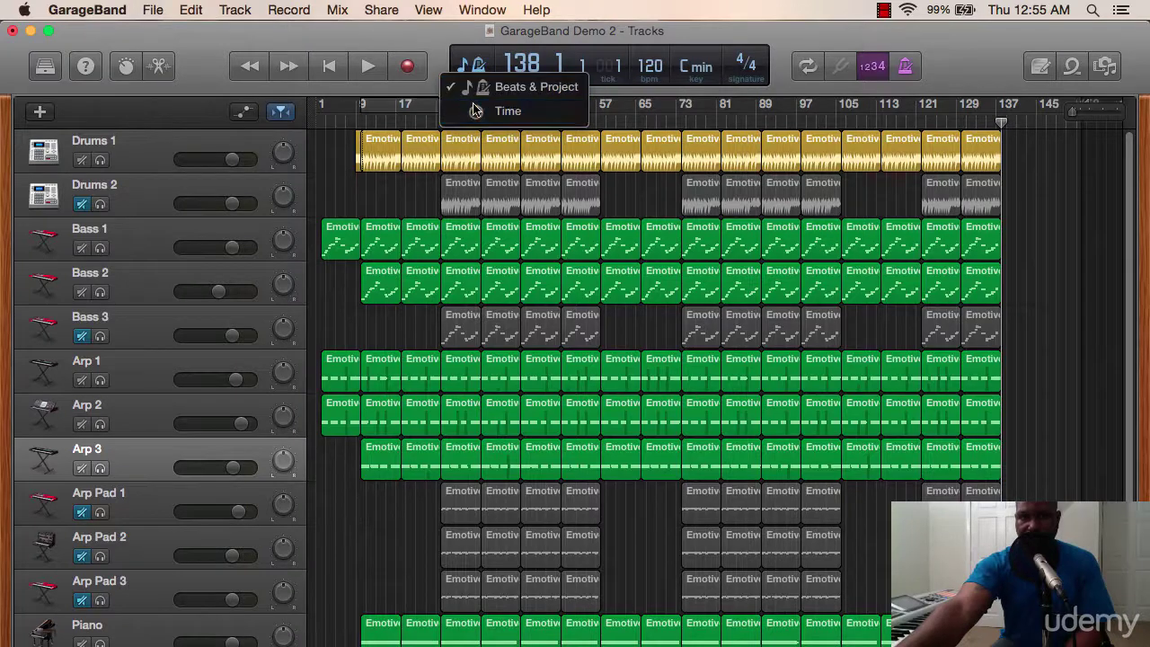
{"action": "left_click", "coordinate": [476, 108]}
{"action": "left_click", "coordinate": [471, 67]}
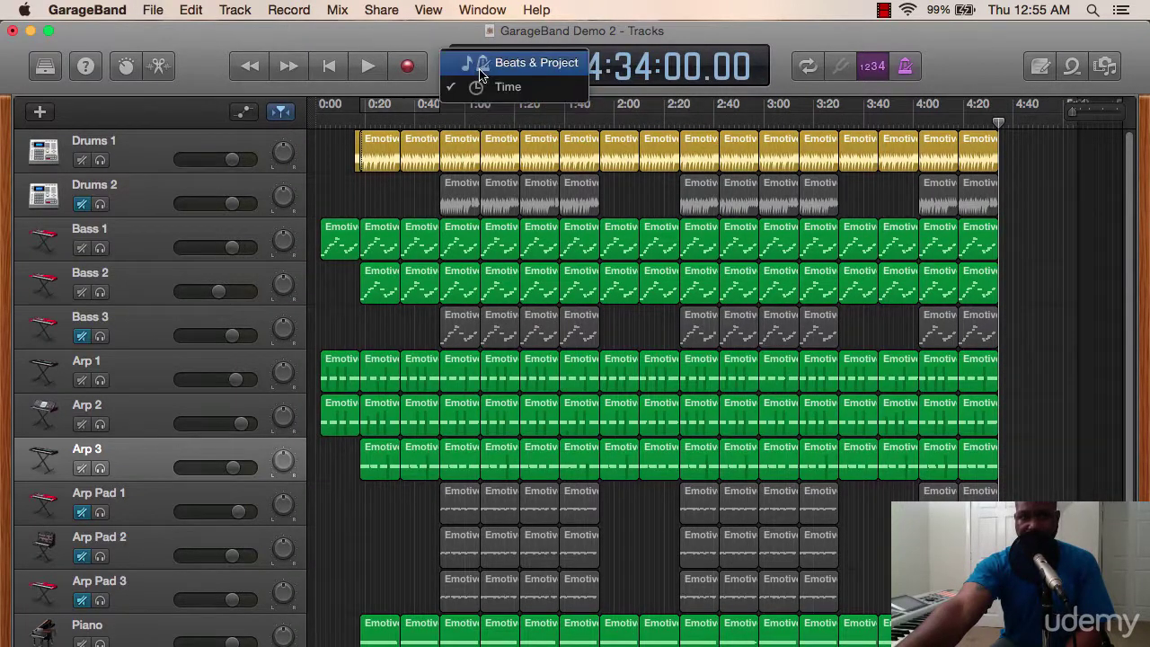
{"action": "left_click", "coordinate": [507, 59]}
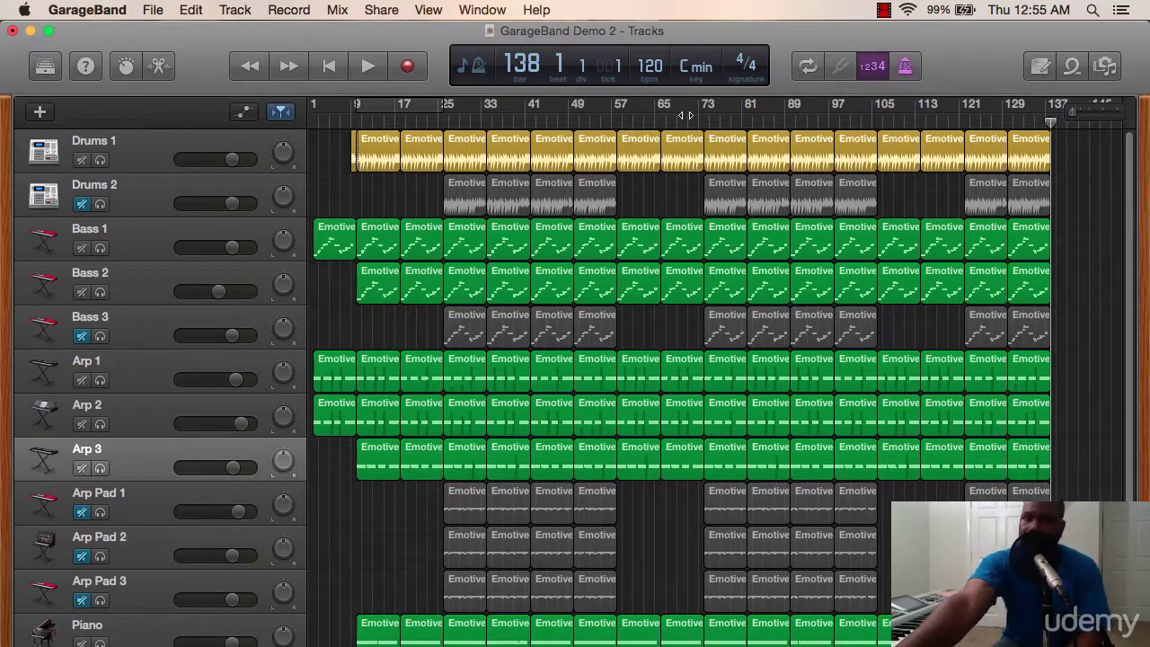
Play the song from the beginning and stop it at about bar 27.
{"action": "left_click", "coordinate": [322, 69]}
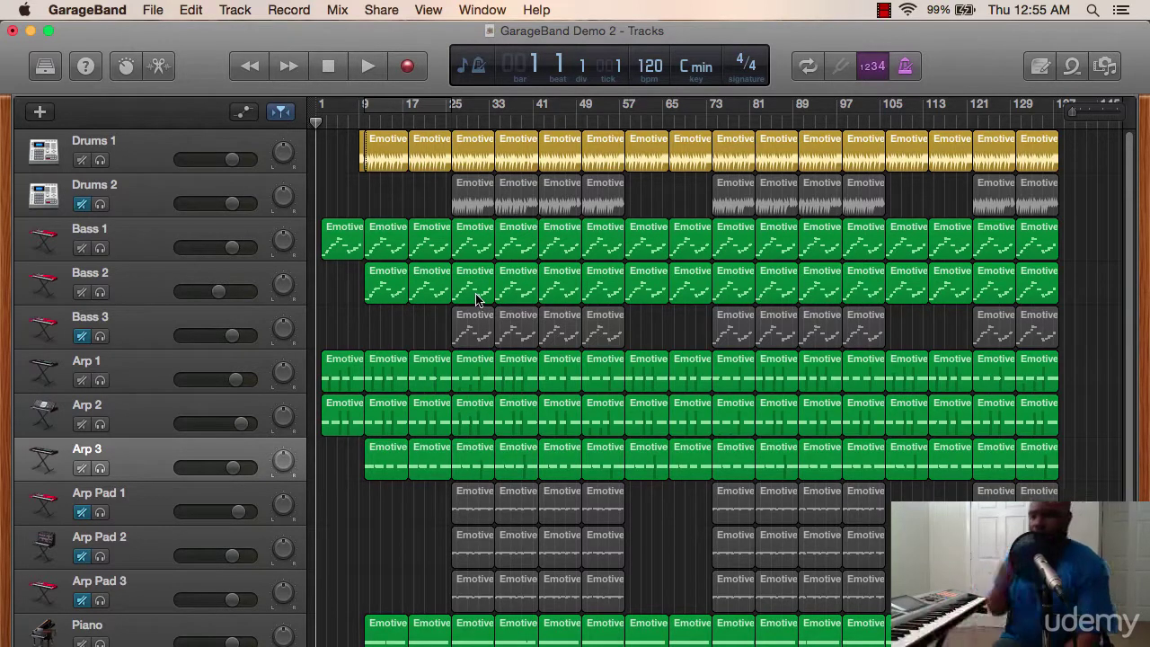
{"action": "key", "text": "space"}
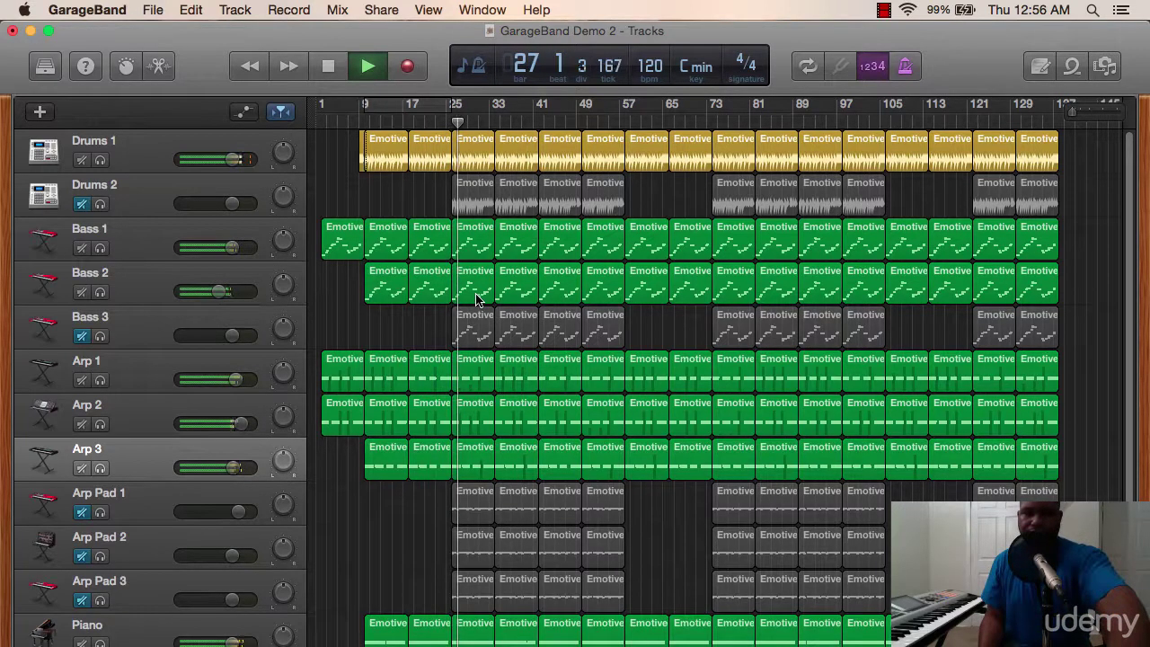
{"action": "key", "text": "space"}
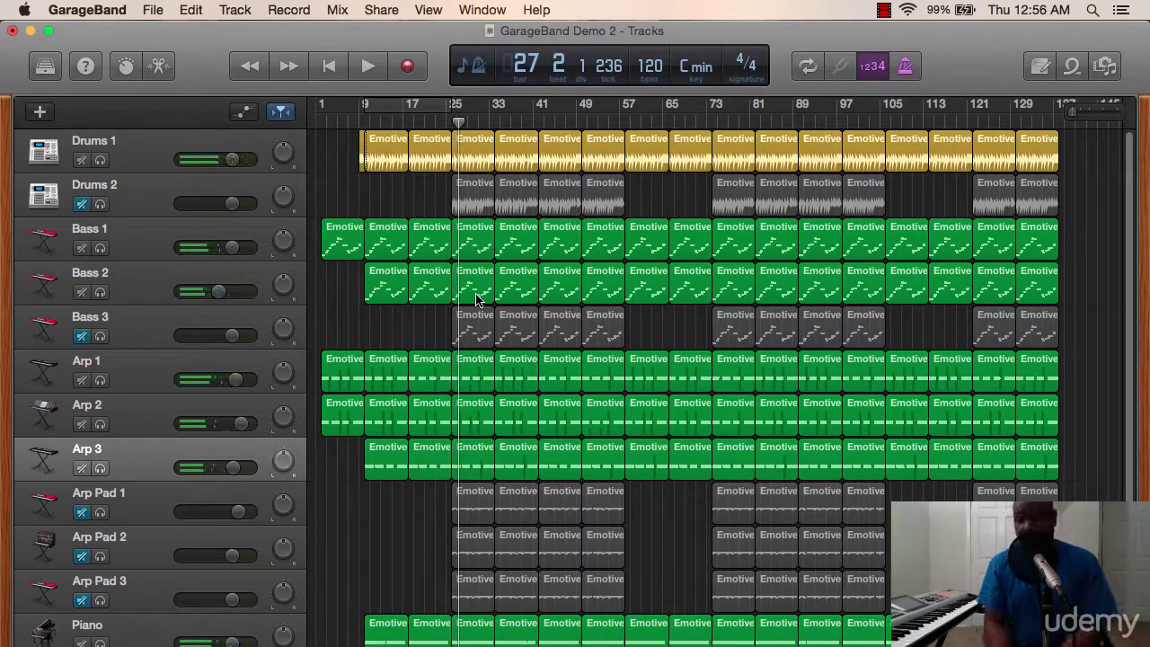
Move the playhead to bar 23 and turn on the cycle area, positioned so that it starts at bar 22.
{"action": "left_click", "coordinate": [434, 122]}
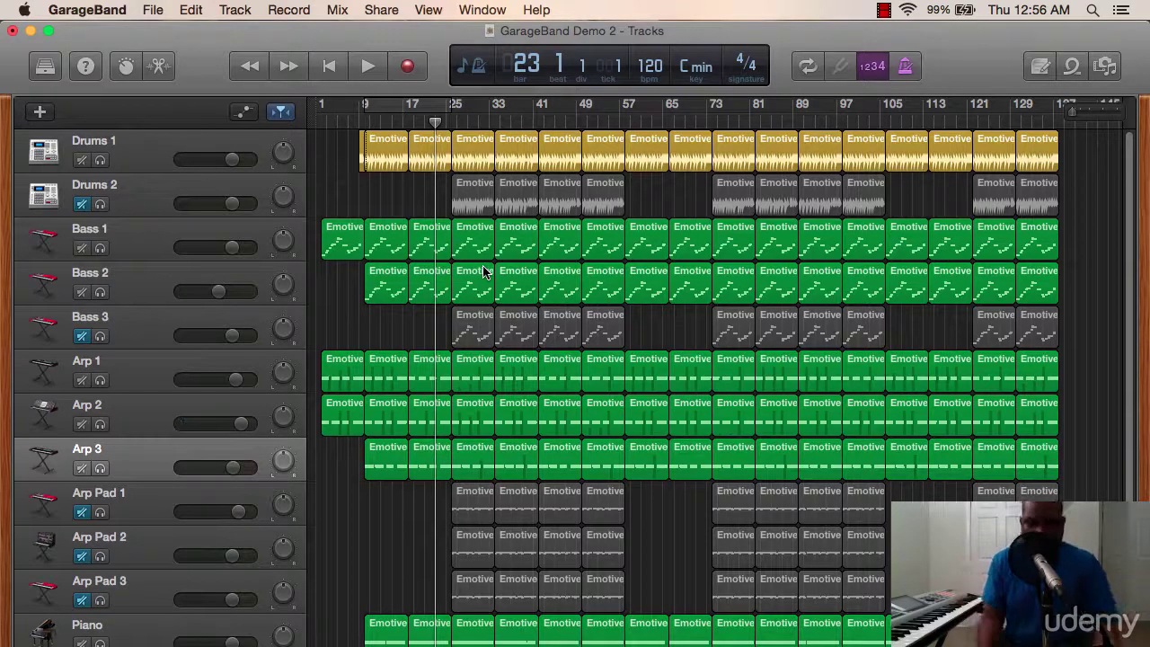
{"action": "left_click", "coordinate": [395, 104]}
{"action": "left_click_drag", "start_coordinate": [395, 104], "coordinate": [474, 106]}
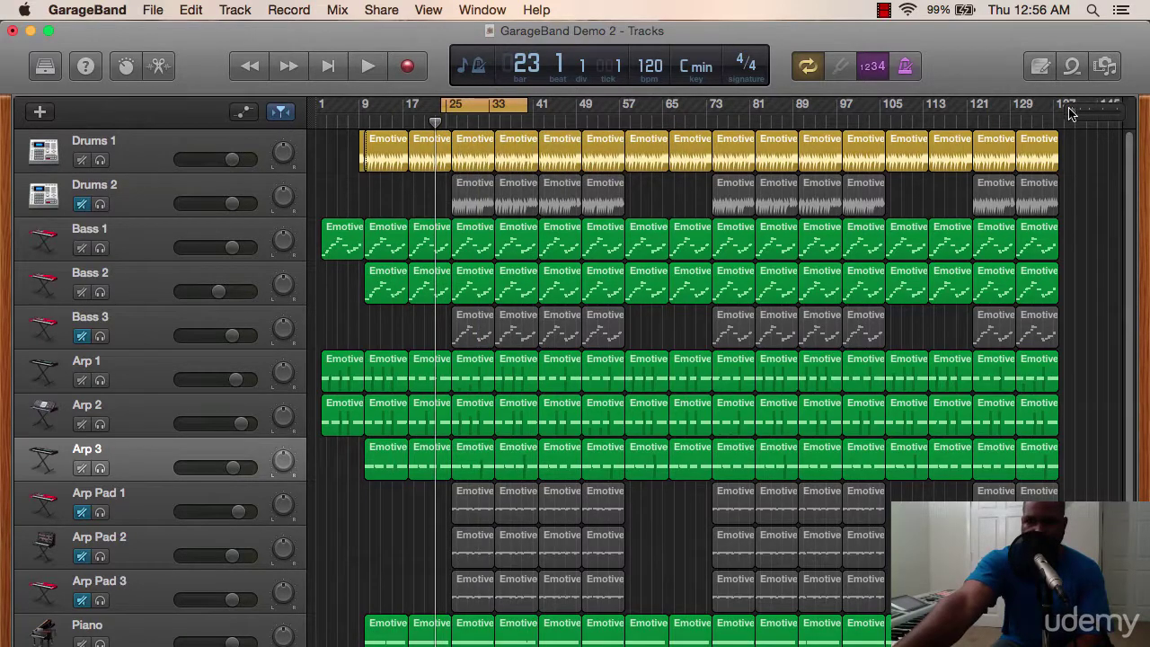
{"action": "mouse_move", "coordinate": [1072, 117]}
{"action": "left_mouse_down"}
{"action": "mouse_move", "coordinate": [1098, 117]}
{"action": "mouse_move", "coordinate": [1082, 117]}
{"action": "left_mouse_up"}
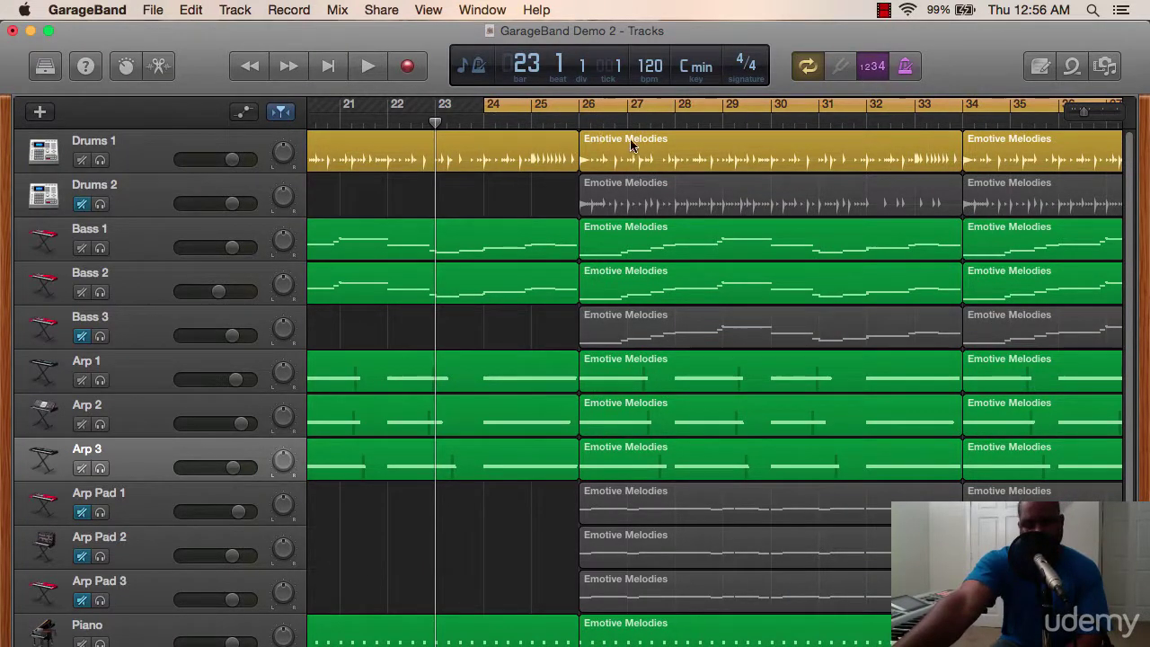
{"action": "left_click_drag", "start_coordinate": [653, 110], "coordinate": [562, 108]}
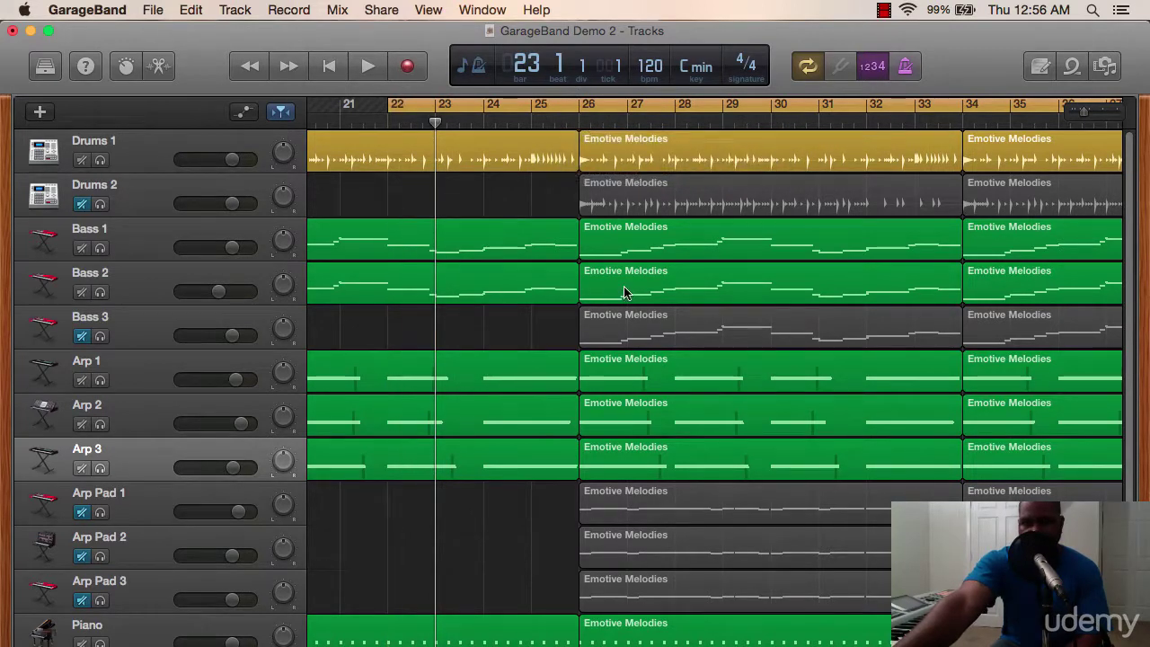
Delete the Drums 1 region spanning bars 26 to 34.
{"action": "scroll", "coordinate": [624, 287], "scroll_direction": "down", "scroll_amount": 3}
{"action": "scroll", "coordinate": [628, 262], "scroll_direction": "up", "scroll_amount": 3}
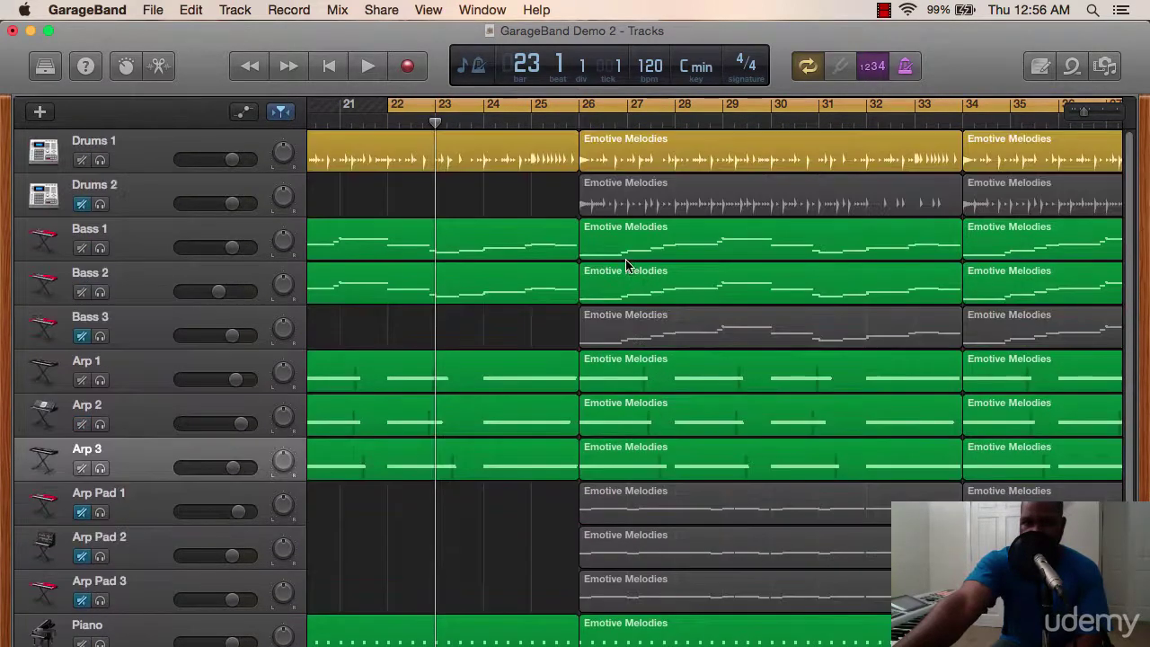
{"action": "left_click", "coordinate": [672, 156]}
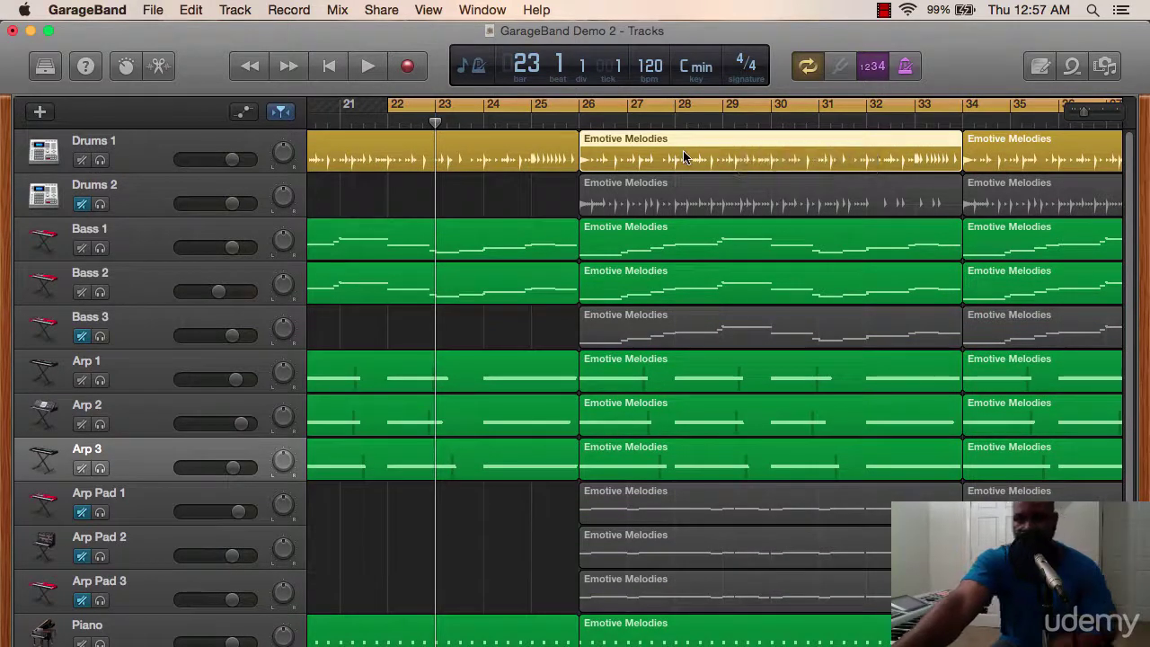
{"action": "key", "text": "Delete"}
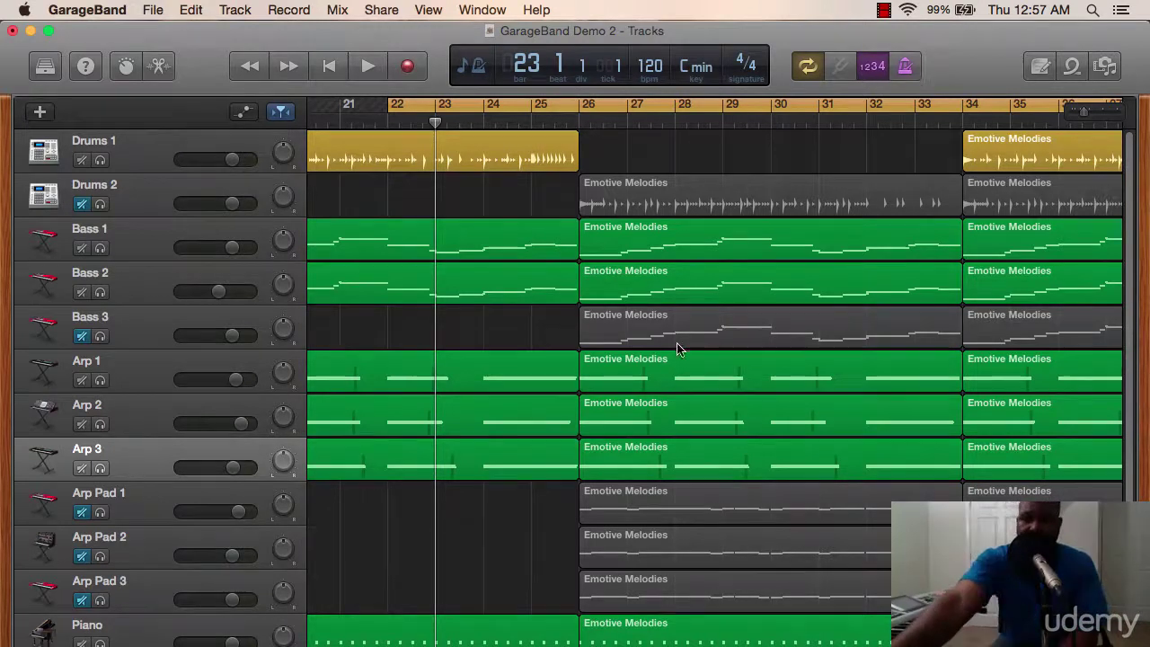
Delete the Piano and String regions spanning bars 26 to 34.
{"action": "scroll", "coordinate": [679, 351], "scroll_direction": "down", "scroll_amount": 2}
{"action": "scroll", "coordinate": [679, 351], "scroll_direction": "down", "scroll_amount": 1}
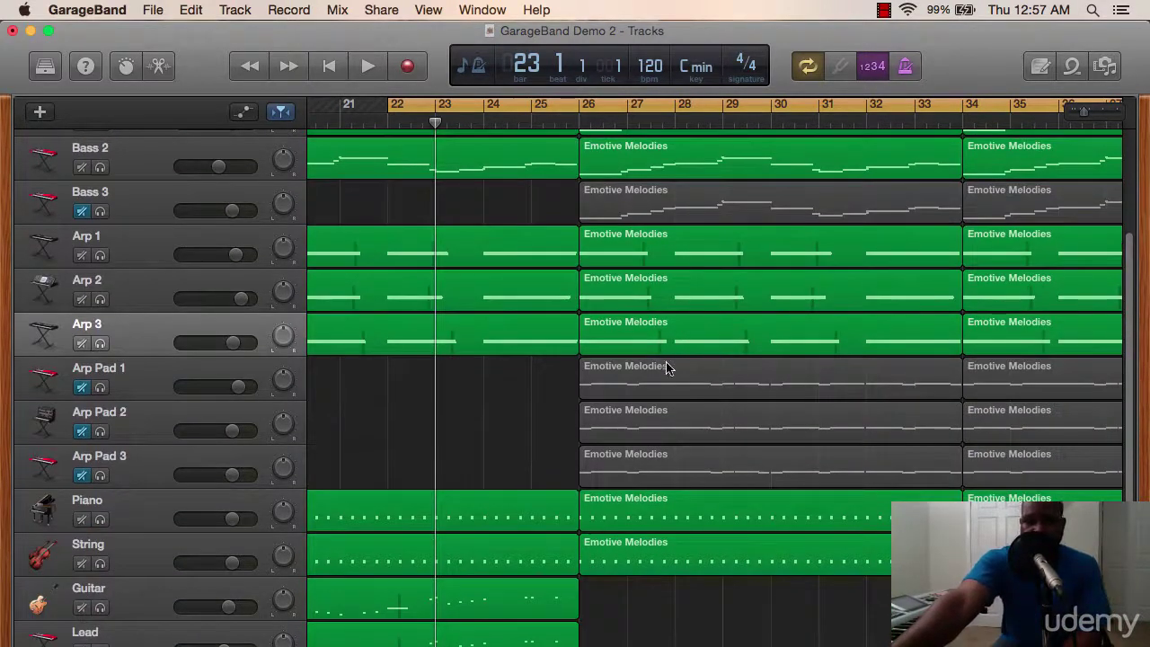
{"action": "left_click_drag", "start_coordinate": [670, 598], "coordinate": [697, 529]}
{"action": "key", "text": "Delete"}
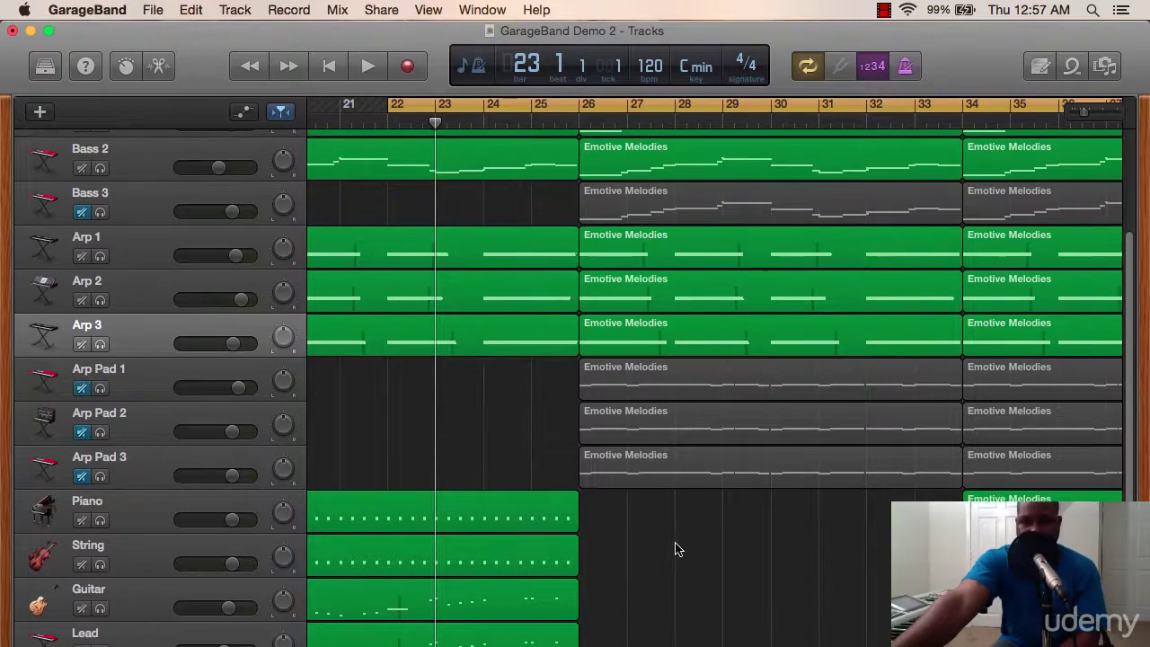
Delete the Arp 3 region spanning bars 26 to 34 and play the section up to about bar 28.
{"action": "scroll", "coordinate": [678, 550], "scroll_direction": "up", "scroll_amount": 2}
{"action": "scroll", "coordinate": [678, 549], "scroll_direction": "up", "scroll_amount": 1}
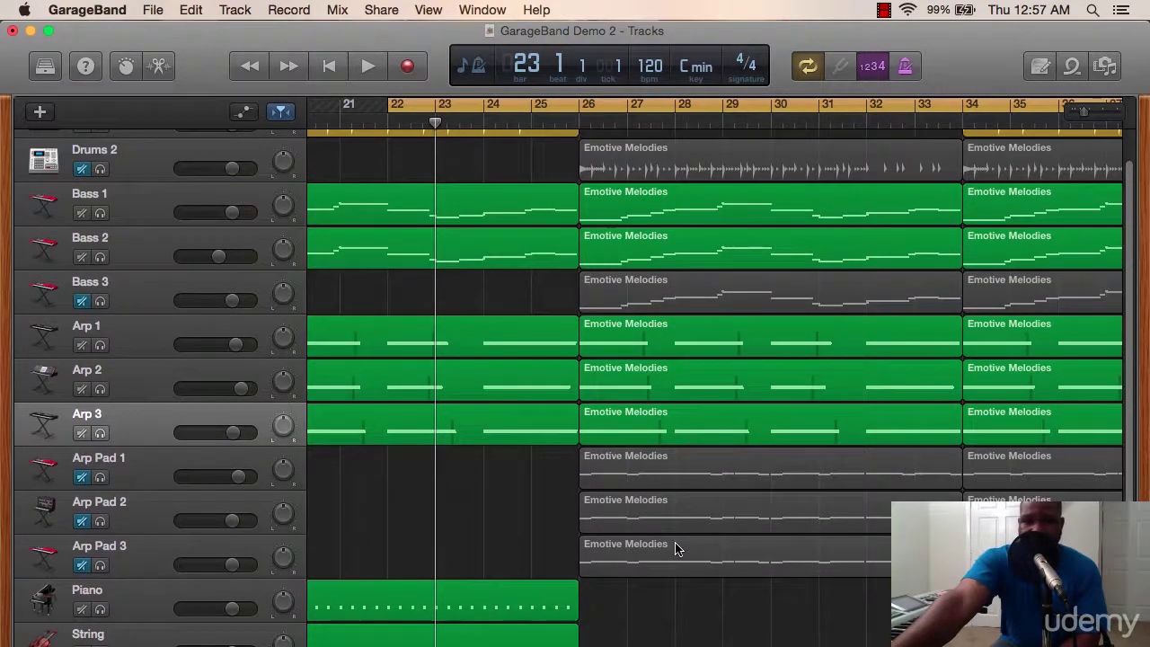
{"action": "scroll", "coordinate": [678, 549], "scroll_direction": "up", "scroll_amount": 1}
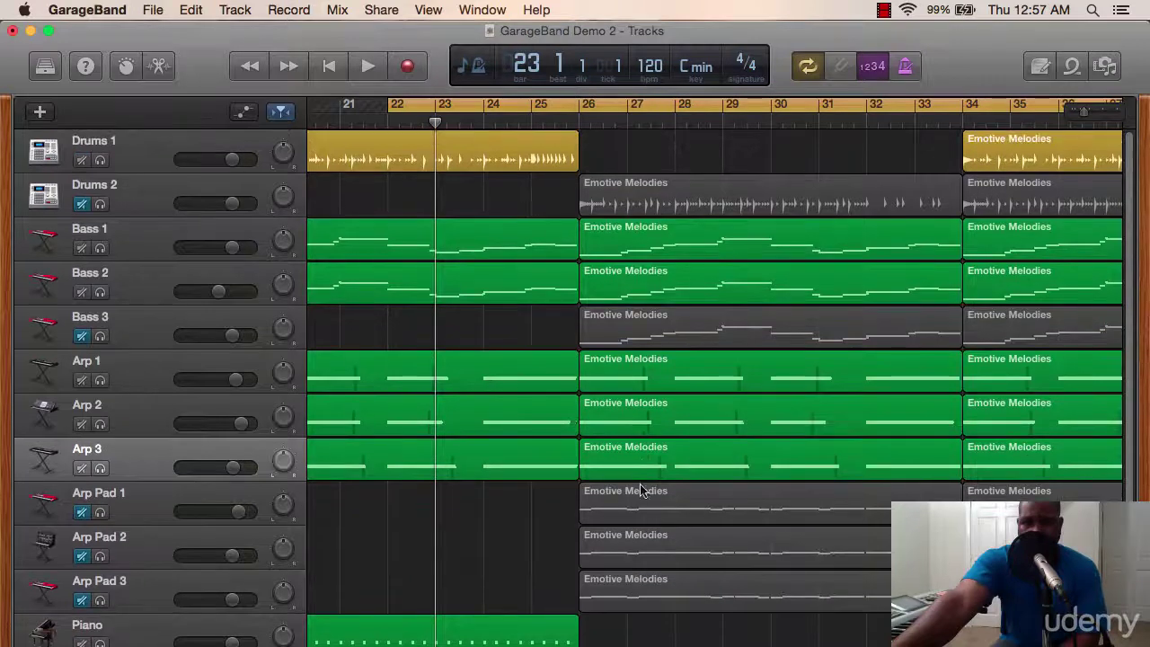
{"action": "left_click", "coordinate": [647, 462]}
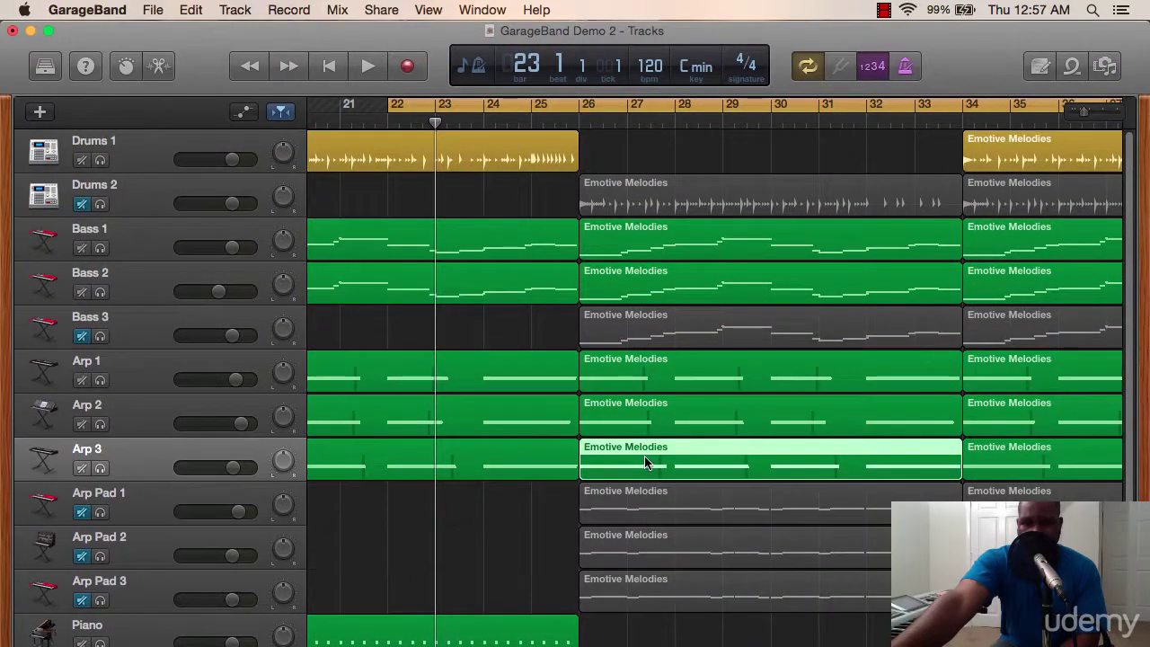
{"action": "key", "text": "Delete"}
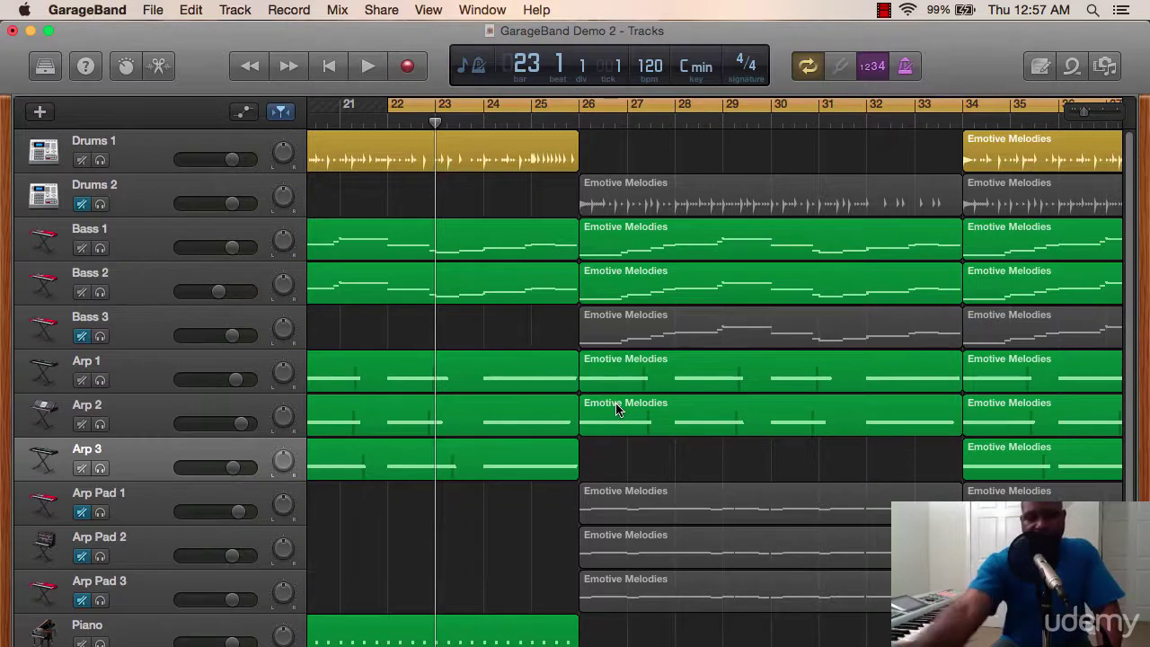
{"action": "key", "text": "space"}
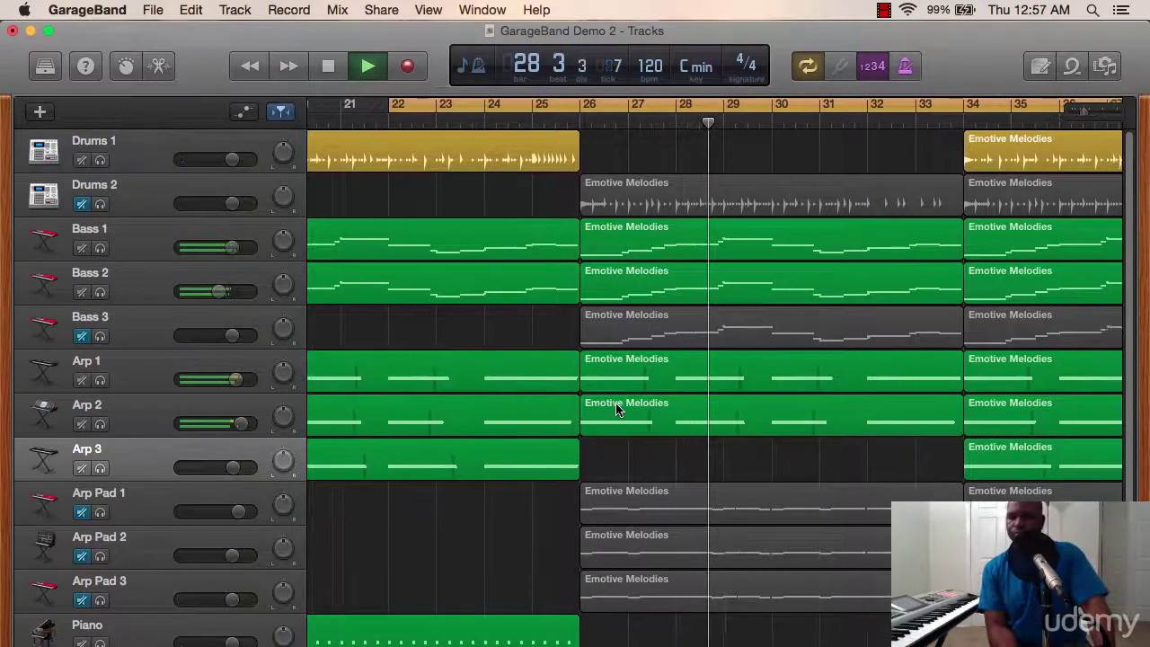
{"action": "key", "text": "space"}
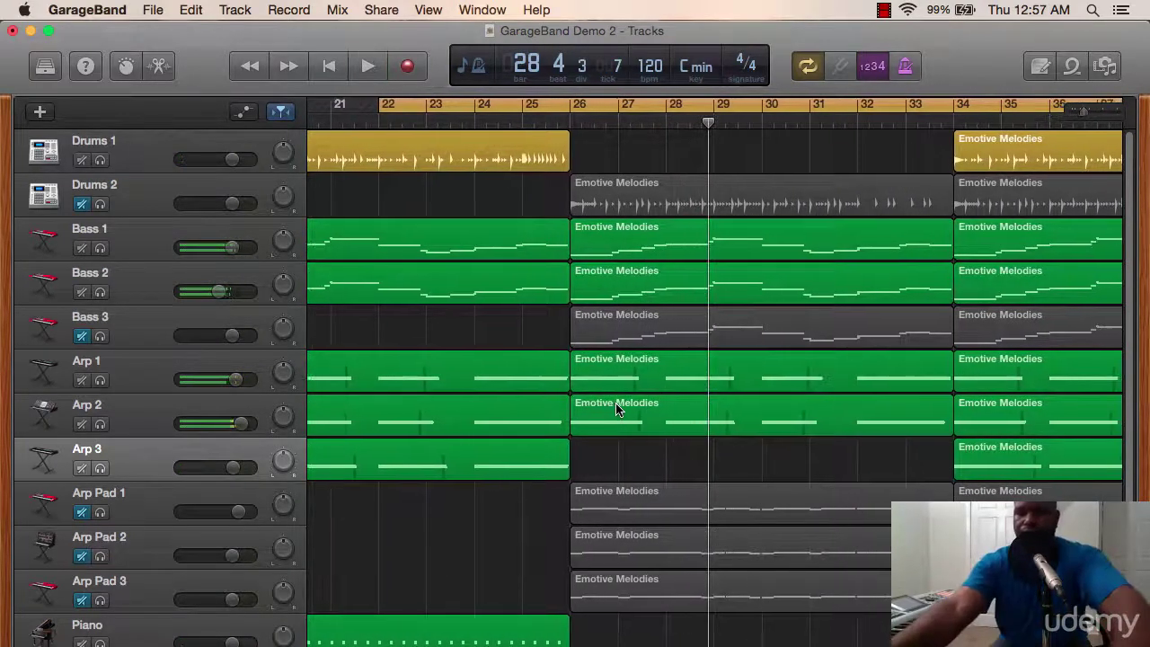
Delete the Bass 2 and Arp 1 regions spanning bars 26 to 34 and play the section up to bar 29.
{"action": "left_click", "coordinate": [667, 284]}
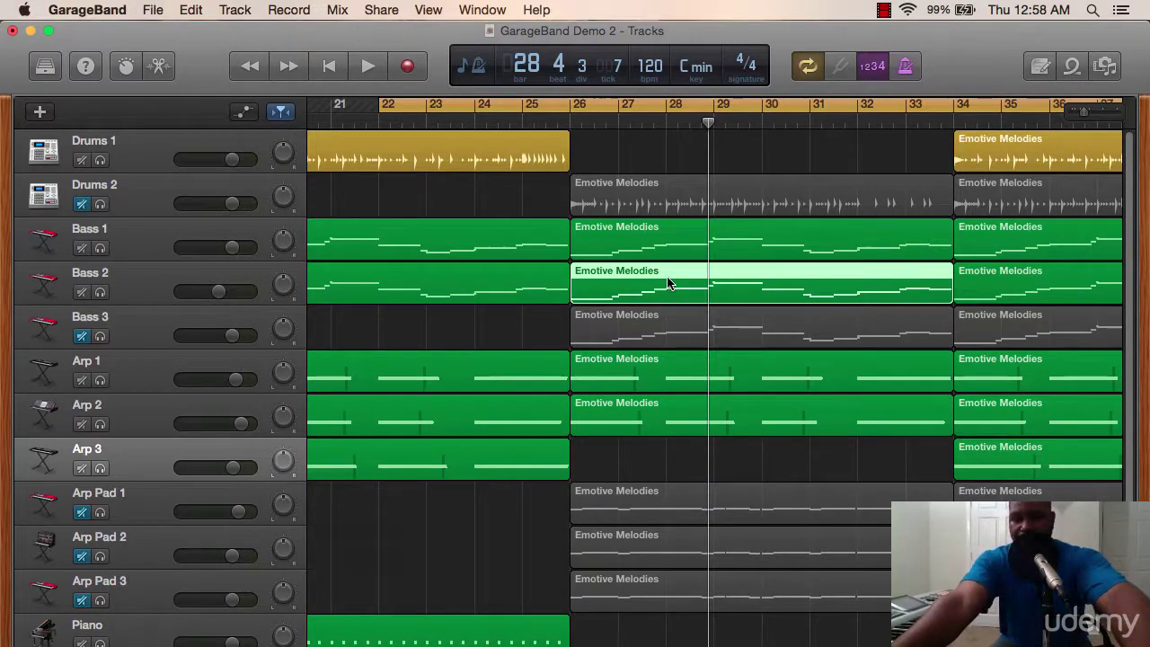
{"action": "key", "text": "Delete"}
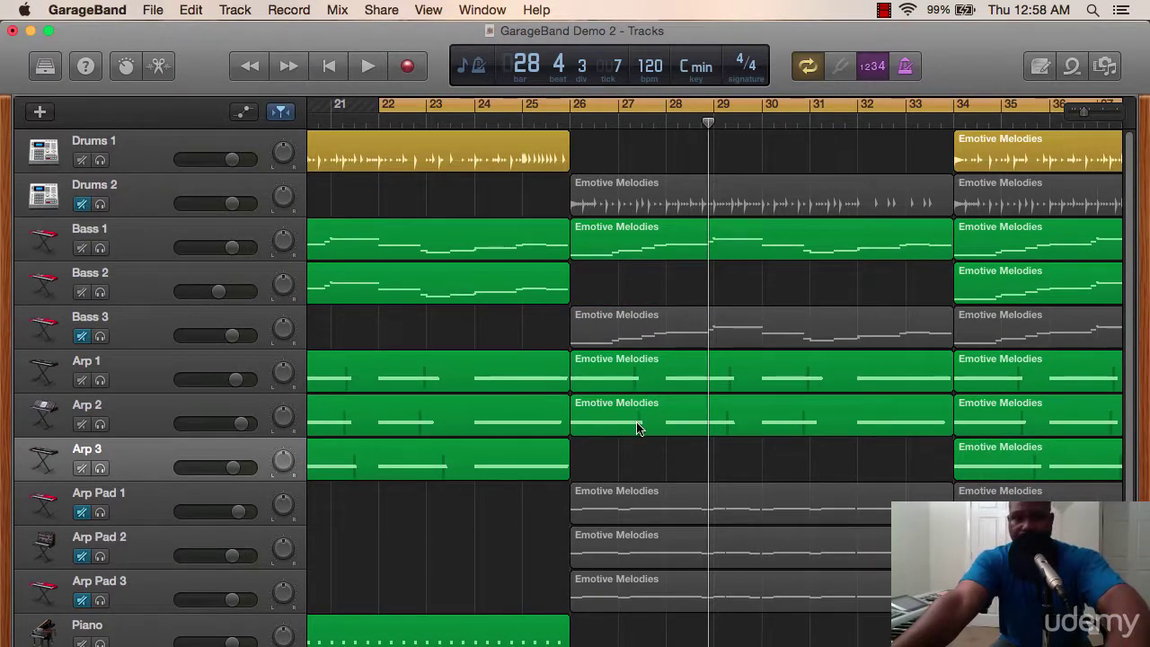
{"action": "scroll", "coordinate": [636, 428], "scroll_direction": "left", "scroll_amount": 5}
{"action": "left_click", "coordinate": [934, 375]}
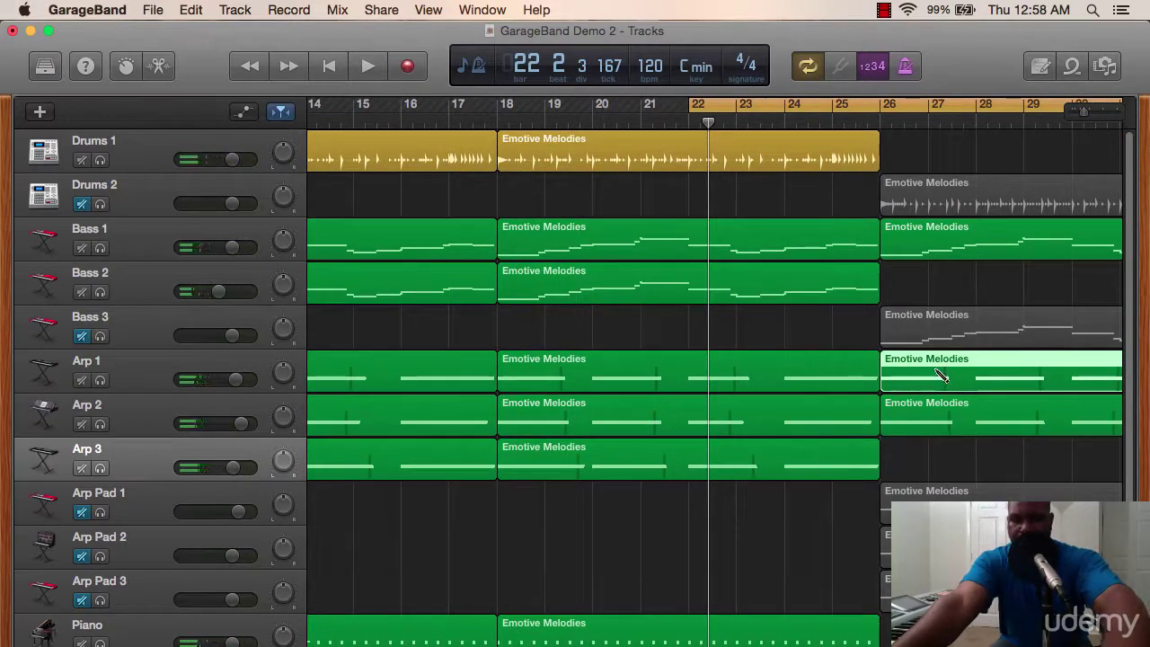
{"action": "key", "text": "Delete"}
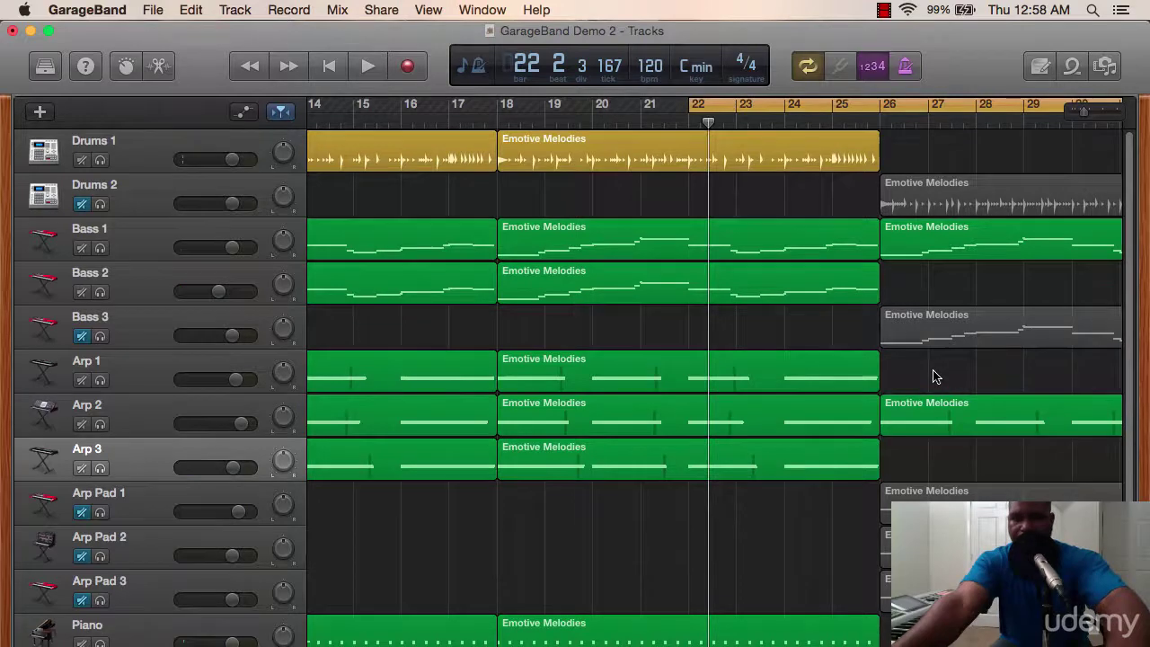
{"action": "key", "text": "space"}
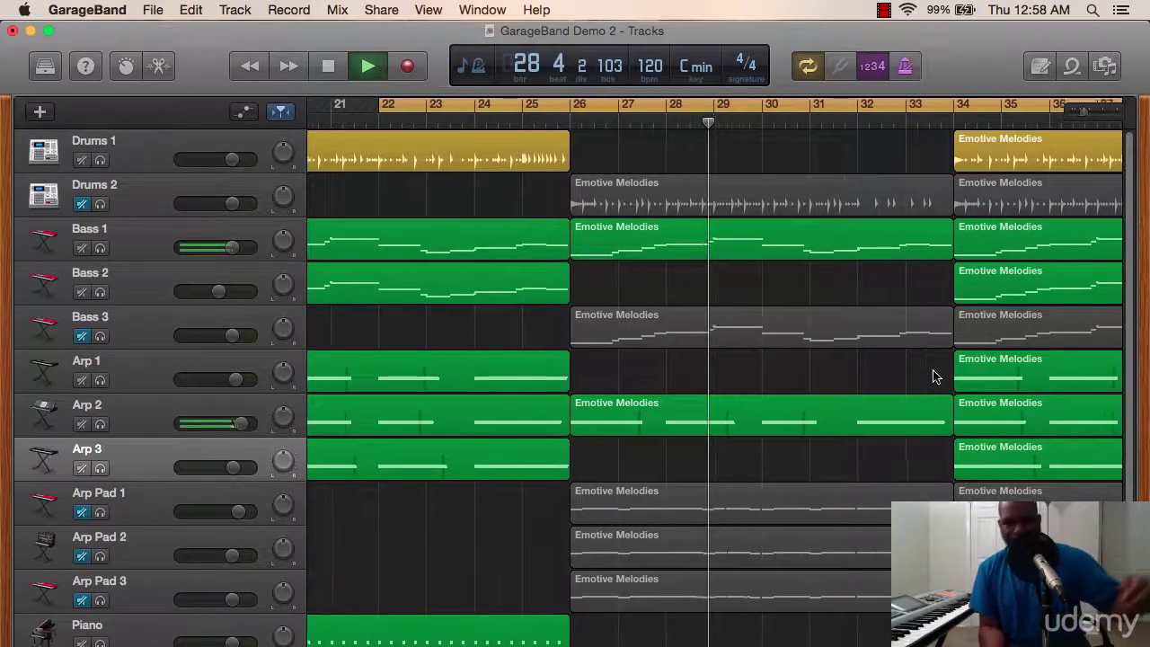
{"action": "key", "text": "space"}
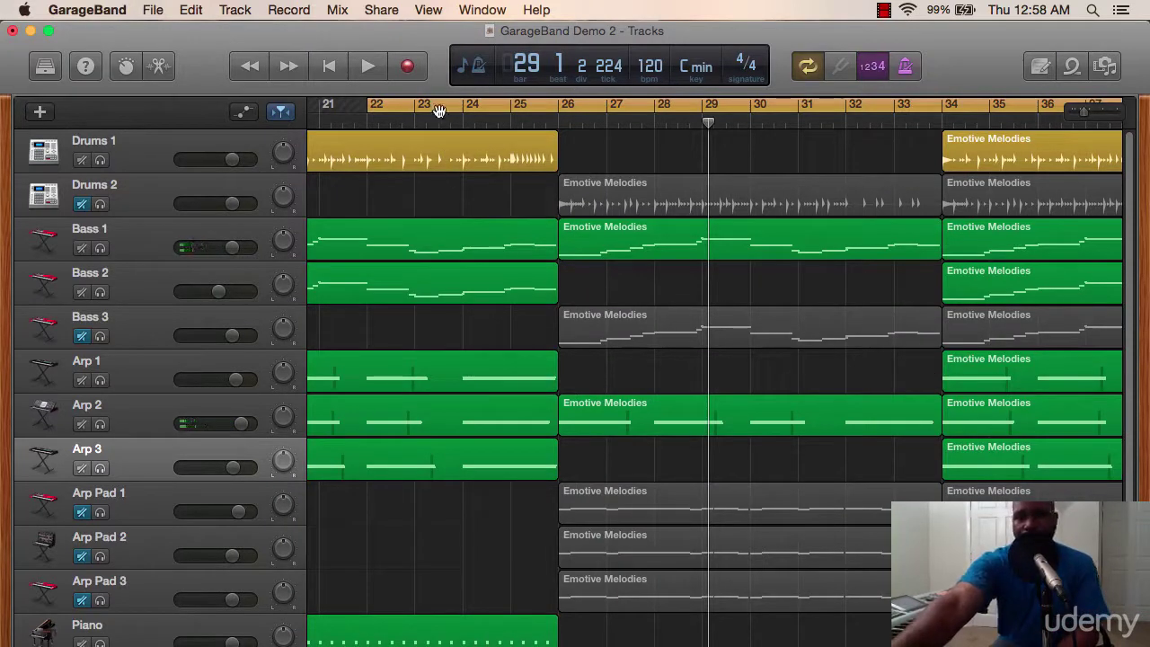
Move the cycle area to start at bar 26 and delete the Bass 3 and Arp Pad 1 to 3 regions spanning bars 26 to 34.
{"action": "left_click_drag", "start_coordinate": [438, 112], "coordinate": [627, 111]}
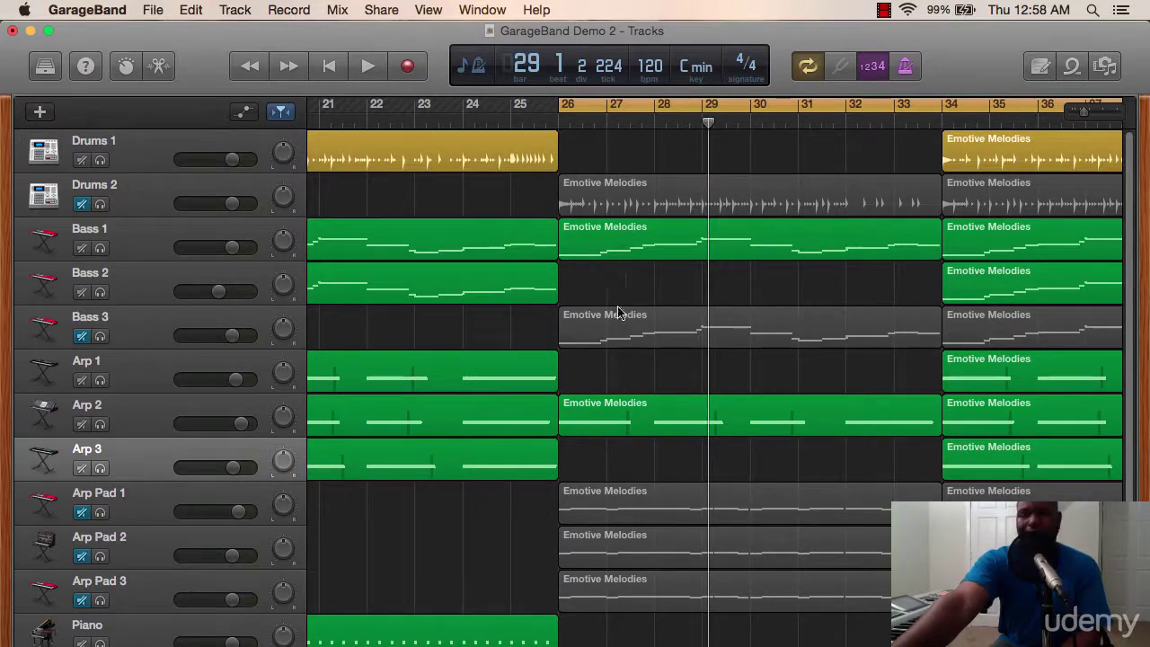
{"action": "left_click", "coordinate": [631, 338]}
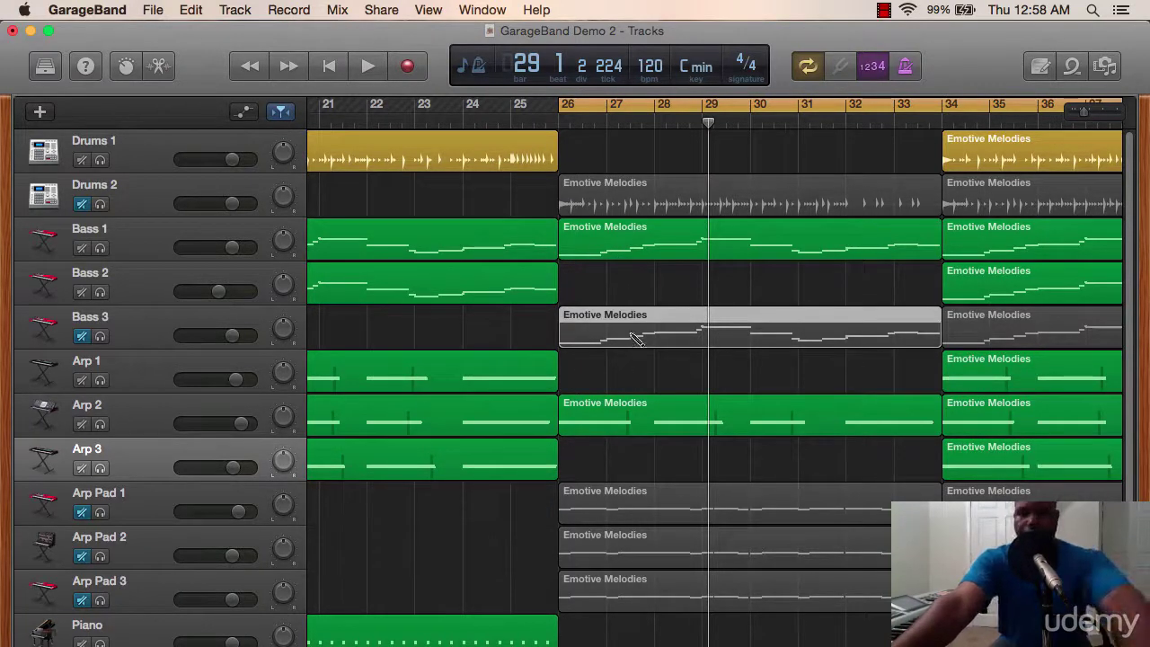
{"action": "key", "text": "Delete"}
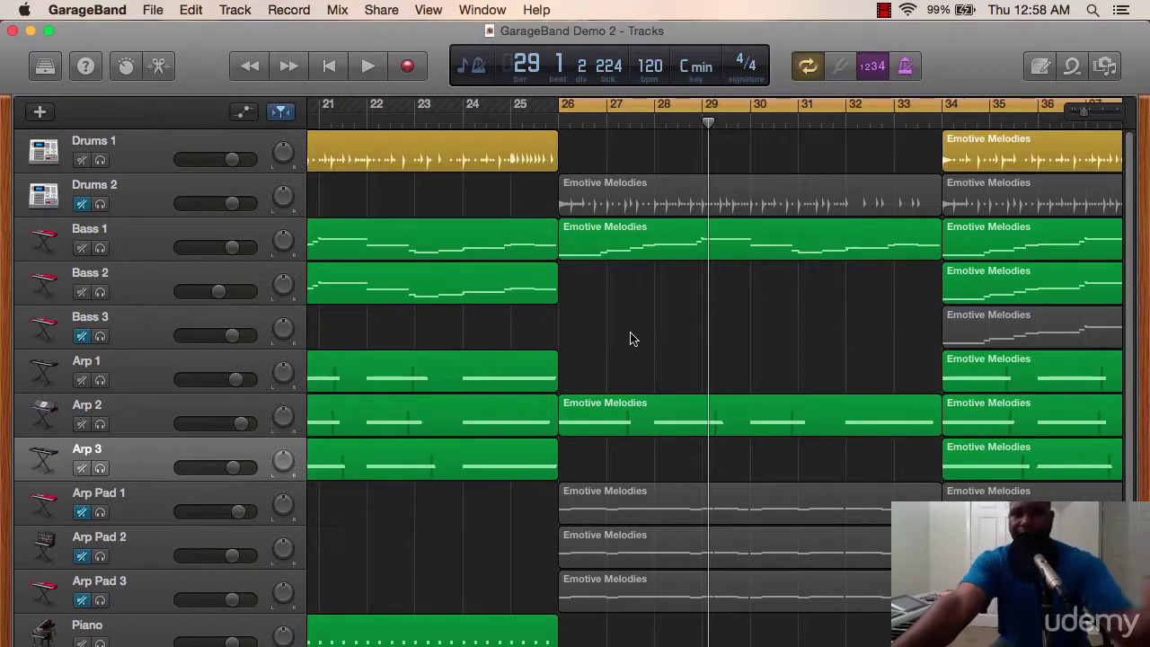
{"action": "left_click_drag", "start_coordinate": [624, 470], "coordinate": [636, 600]}
{"action": "key", "text": "Delete"}
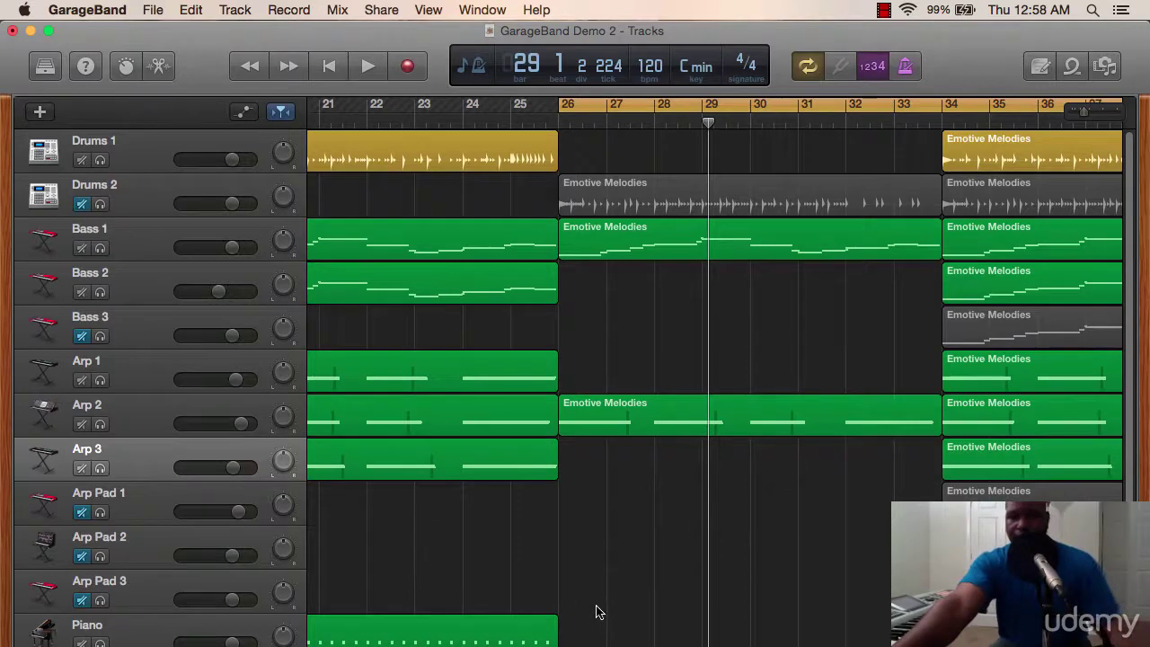
Delete the Drums 2 region spanning bars 26 to 34 and briefly play the section from bar 26.
{"action": "scroll", "coordinate": [602, 616], "scroll_direction": "down", "scroll_amount": 3}
{"action": "scroll", "coordinate": [614, 626], "scroll_direction": "up", "scroll_amount": 3}
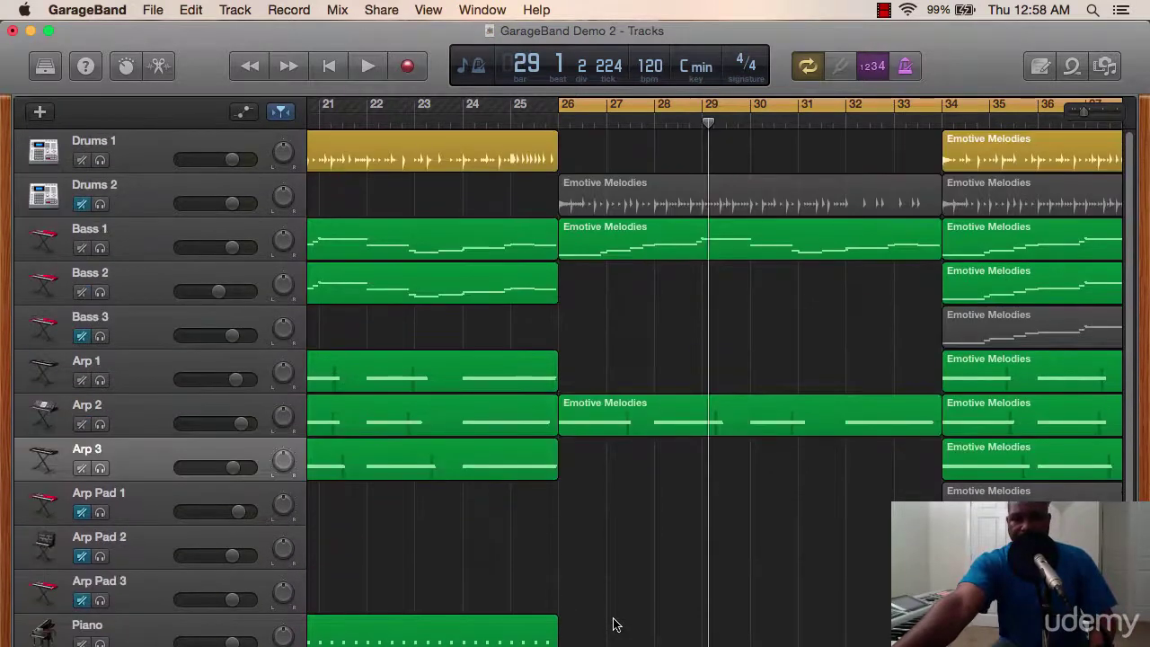
{"action": "left_click", "coordinate": [640, 205]}
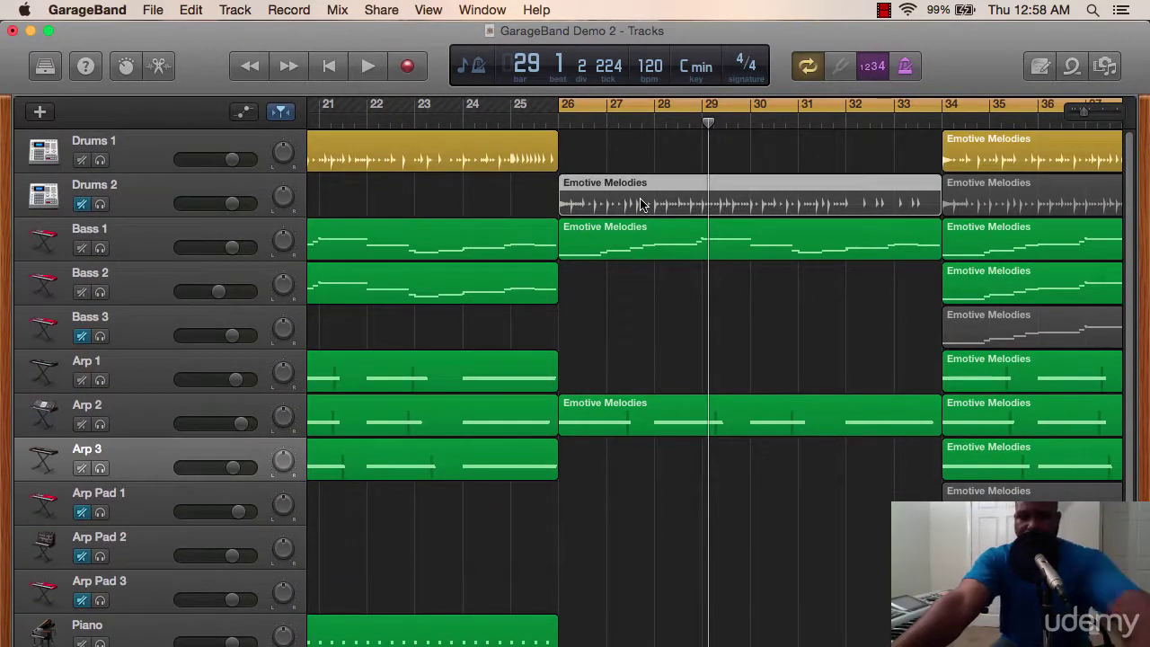
{"action": "key", "text": "Delete"}
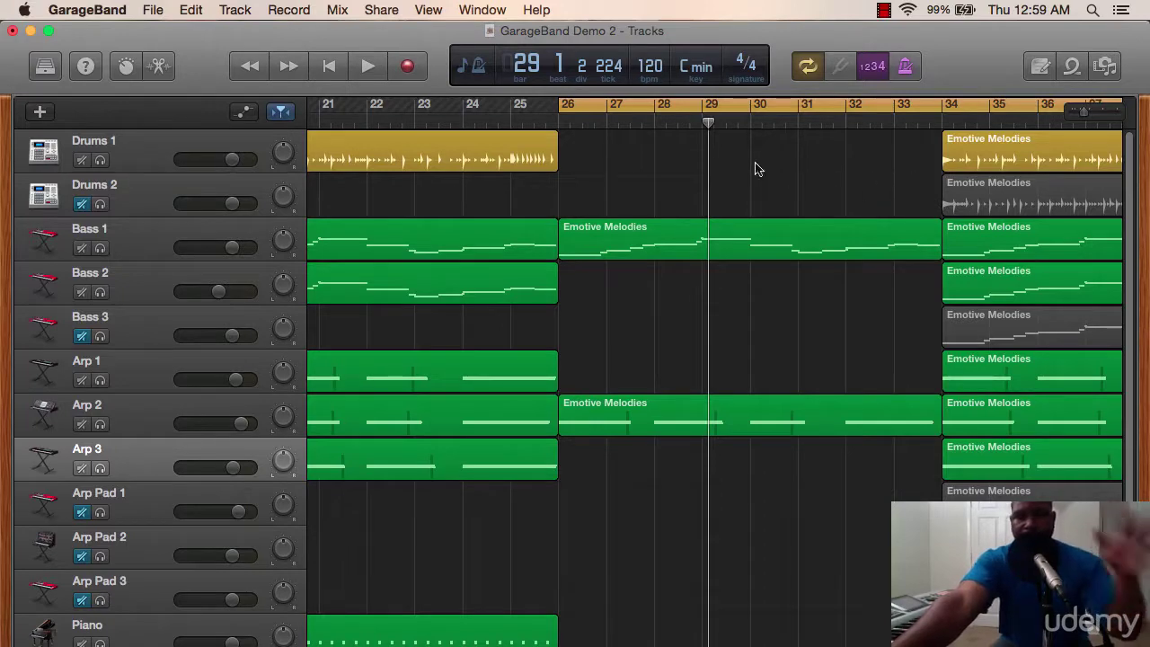
{"action": "key", "text": "space"}
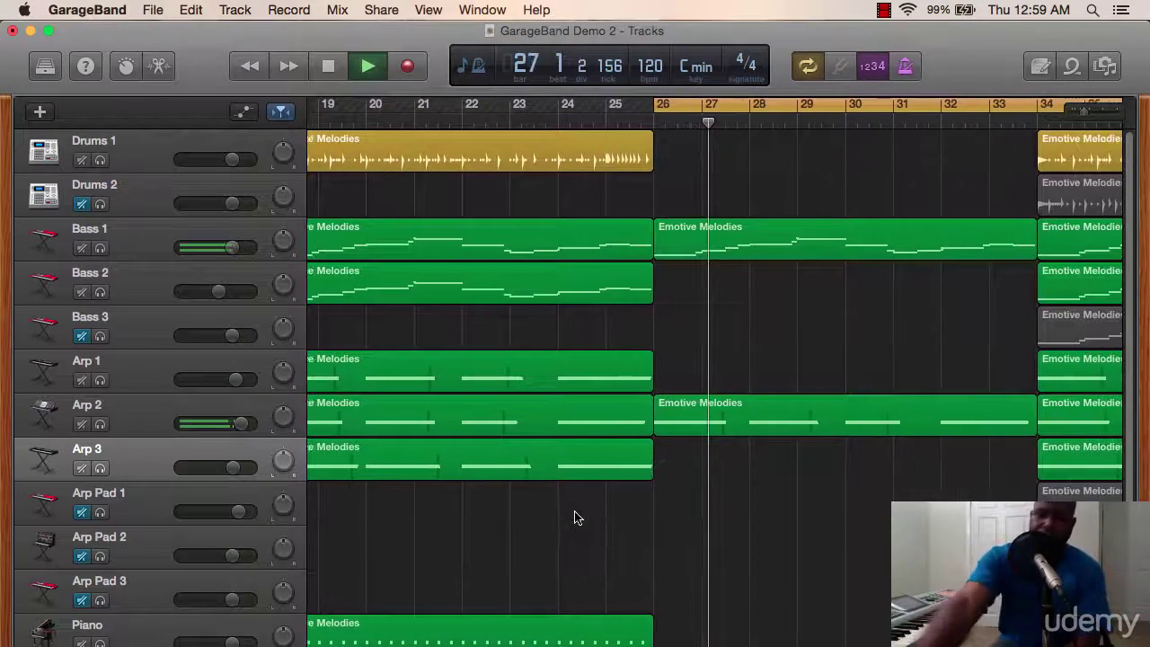
{"action": "key", "text": "space"}
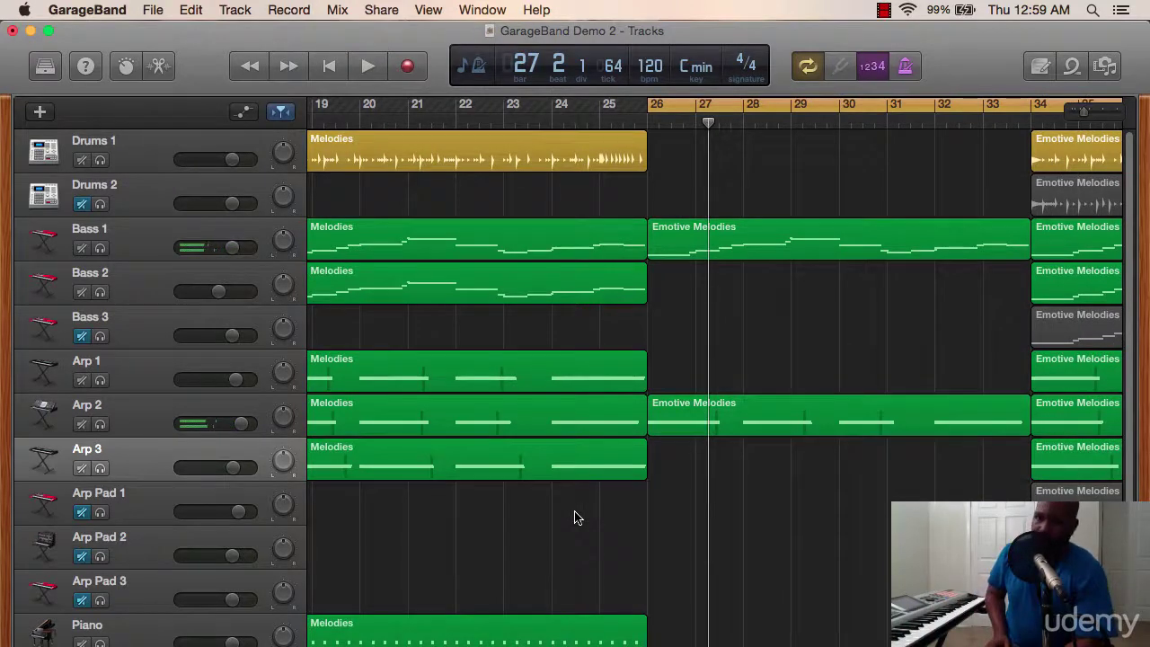
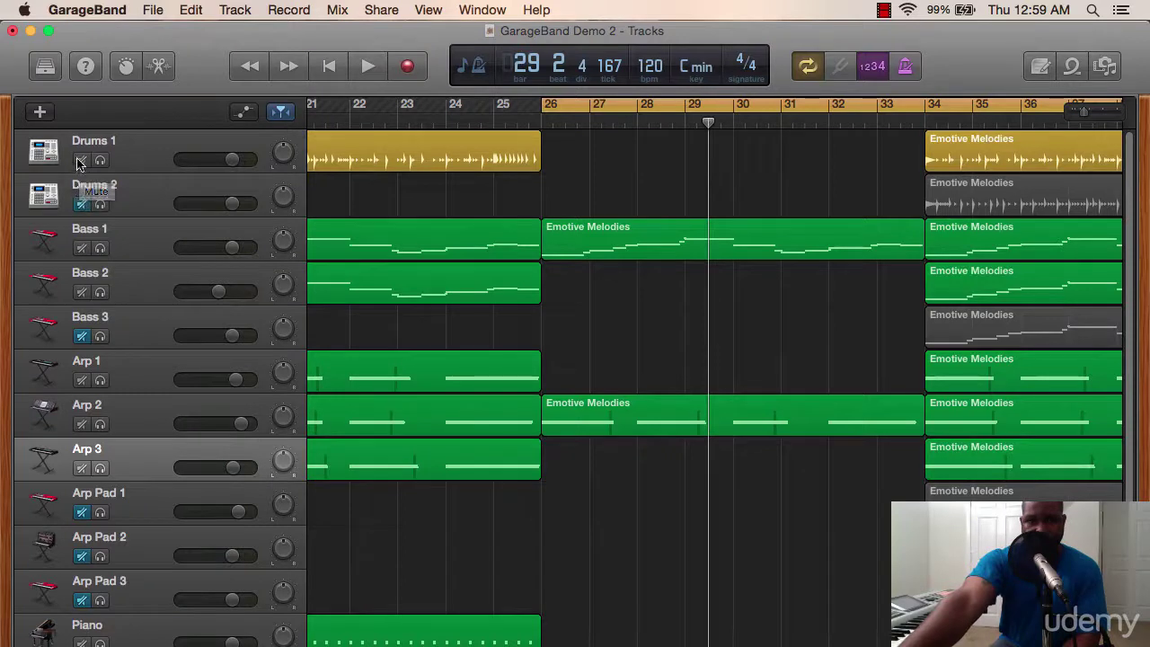
Mute the Drums 1, Bass 2, Arp 1, Piano and String tracks, keeping Bass 1, Arp 2 and Arp 3 audible.
{"action": "left_click", "coordinate": [81, 160]}
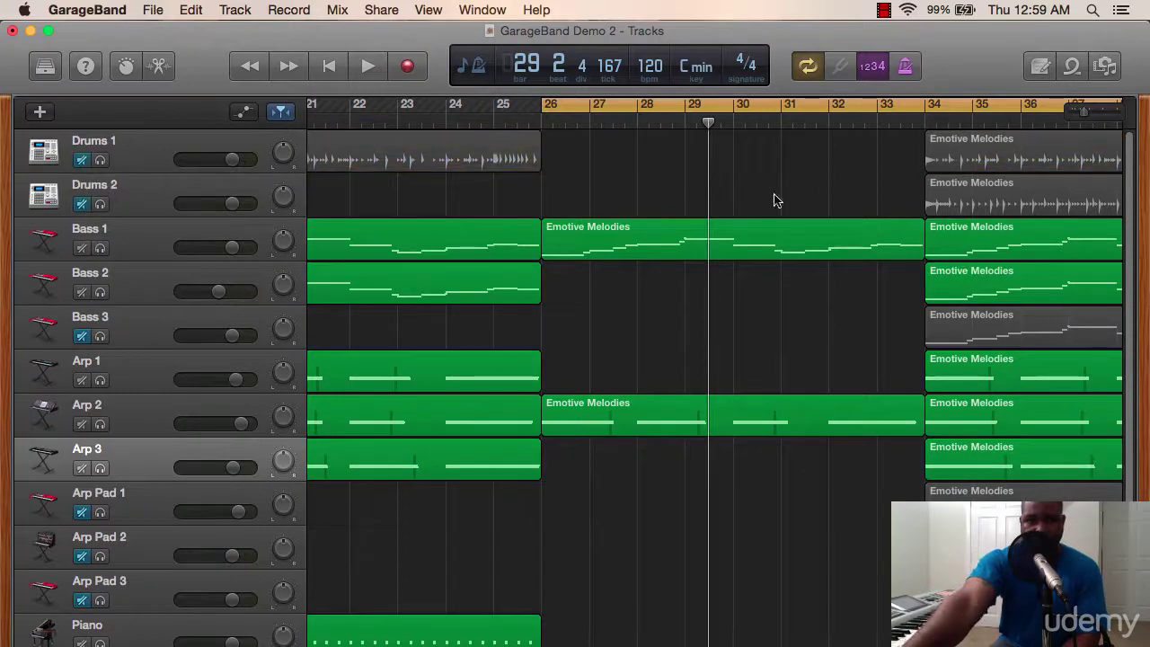
{"action": "left_click", "coordinate": [82, 293]}
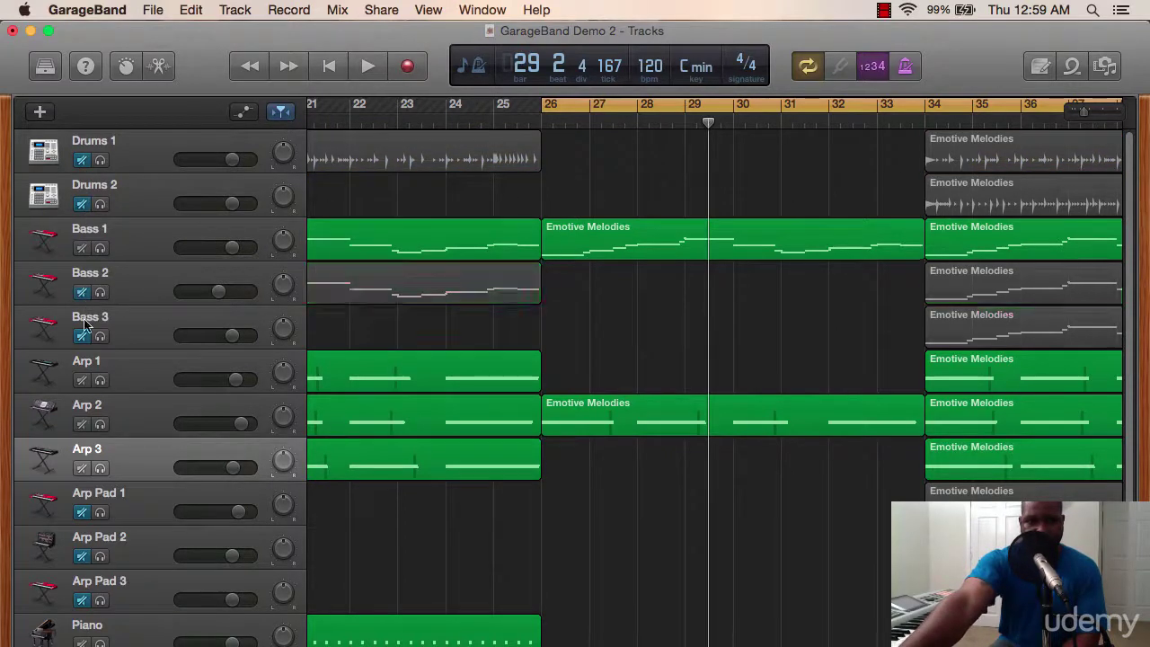
{"action": "left_click_drag", "start_coordinate": [82, 380], "coordinate": [85, 404]}
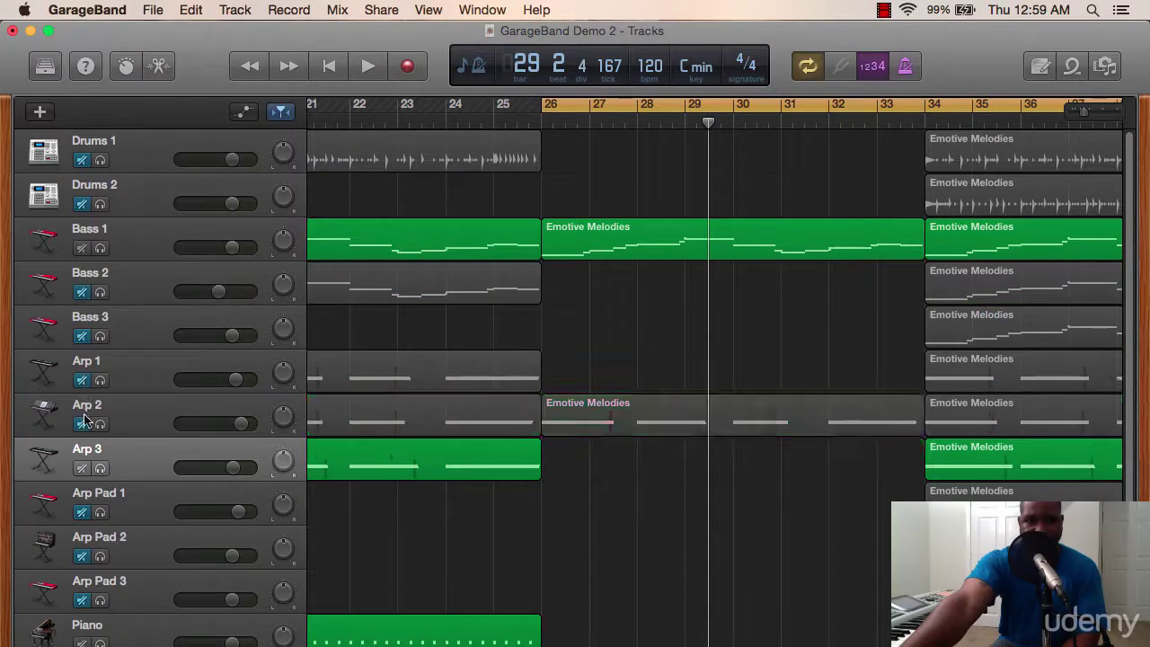
{"action": "left_click", "coordinate": [83, 422]}
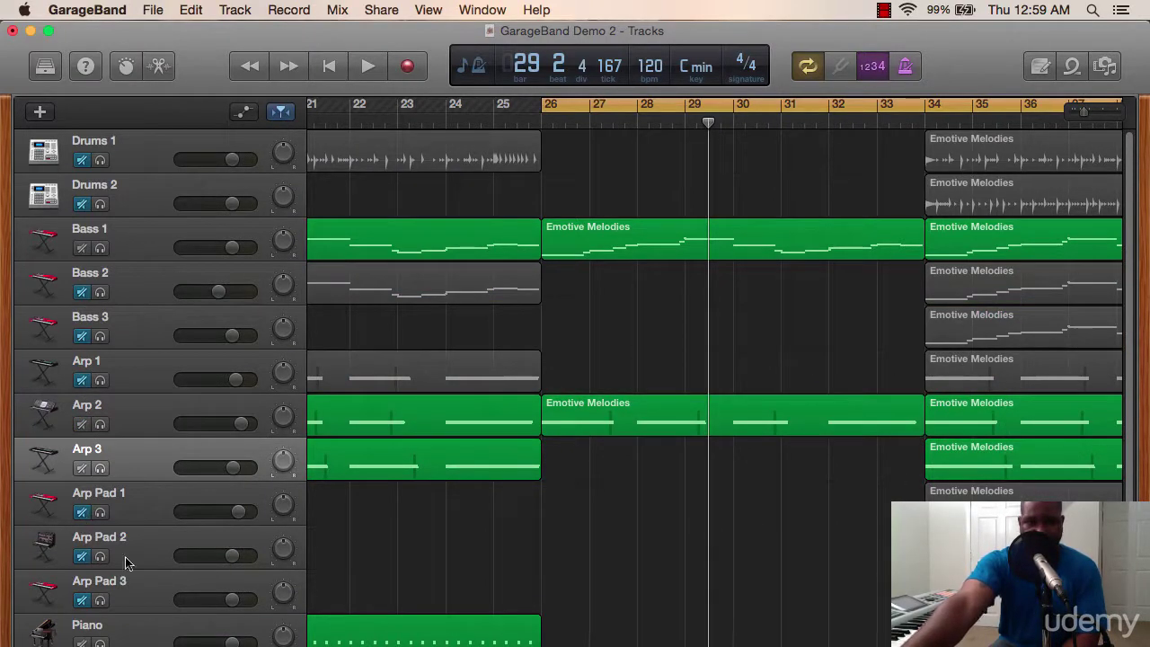
{"action": "scroll", "coordinate": [380, 546], "scroll_direction": "down", "scroll_amount": 5}
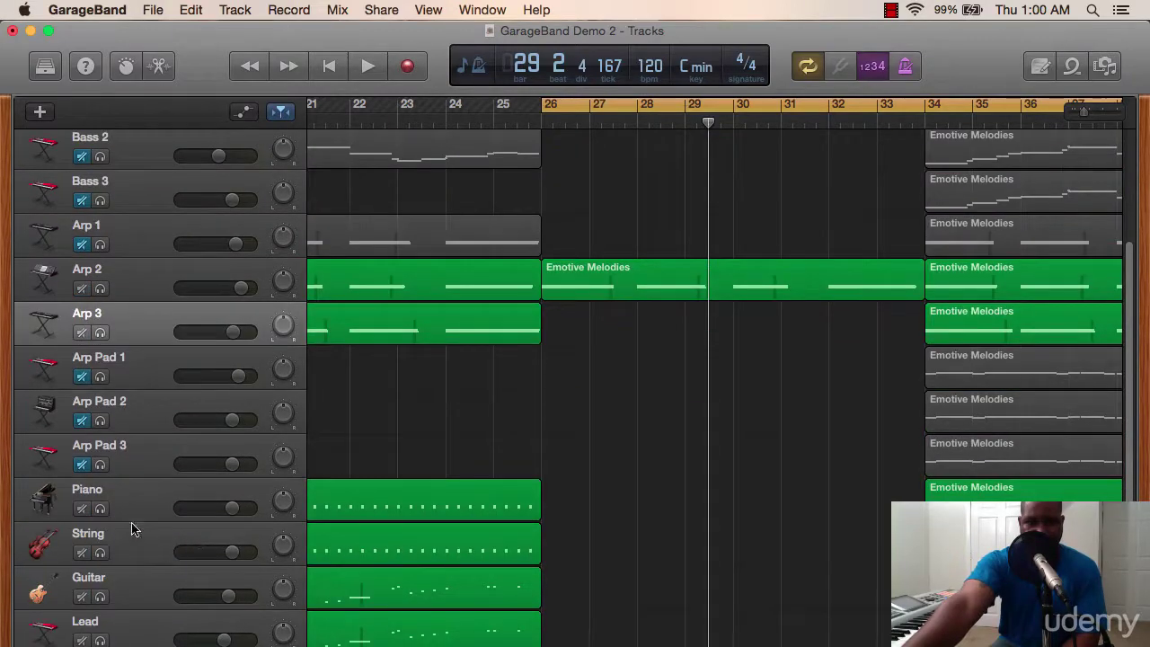
{"action": "left_click_drag", "start_coordinate": [82, 510], "coordinate": [83, 552]}
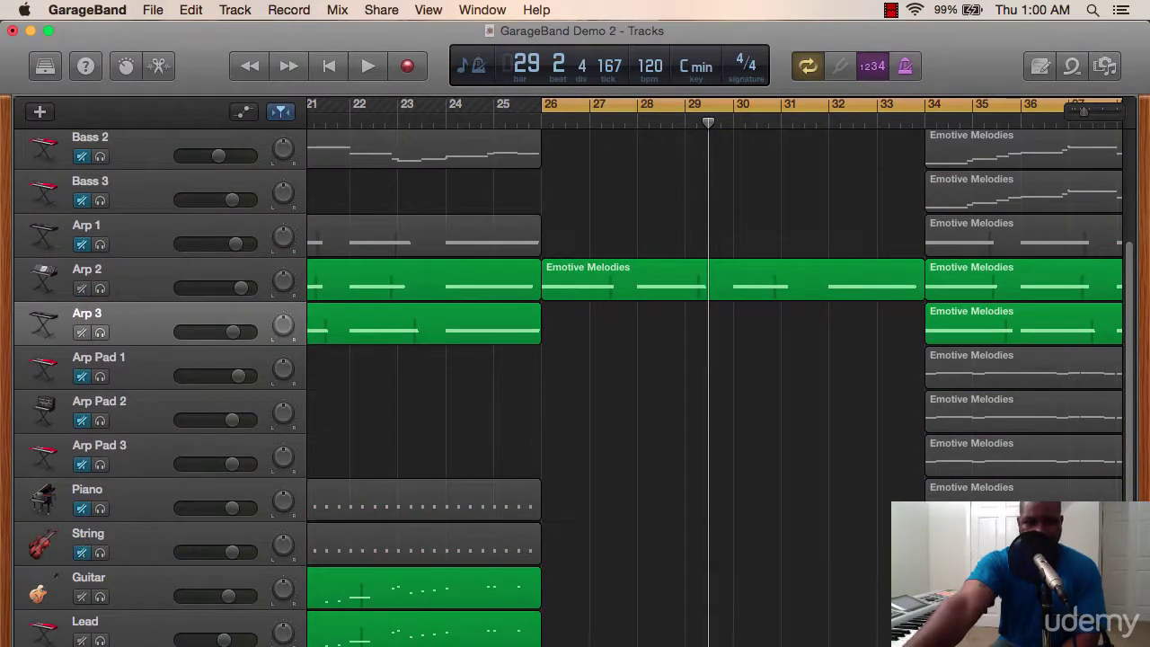
Play the thinned-out section from bar 26 with the reduced set of tracks.
{"action": "scroll", "coordinate": [714, 386], "scroll_direction": "right", "scroll_amount": 6}
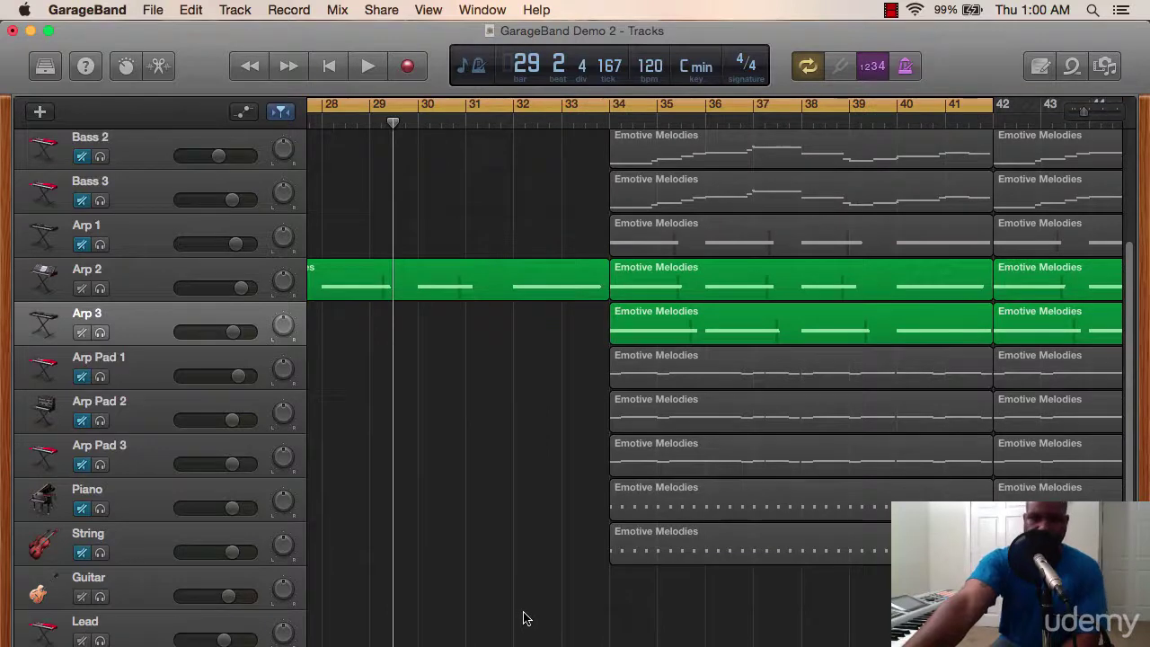
{"action": "key", "text": "Return"}
{"action": "key", "text": "space"}
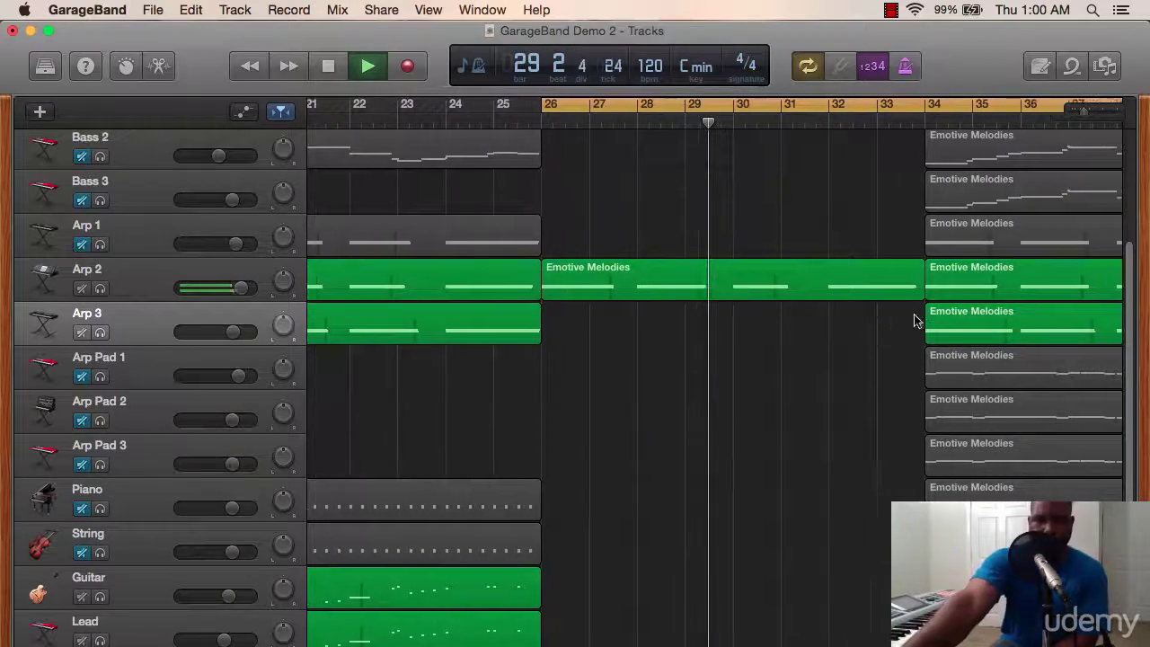
{"action": "scroll", "coordinate": [875, 342], "scroll_direction": "up", "scroll_amount": 1}
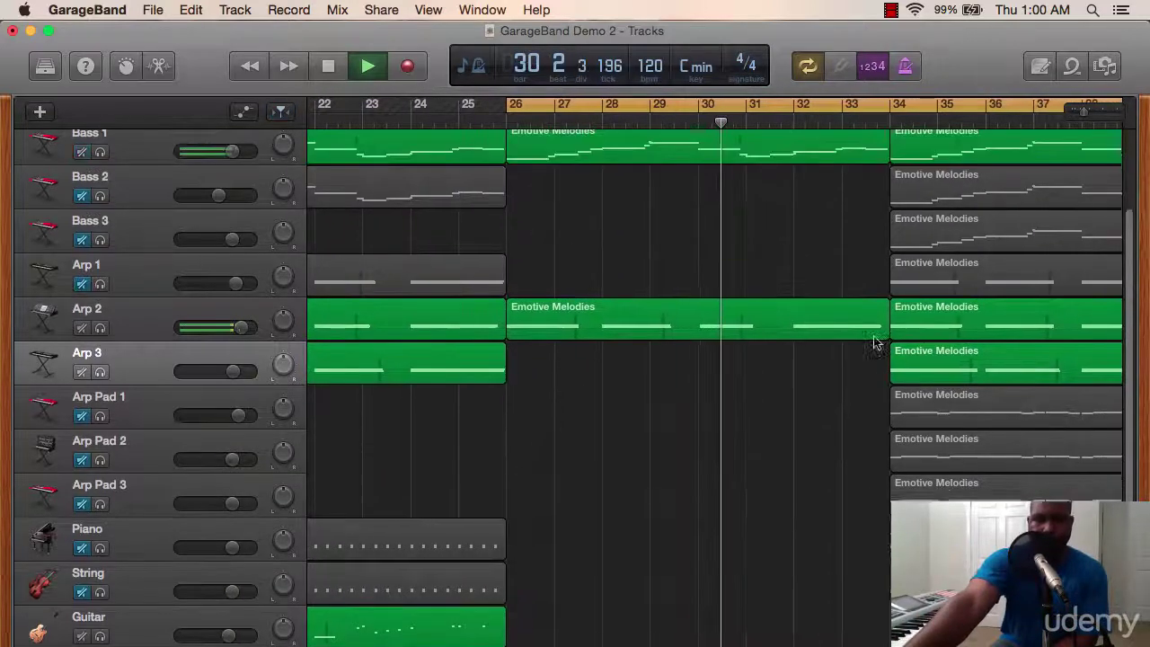
{"action": "scroll", "coordinate": [875, 342], "scroll_direction": "up", "scroll_amount": 3}
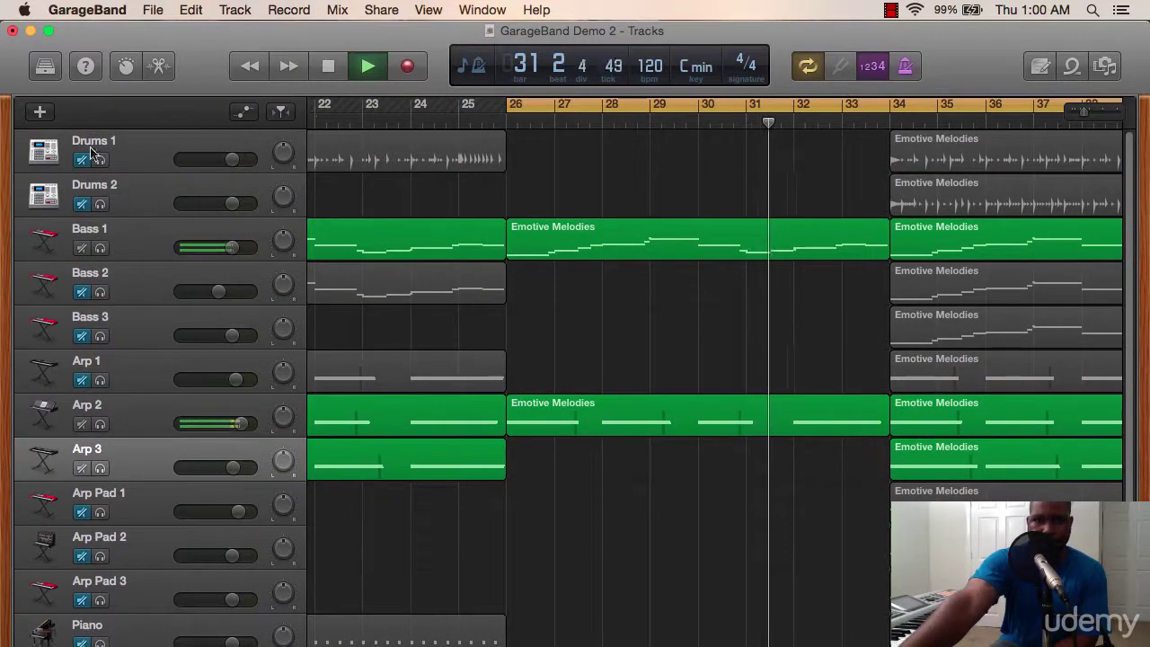
Unmute the Drums 1 track during playback, turn off the cycle area and stop at about bar 41.
{"action": "left_click", "coordinate": [82, 159]}
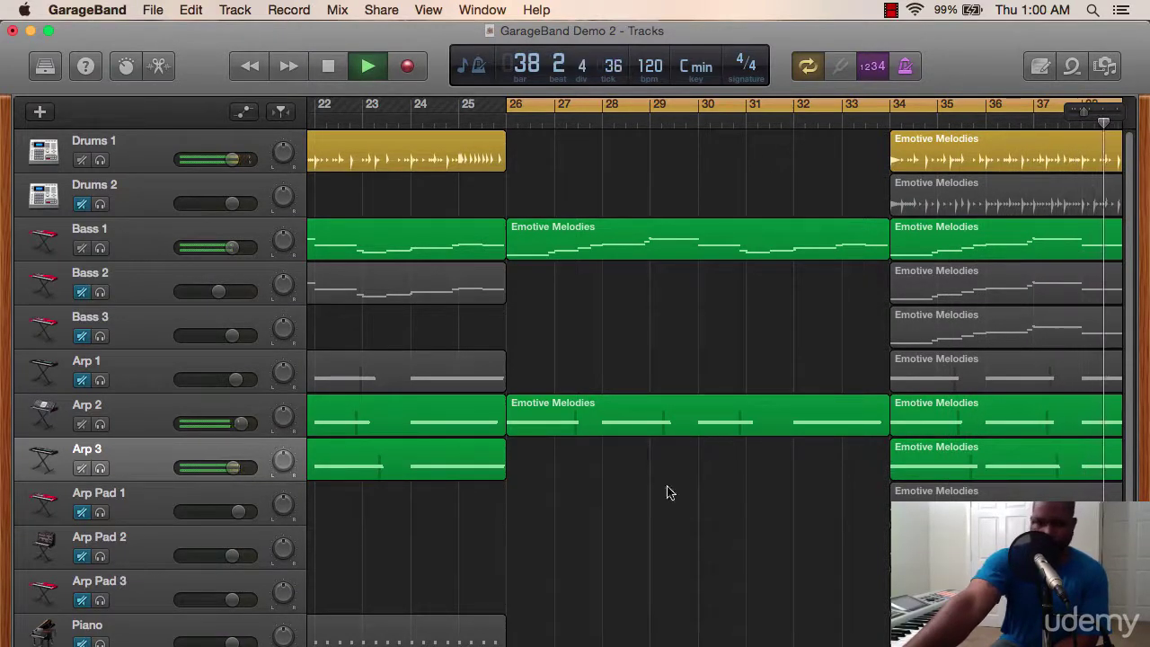
{"action": "left_click", "coordinate": [602, 110]}
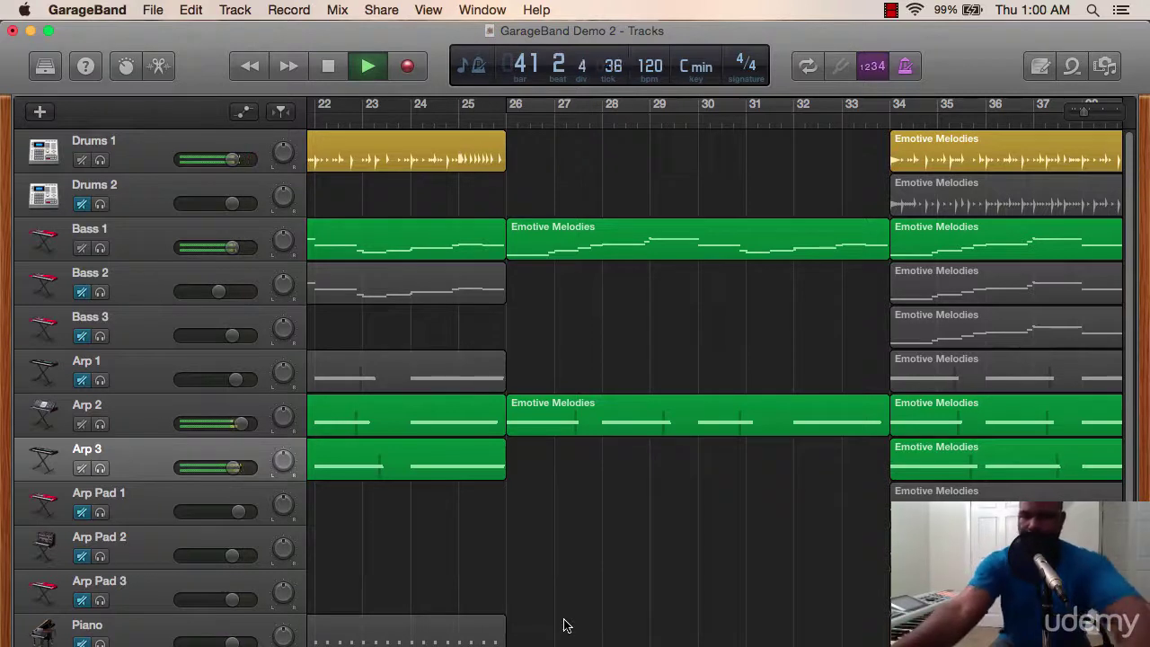
{"action": "key", "text": "space"}
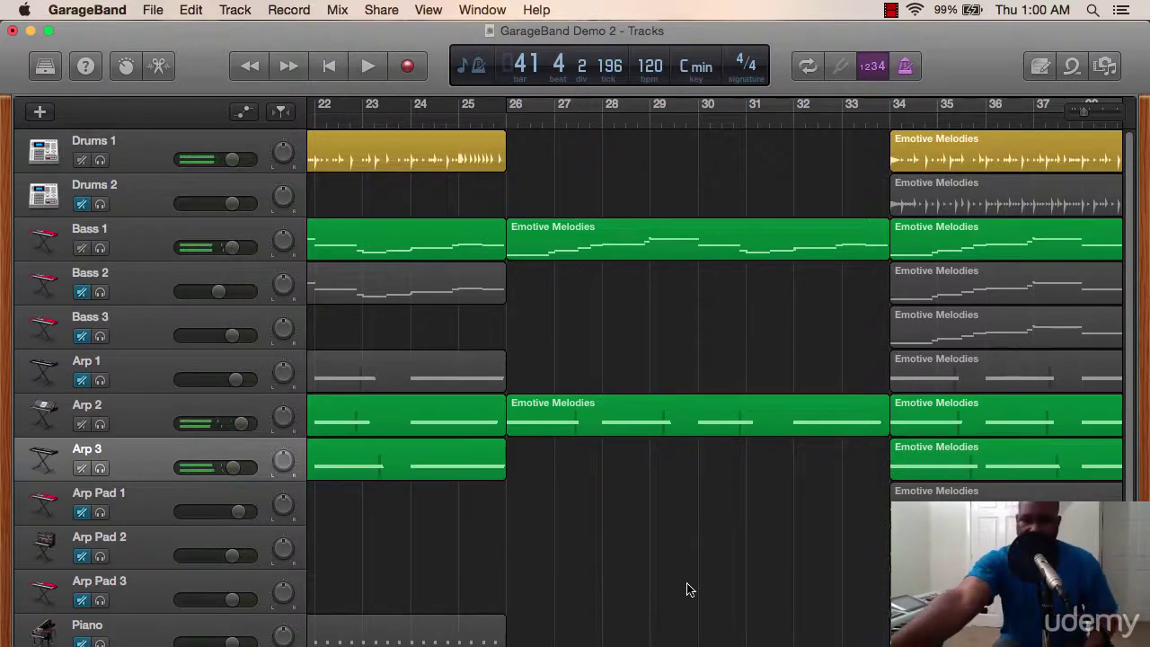
Delete the Drums 2, Bass 2, Bass 3, Arp 1, Arp Pad, Piano and String regions spanning bars 34 to 42.
{"action": "left_click", "coordinate": [923, 205]}
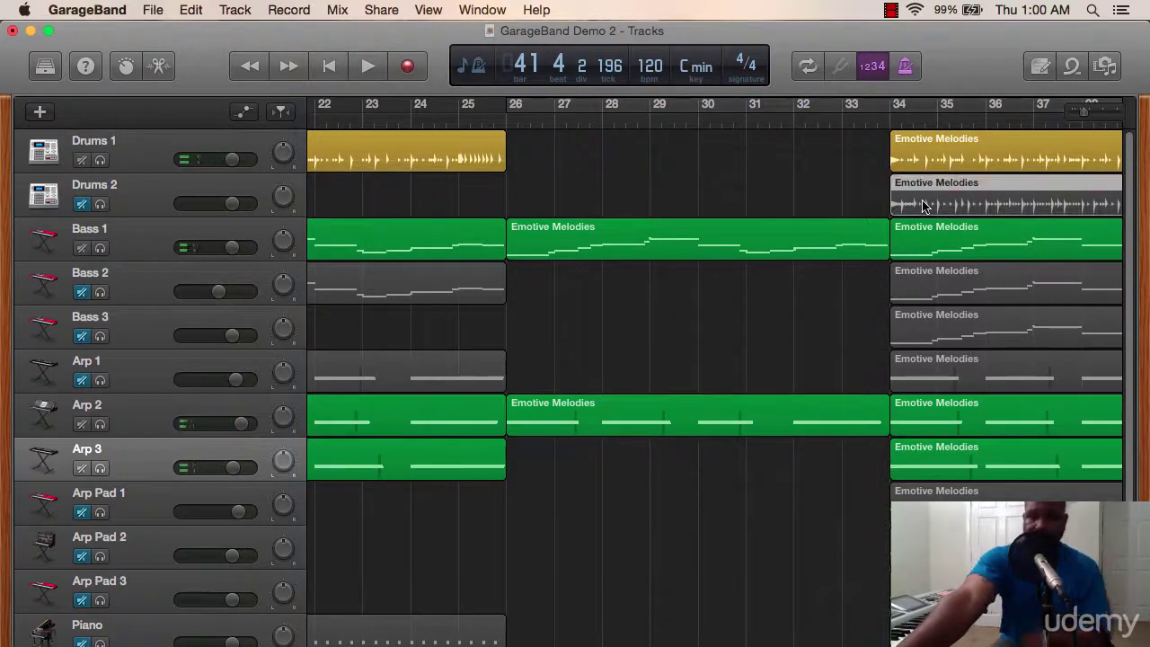
{"action": "key", "text": "Delete"}
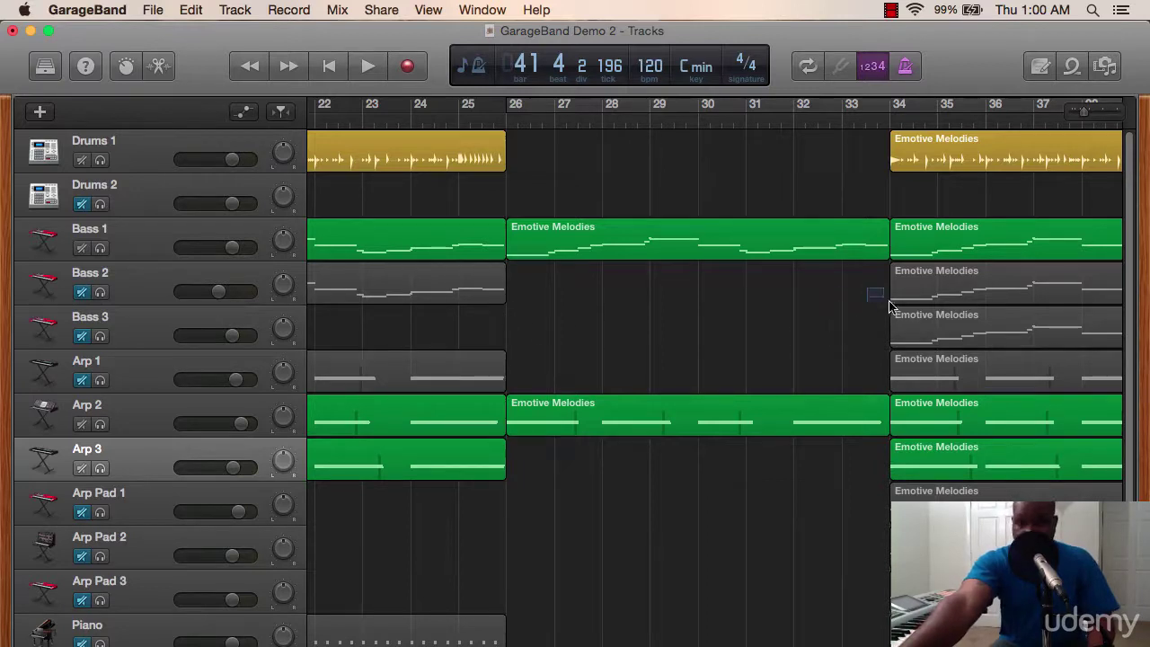
{"action": "left_click_drag", "start_coordinate": [888, 306], "coordinate": [933, 367]}
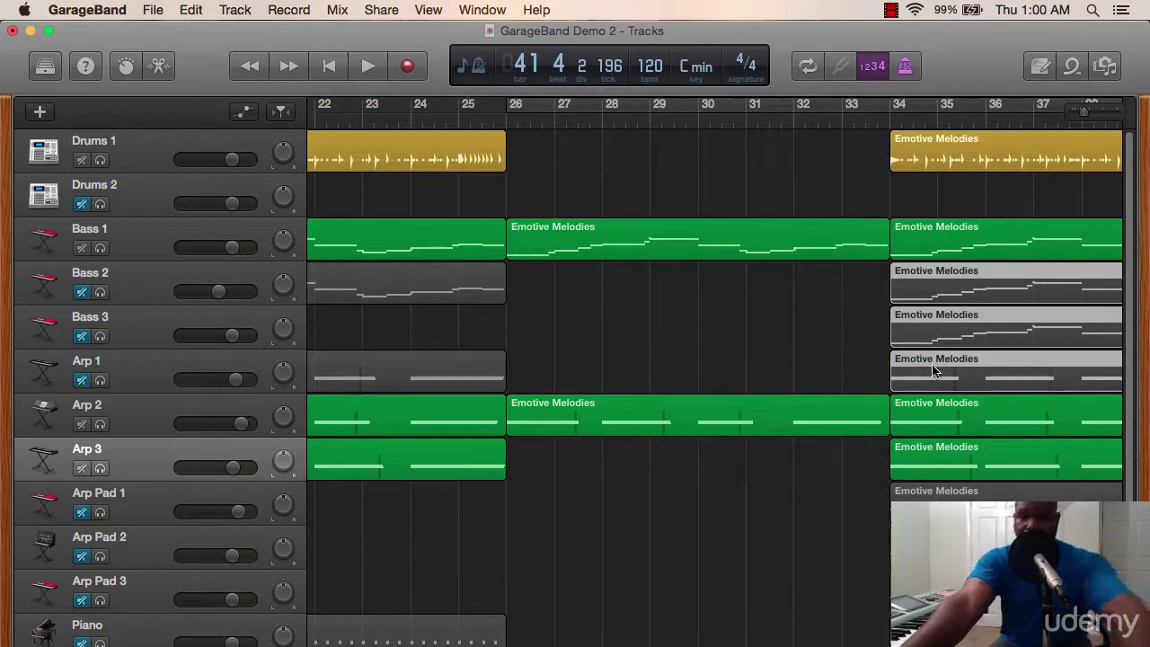
{"action": "key", "text": "Delete"}
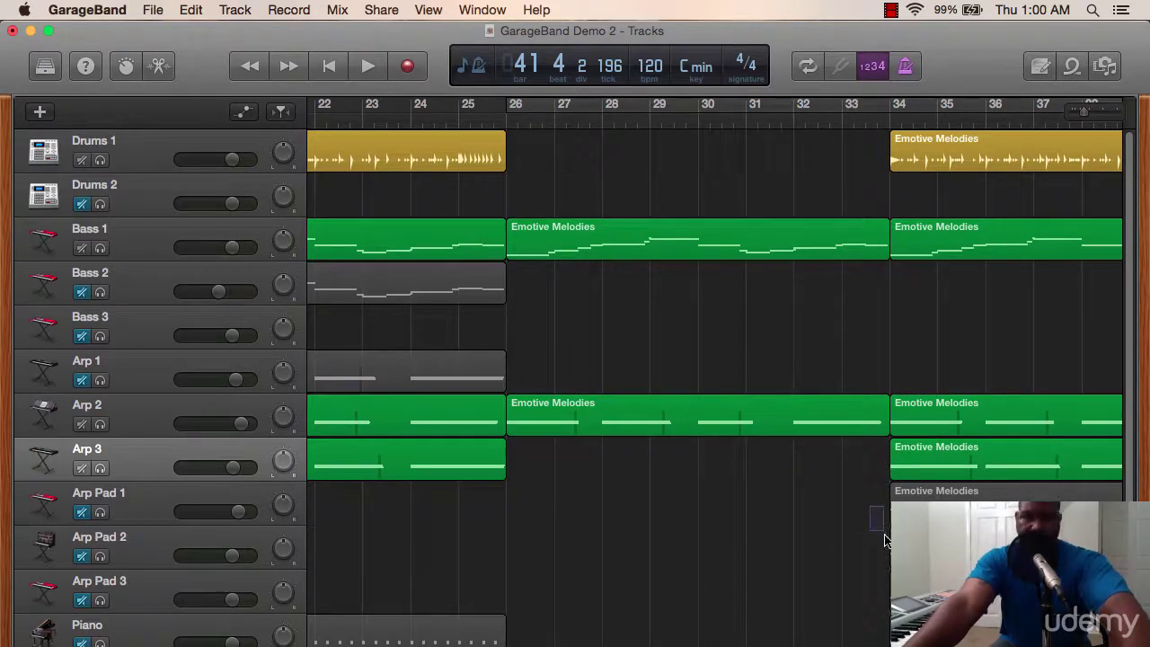
{"action": "left_click_drag", "start_coordinate": [884, 540], "coordinate": [918, 640]}
{"action": "key", "text": "Delete"}
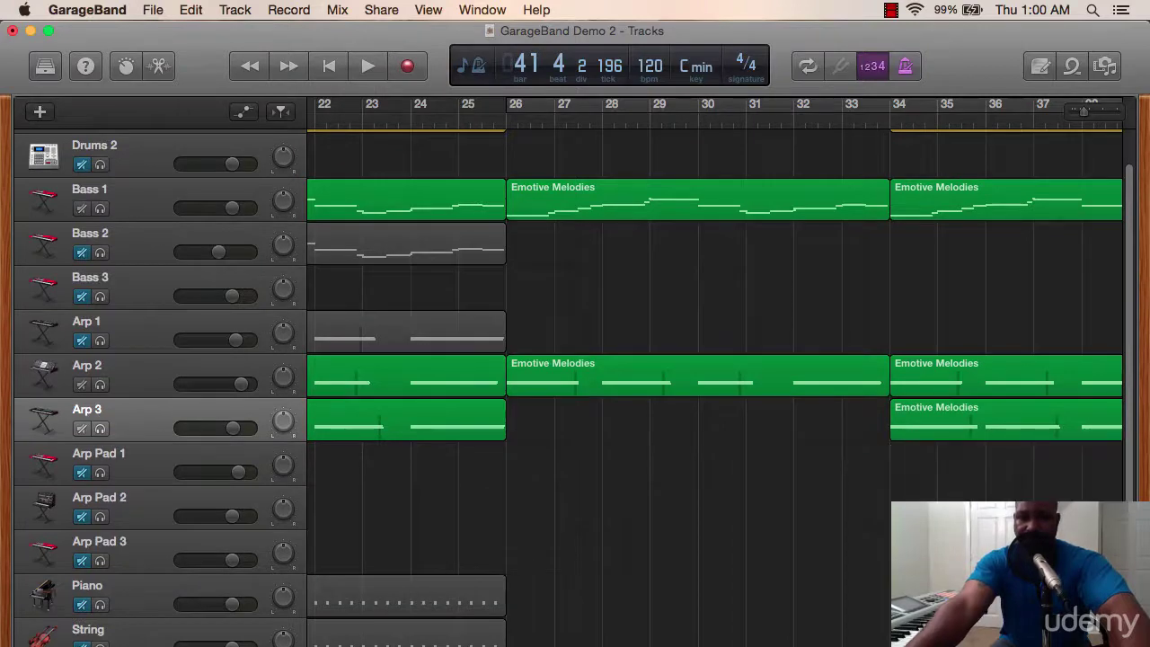
Look through the arrangement from bar 42 onward to check which tracks have regions in each section.
{"action": "scroll", "coordinate": [705, 444], "scroll_direction": "right", "scroll_amount": 10}
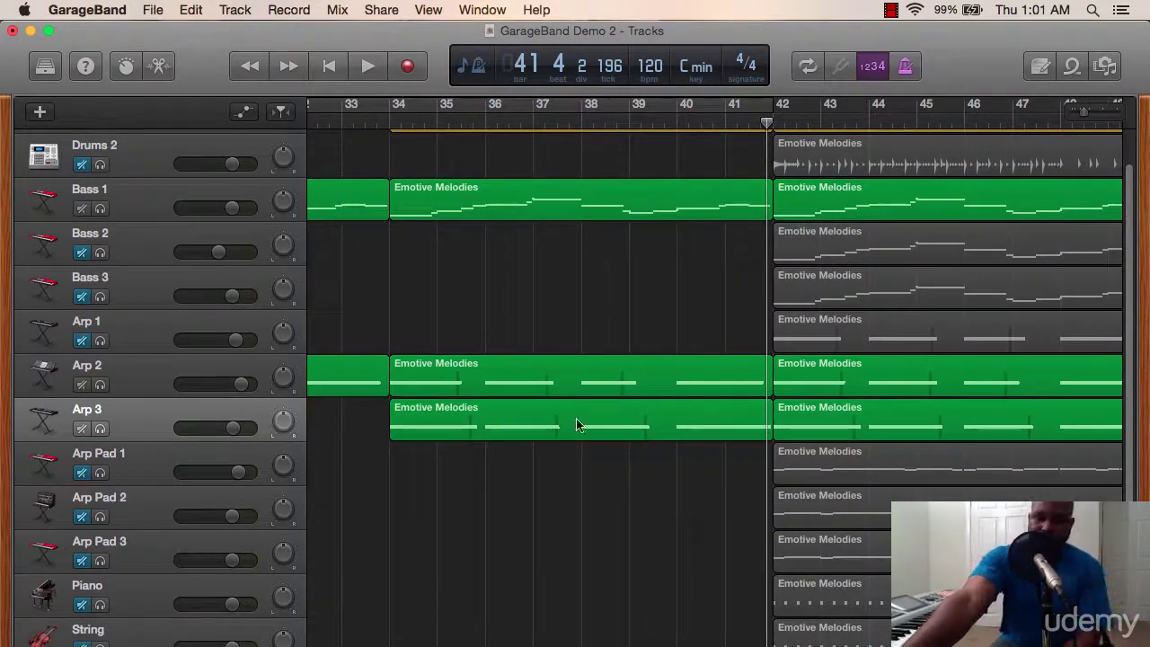
{"action": "scroll", "coordinate": [440, 459], "scroll_direction": "right", "scroll_amount": 3}
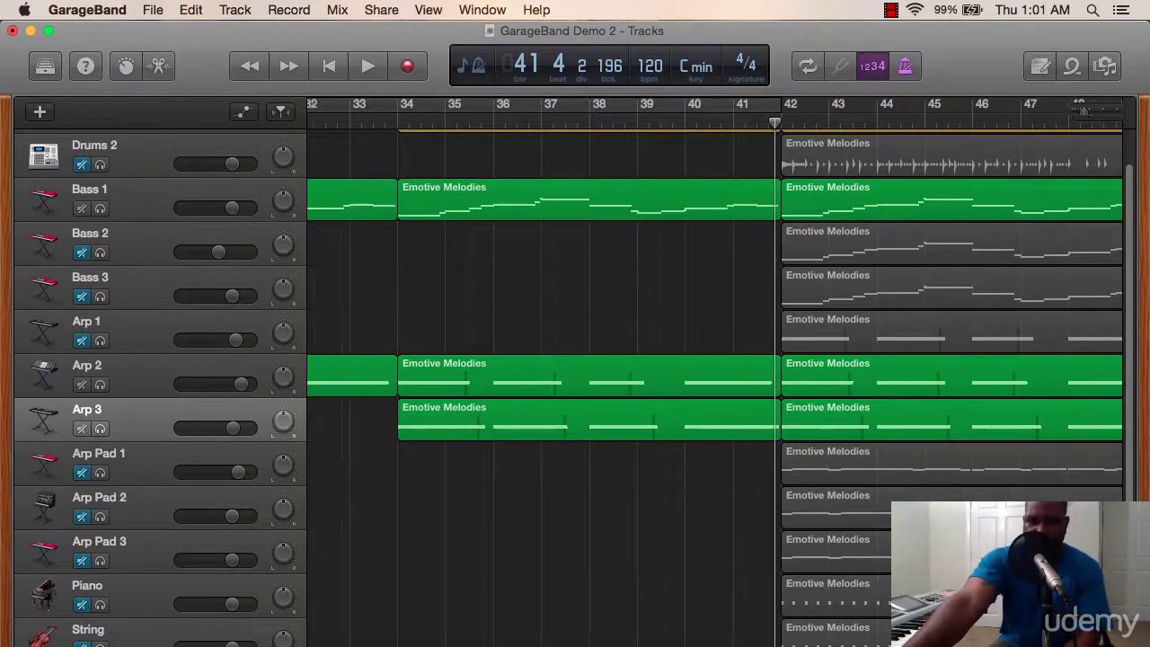
{"action": "scroll", "coordinate": [715, 386], "scroll_direction": "right", "scroll_amount": 4}
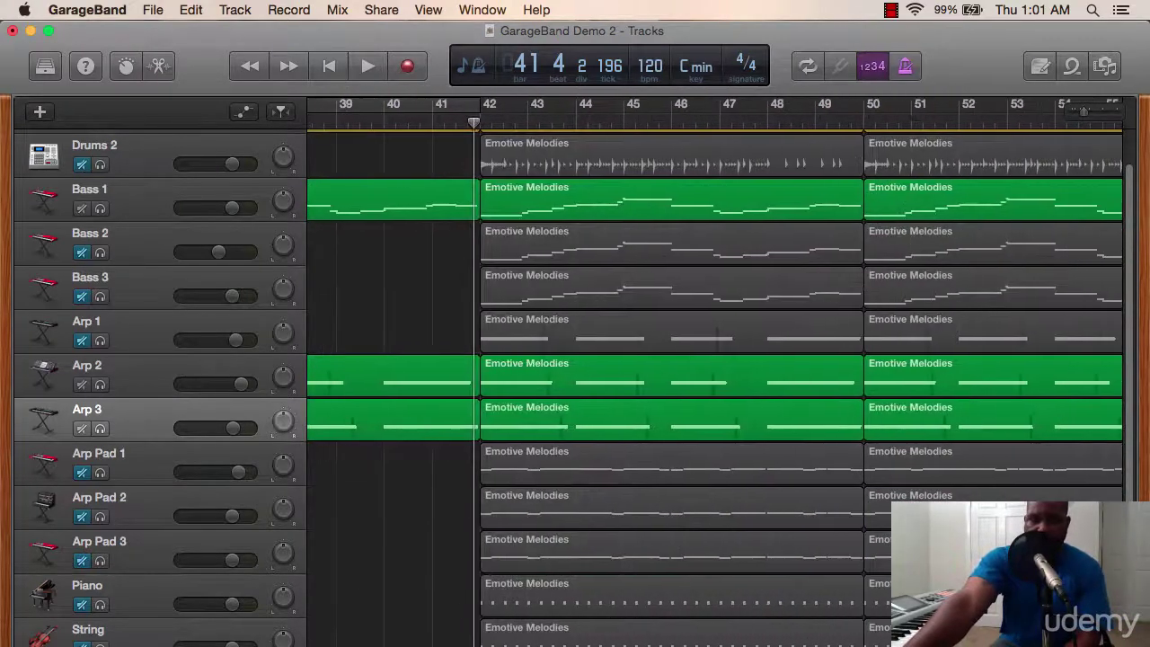
{"action": "scroll", "coordinate": [715, 386], "scroll_direction": "right", "scroll_amount": 15}
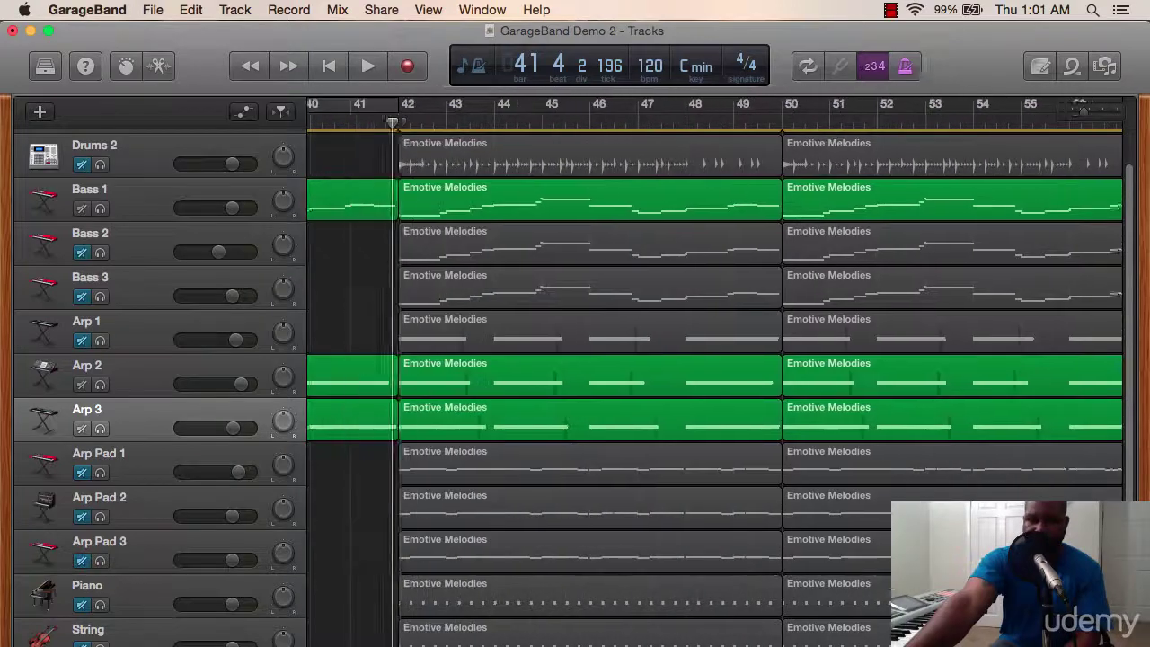
{"action": "scroll", "coordinate": [715, 386], "scroll_direction": "left", "scroll_amount": 20}
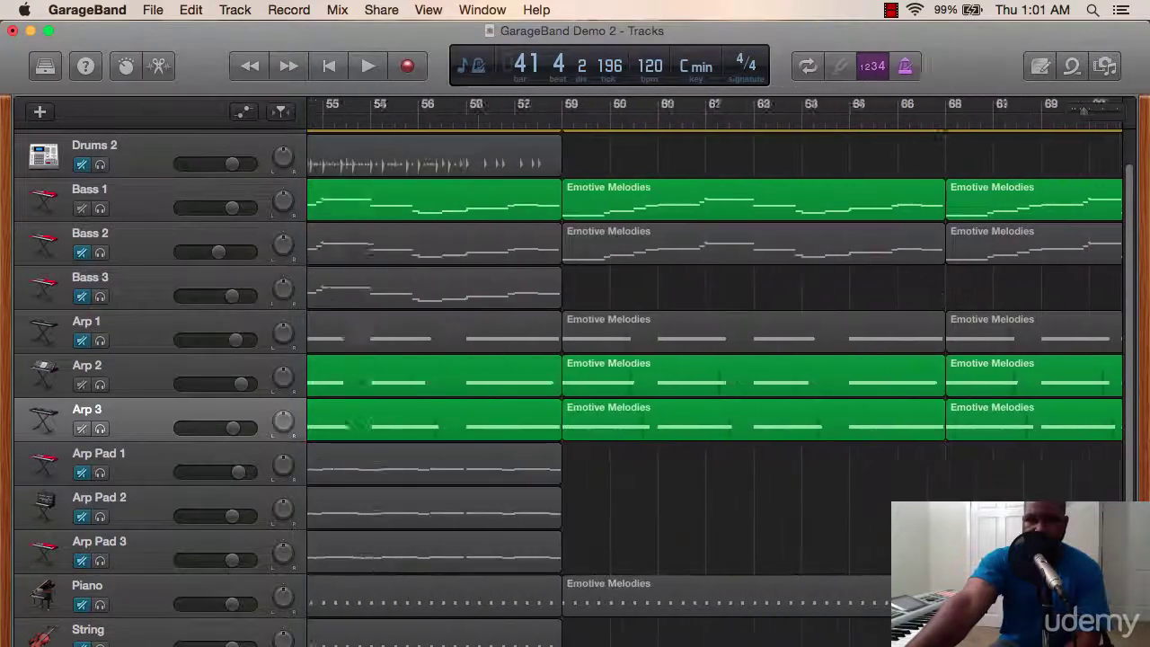
{"action": "scroll", "coordinate": [715, 386], "scroll_direction": "right", "scroll_amount": 20}
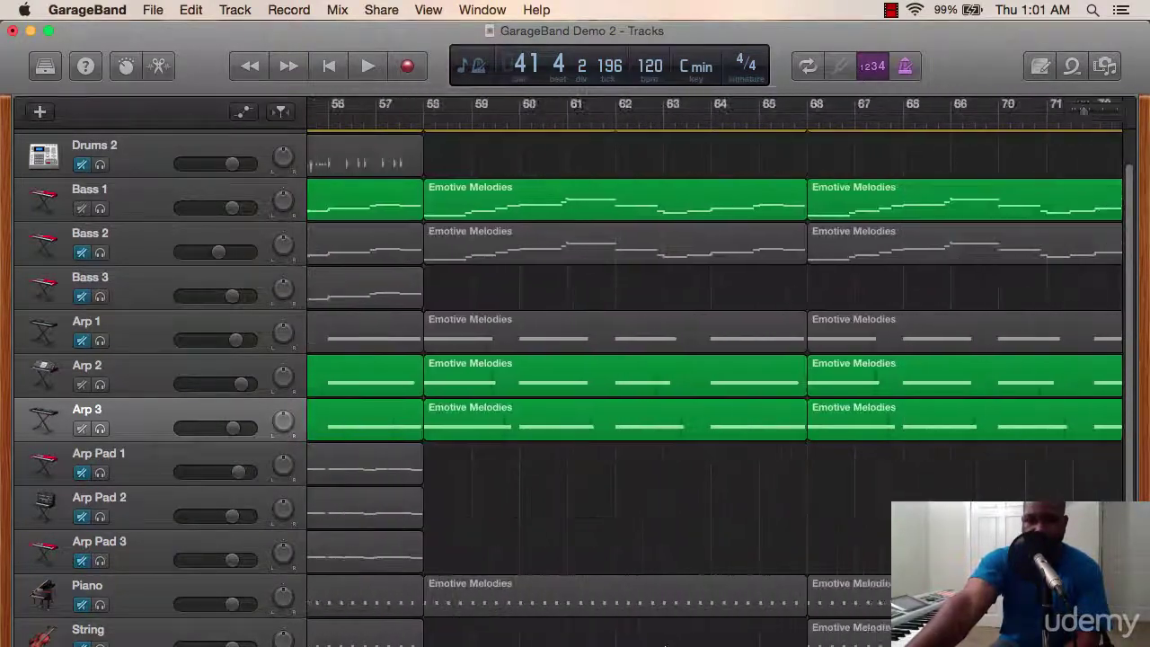
{"action": "scroll", "coordinate": [715, 386], "scroll_direction": "left", "scroll_amount": 12}
{"action": "scroll", "coordinate": [715, 386], "scroll_direction": "left", "scroll_amount": 5}
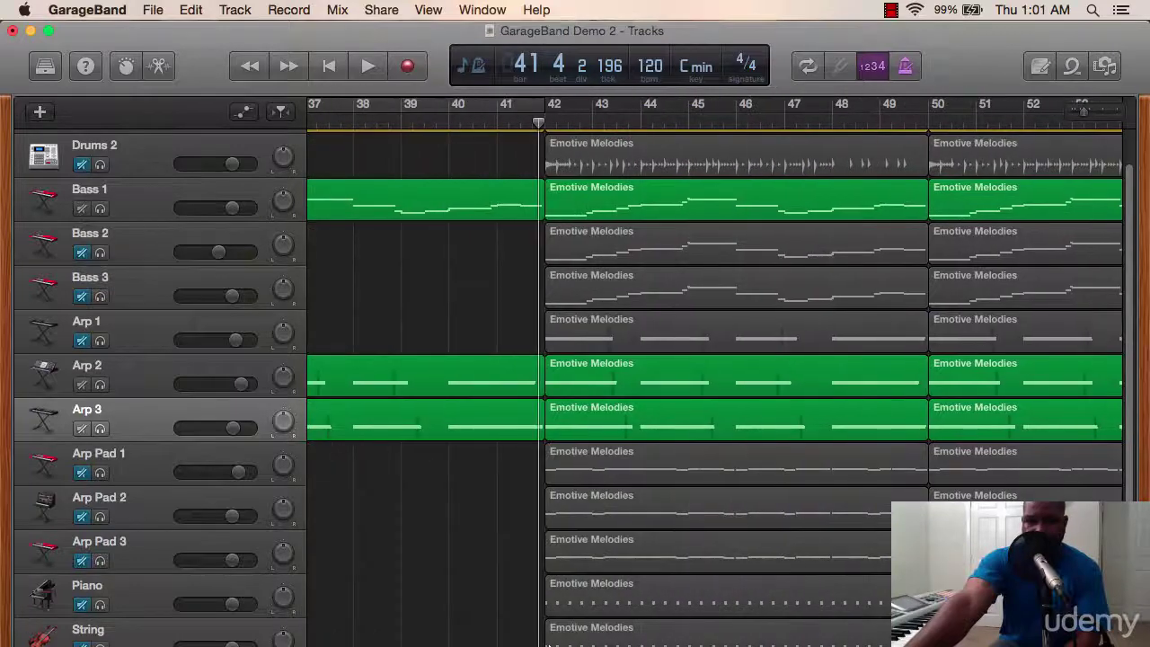
{"action": "scroll", "coordinate": [639, 386], "scroll_direction": "right", "scroll_amount": 15}
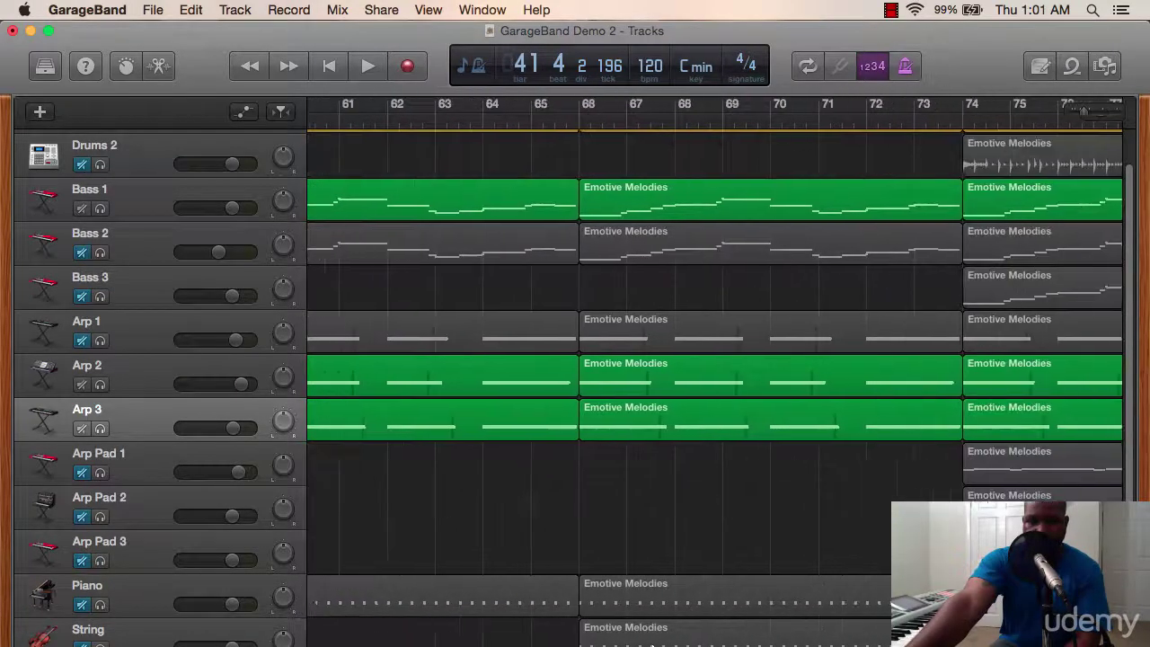
{"action": "scroll", "coordinate": [639, 386], "scroll_direction": "down", "scroll_amount": 1}
{"action": "scroll", "coordinate": [638, 645], "scroll_direction": "down", "scroll_amount": 3}
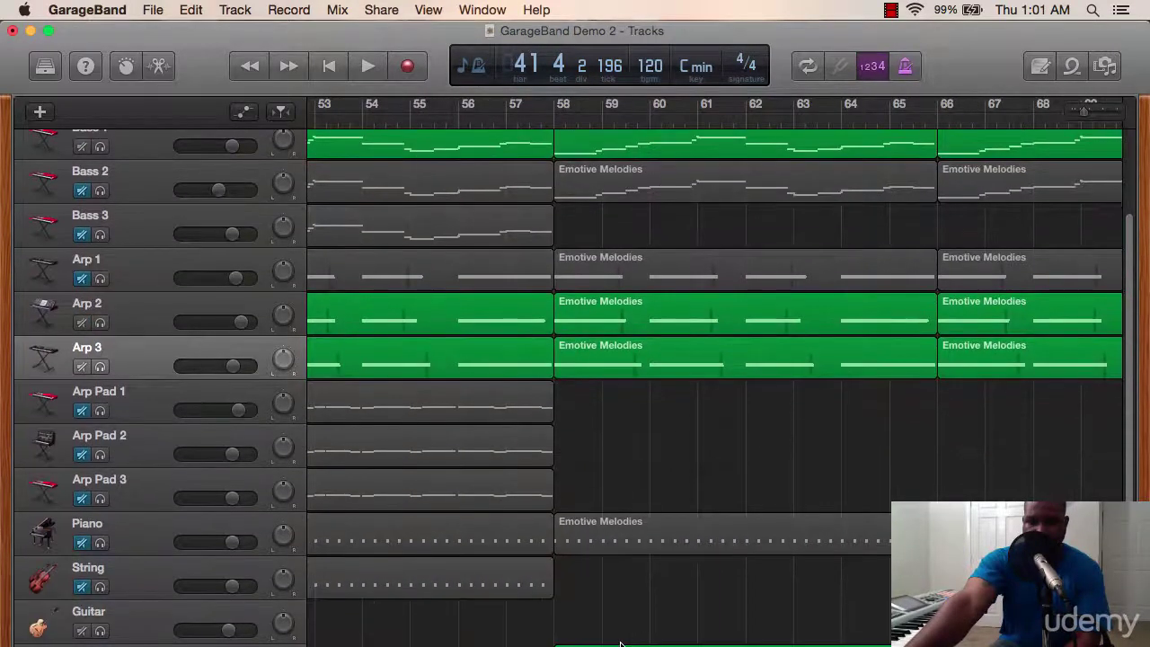
{"action": "scroll", "coordinate": [620, 645], "scroll_direction": "up", "scroll_amount": 3}
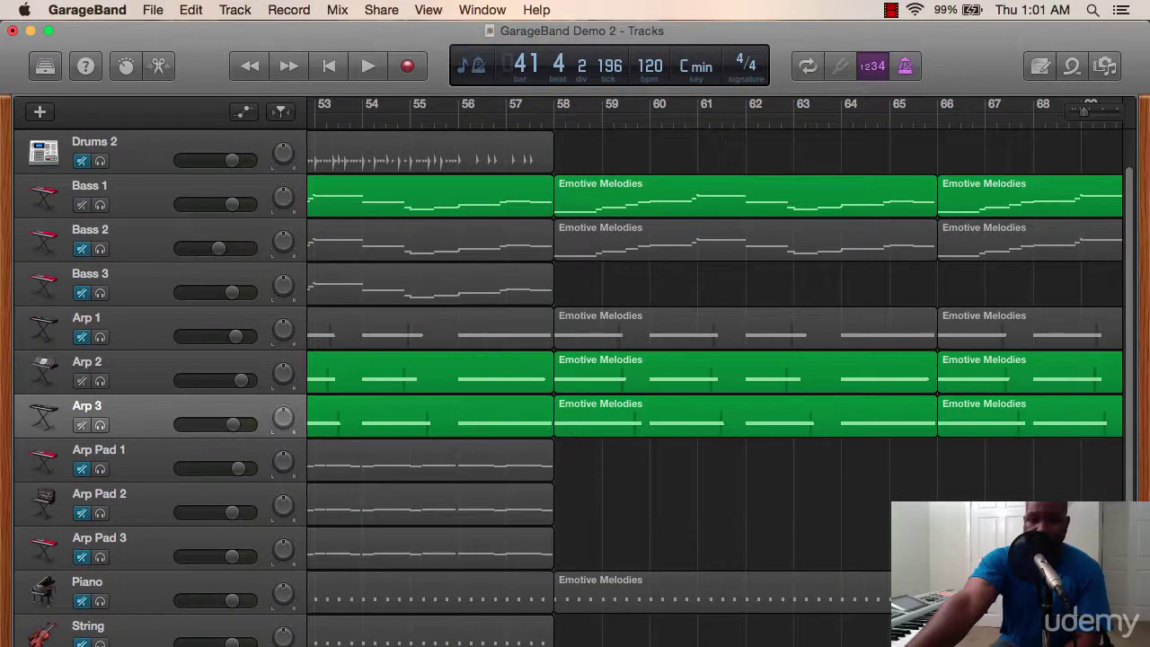
{"action": "scroll", "coordinate": [715, 386], "scroll_direction": "left", "scroll_amount": 15}
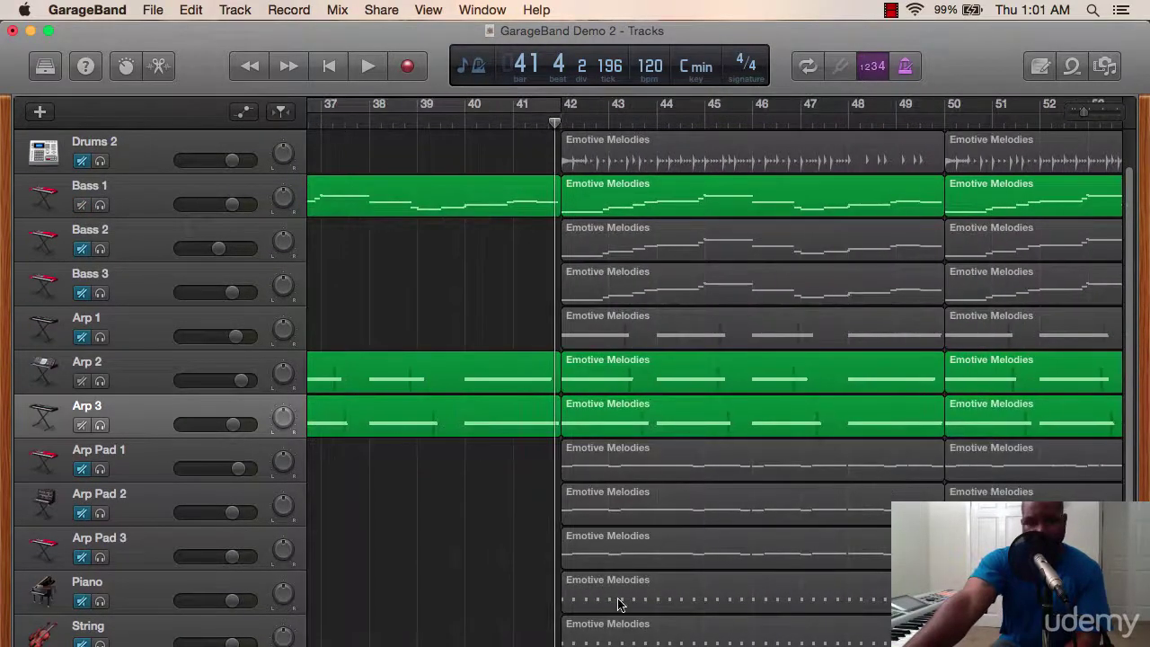
{"action": "scroll", "coordinate": [618, 603], "scroll_direction": "down", "scroll_amount": 3}
{"action": "scroll", "coordinate": [618, 604], "scroll_direction": "up", "scroll_amount": 5}
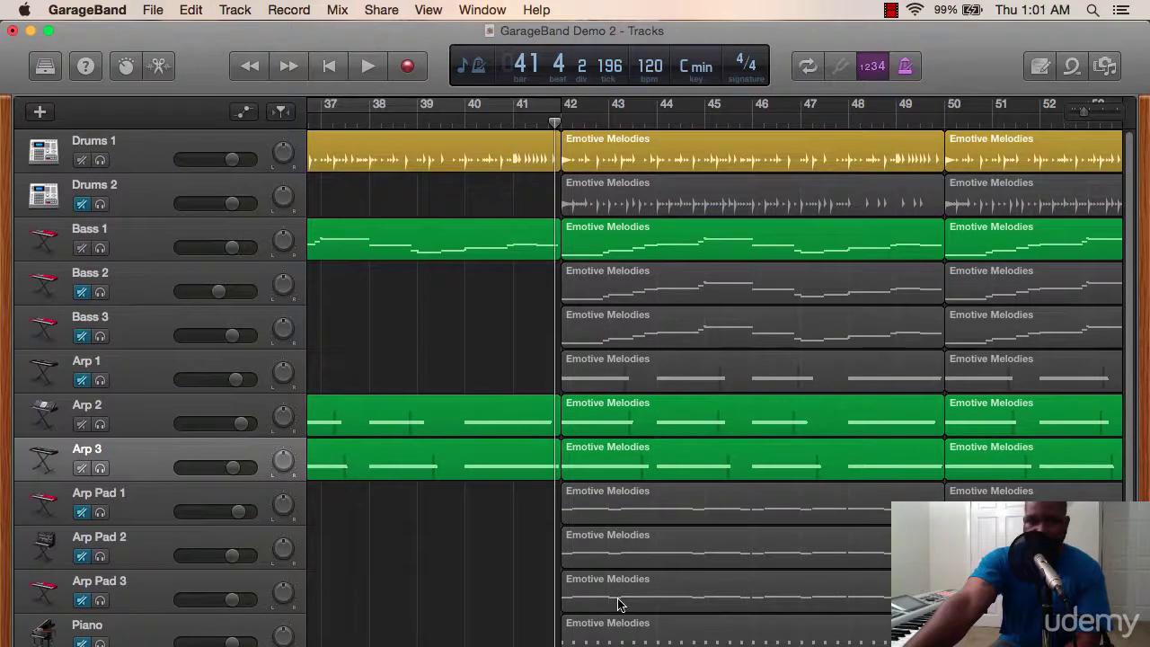
Try deleting the Arp 2, Arp 3 and Arp Pad 1 regions spanning bars 42 to 50, and undo the deletions.
{"action": "left_click", "coordinate": [596, 511]}
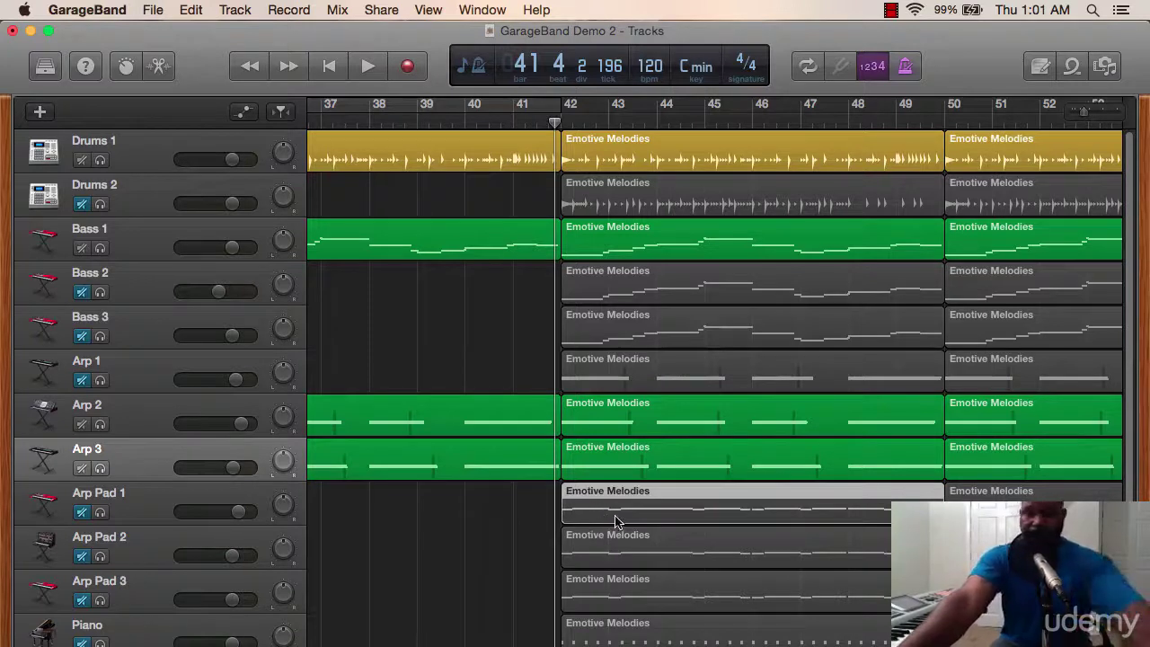
{"action": "left_click_drag", "start_coordinate": [615, 519], "coordinate": [620, 431]}
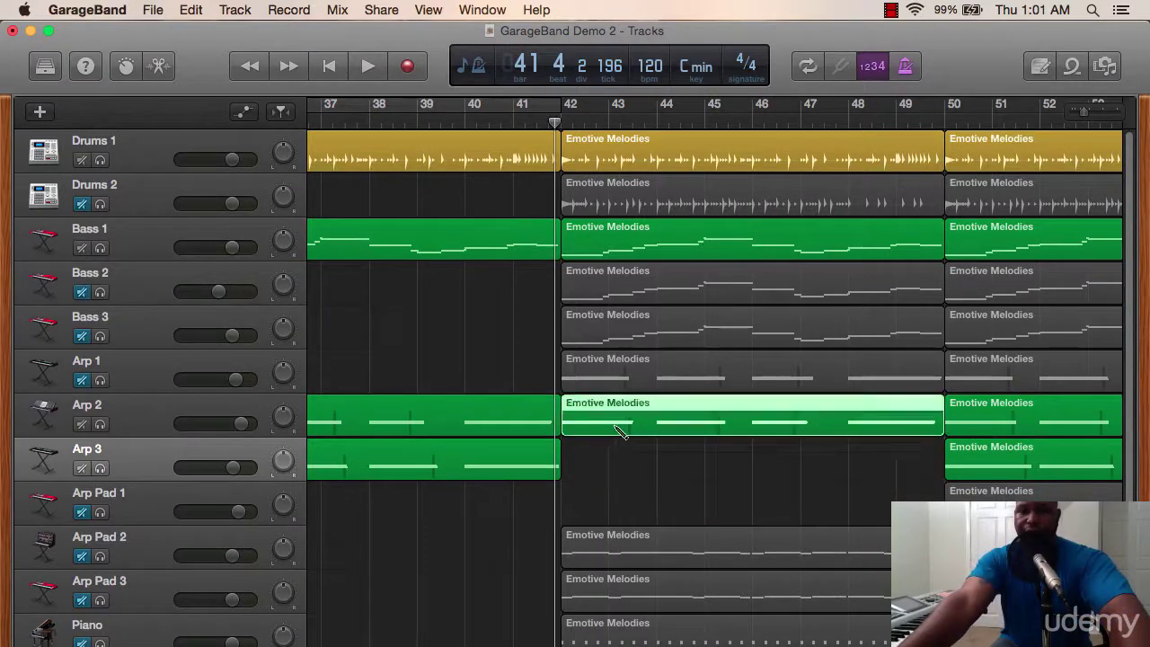
{"action": "key", "text": "Delete"}
{"action": "left_click", "coordinate": [902, 415], "text": "super"}
{"action": "left_click_drag", "start_coordinate": [931, 437], "coordinate": [895, 466]}
{"action": "key", "text": "Delete"}
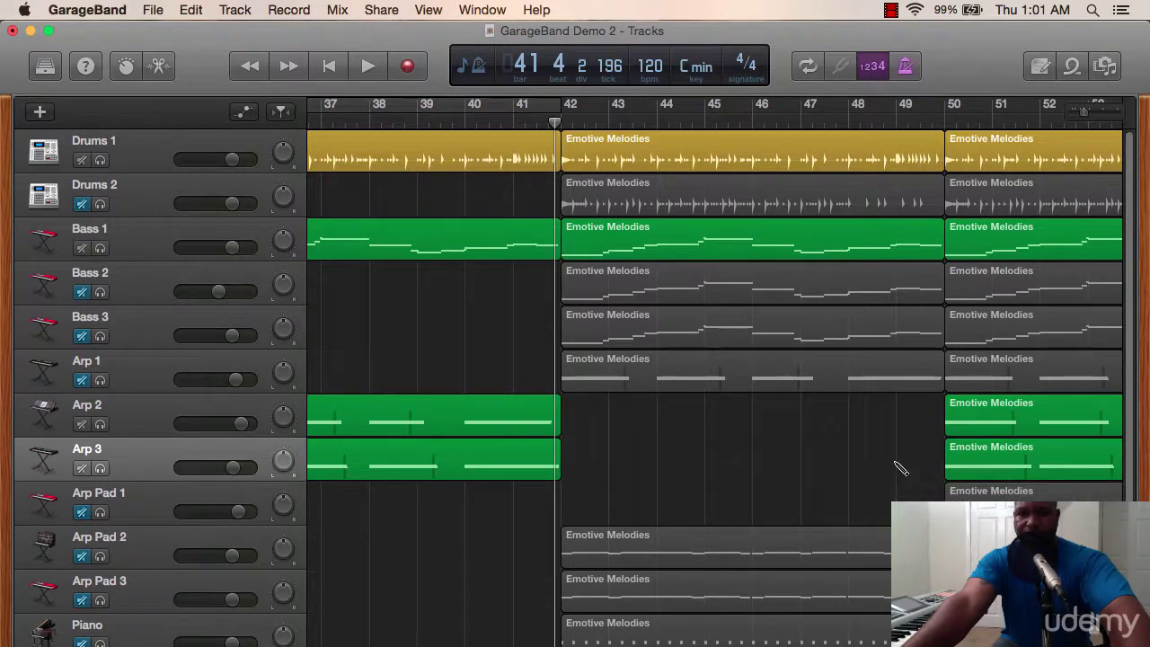
{"action": "key", "text": "super+z"}
{"action": "key", "text": "super+z"}
{"action": "key", "text": "super+z"}
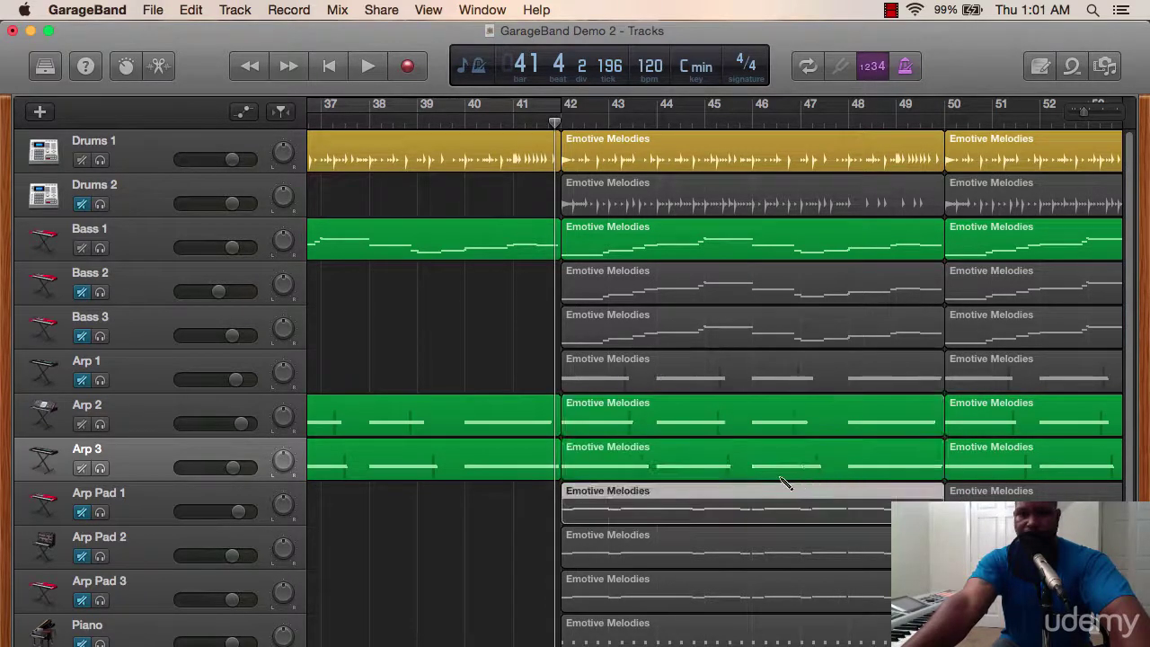
Turn on the cycle area, shift it to start at bar 40, and clear the region selection.
{"action": "left_click", "coordinate": [454, 109]}
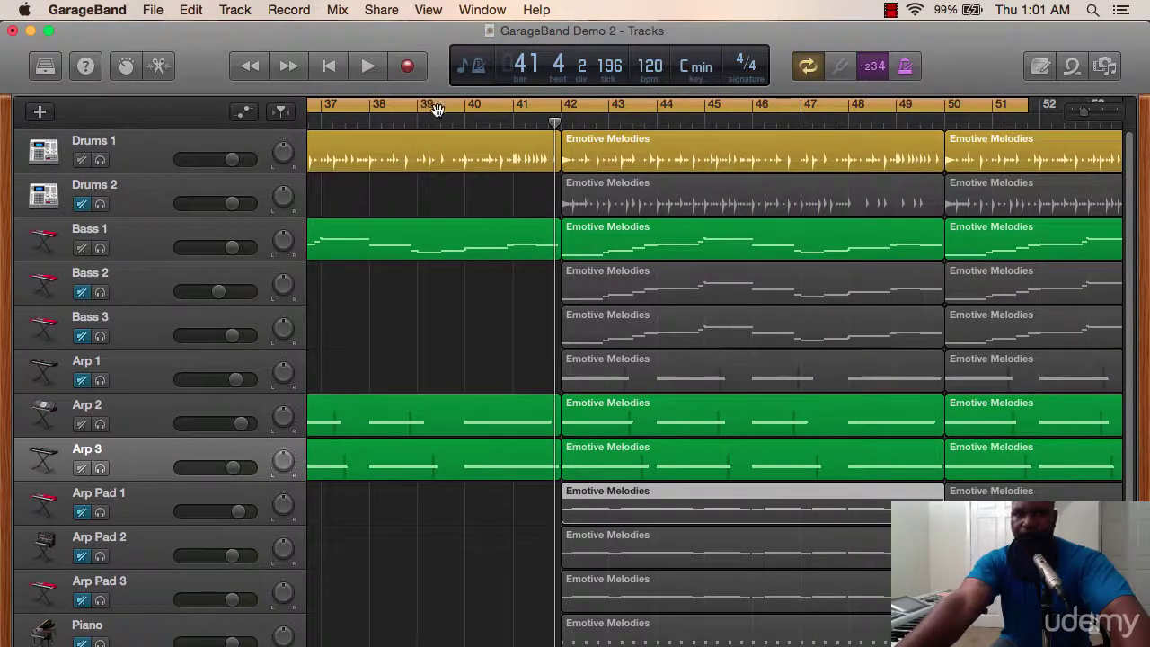
{"action": "left_click_drag", "start_coordinate": [436, 109], "coordinate": [630, 119]}
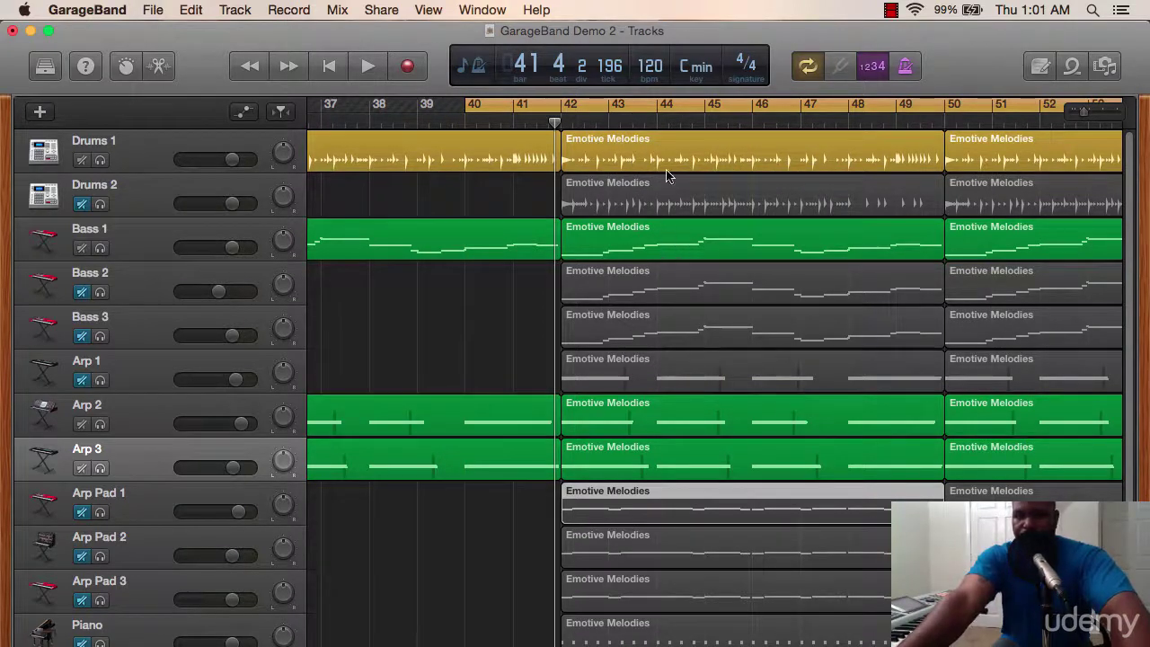
{"action": "left_click", "coordinate": [524, 532]}
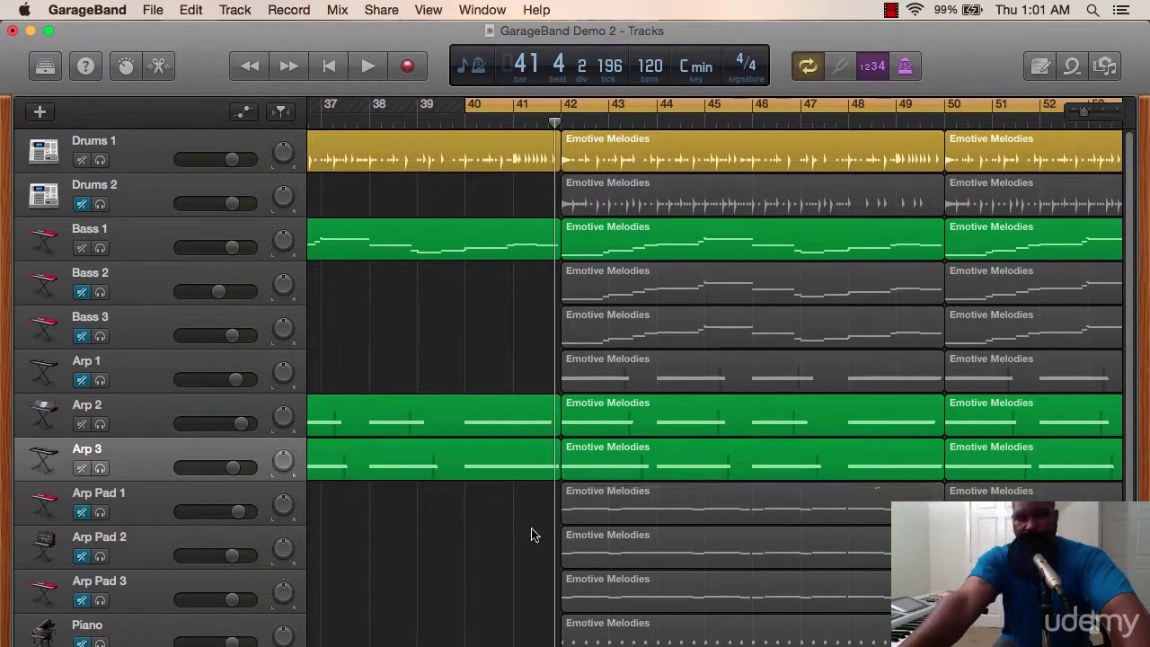
Delete the Arp 2 and Arp 3 regions spanning bars 42 to 50.
{"action": "left_click", "coordinate": [643, 429]}
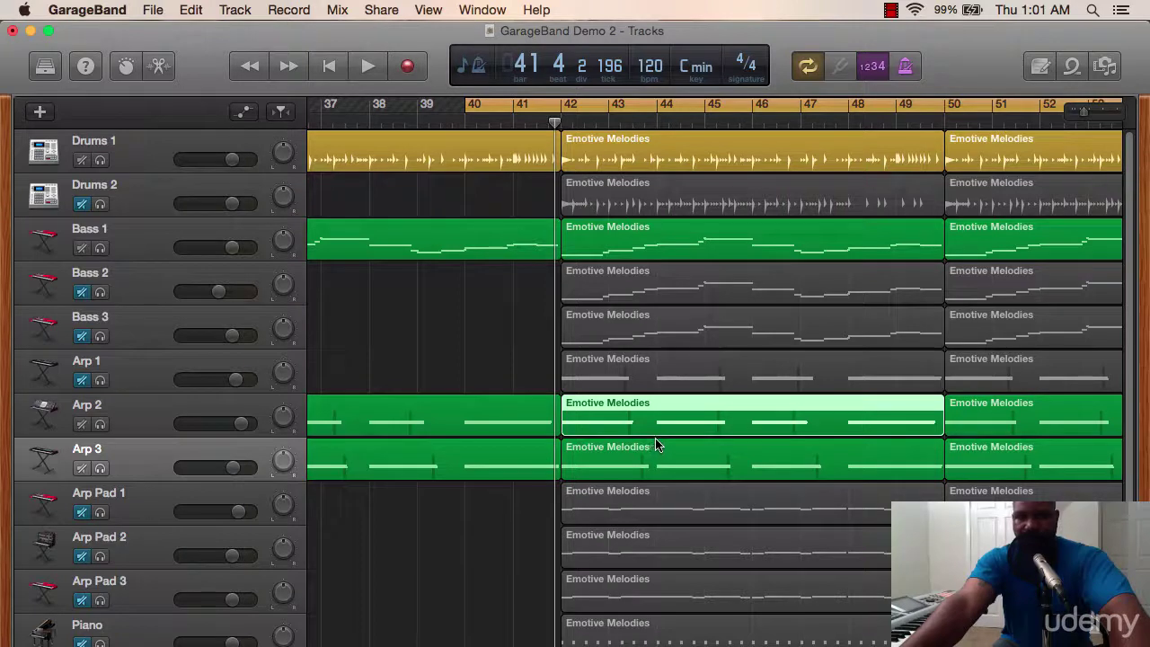
{"action": "left_click", "coordinate": [622, 387]}
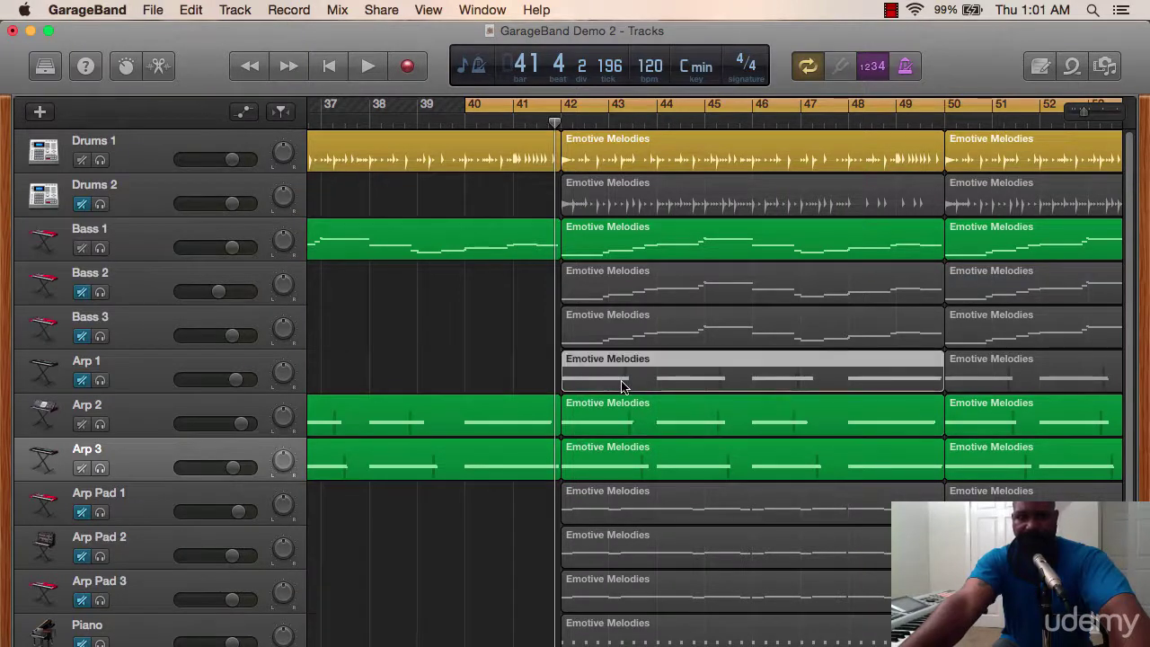
{"action": "left_click", "coordinate": [626, 417]}
{"action": "key", "text": "Delete"}
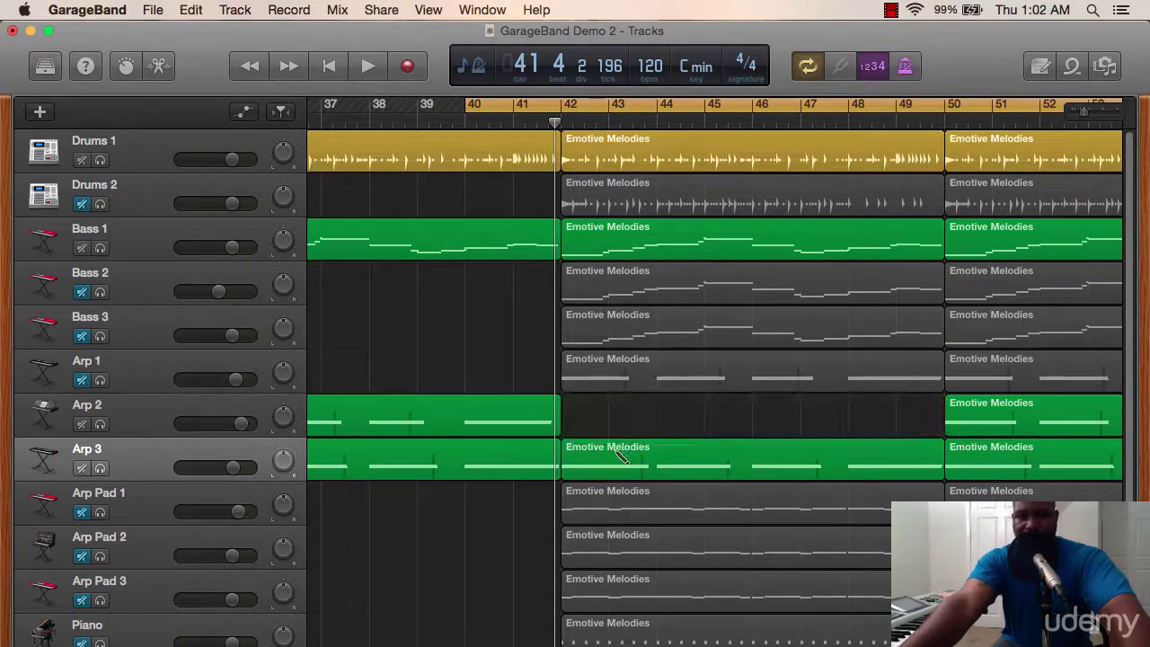
{"action": "left_click", "coordinate": [622, 453]}
{"action": "key", "text": "Delete"}
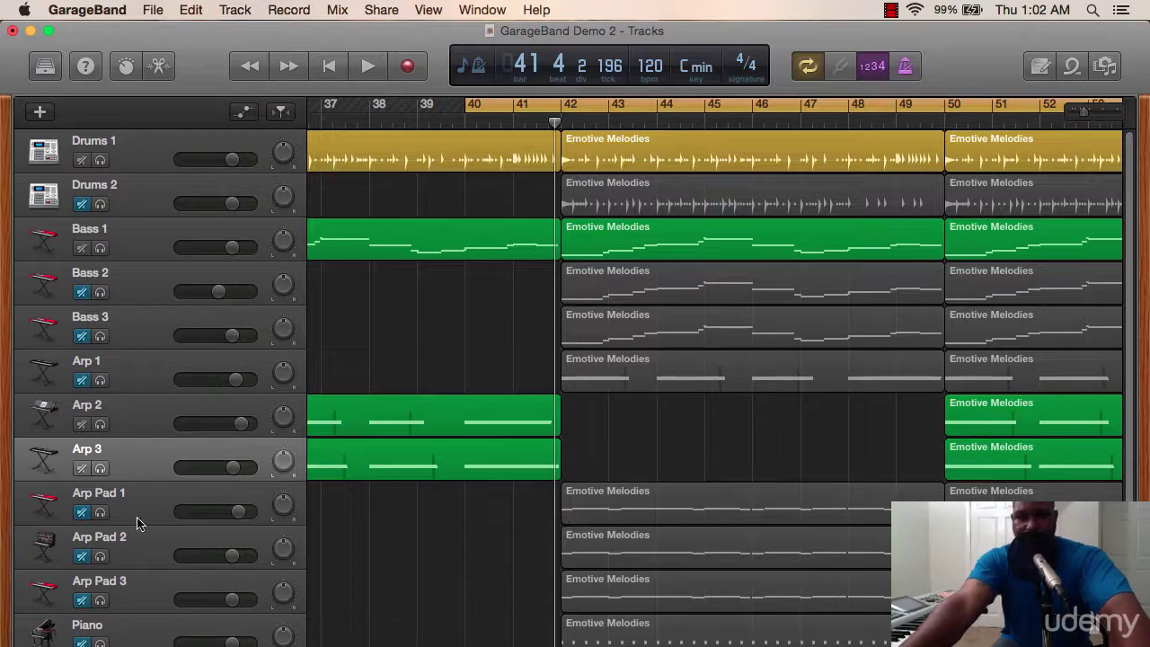
Unmute the Arp Pad 1 and Arp Pad 2 tracks and play the song from bar 40.
{"action": "left_click_drag", "start_coordinate": [85, 514], "coordinate": [85, 556]}
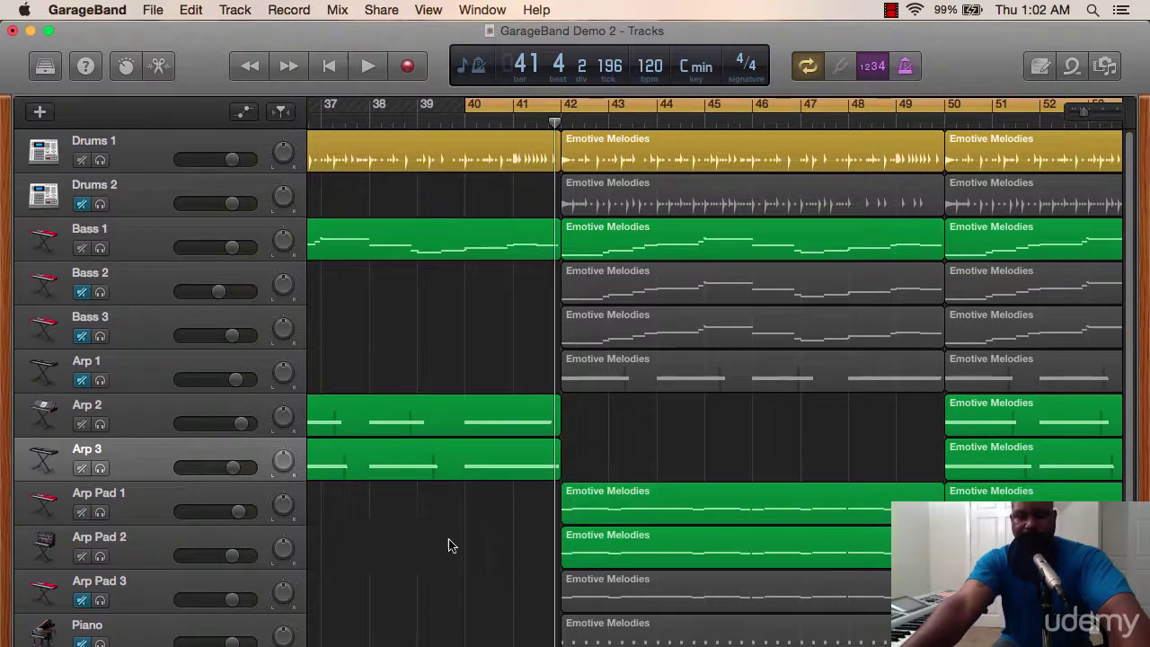
{"action": "key", "text": "space"}
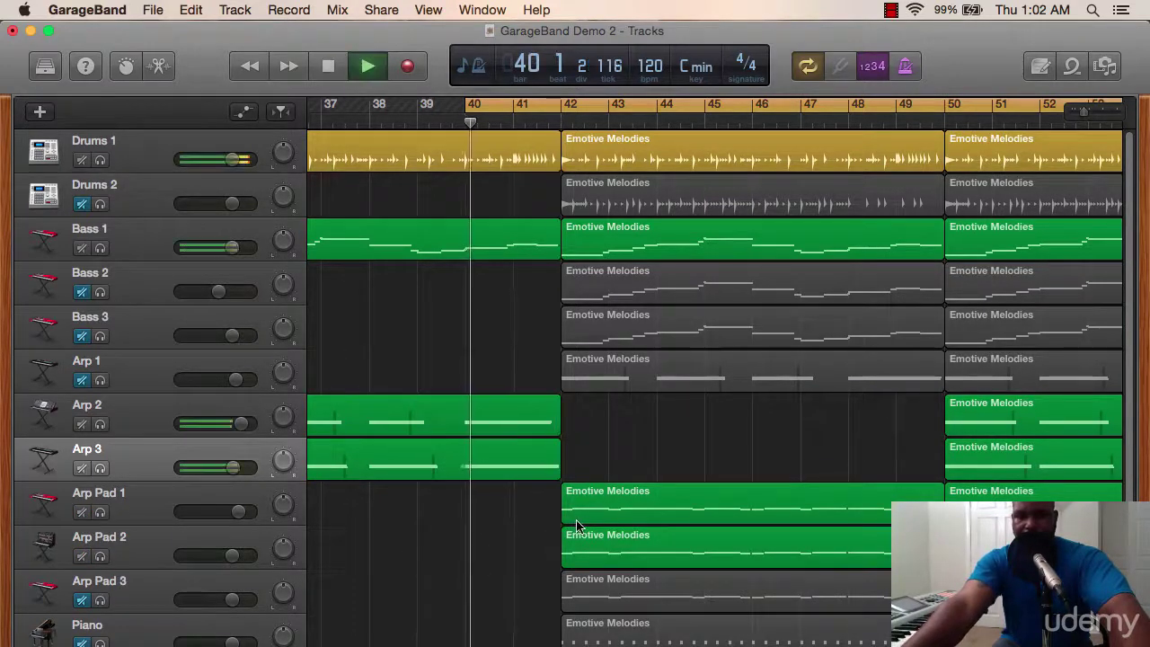